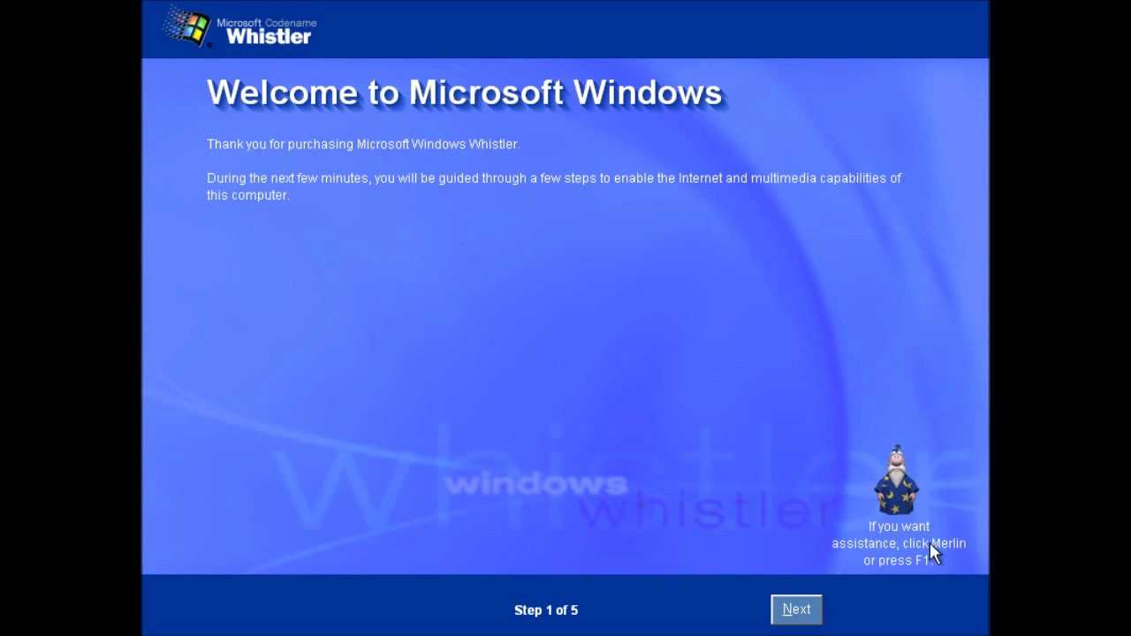
Step: Go through the setup wizard with the computer not part of a LAN or home network and product activation postponed
left_click(804, 615)
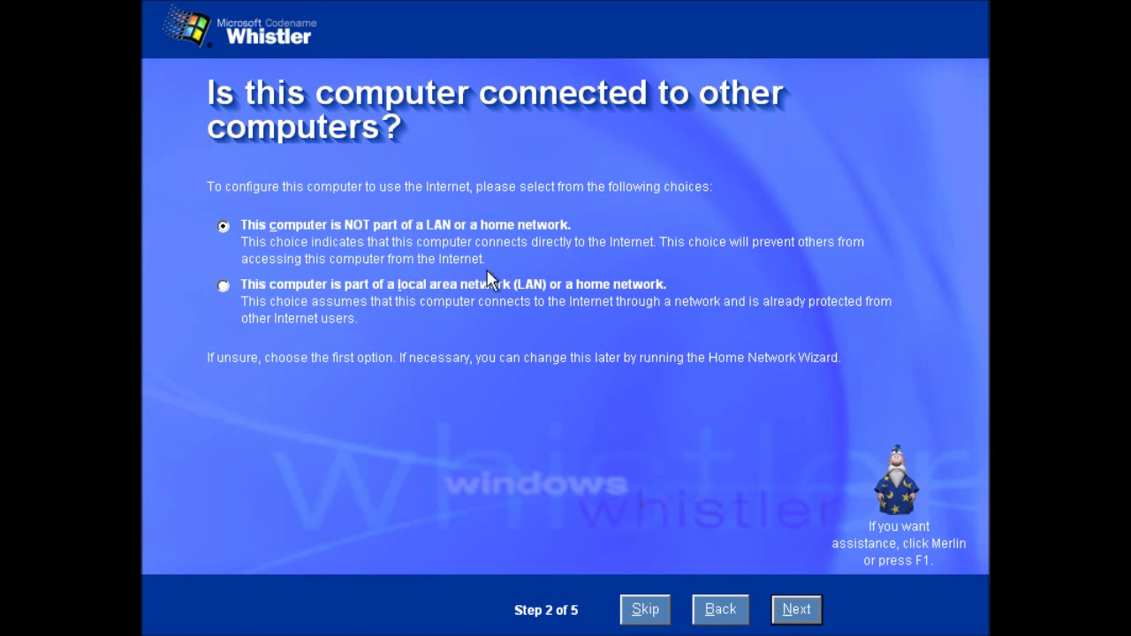
left_click(798, 614)
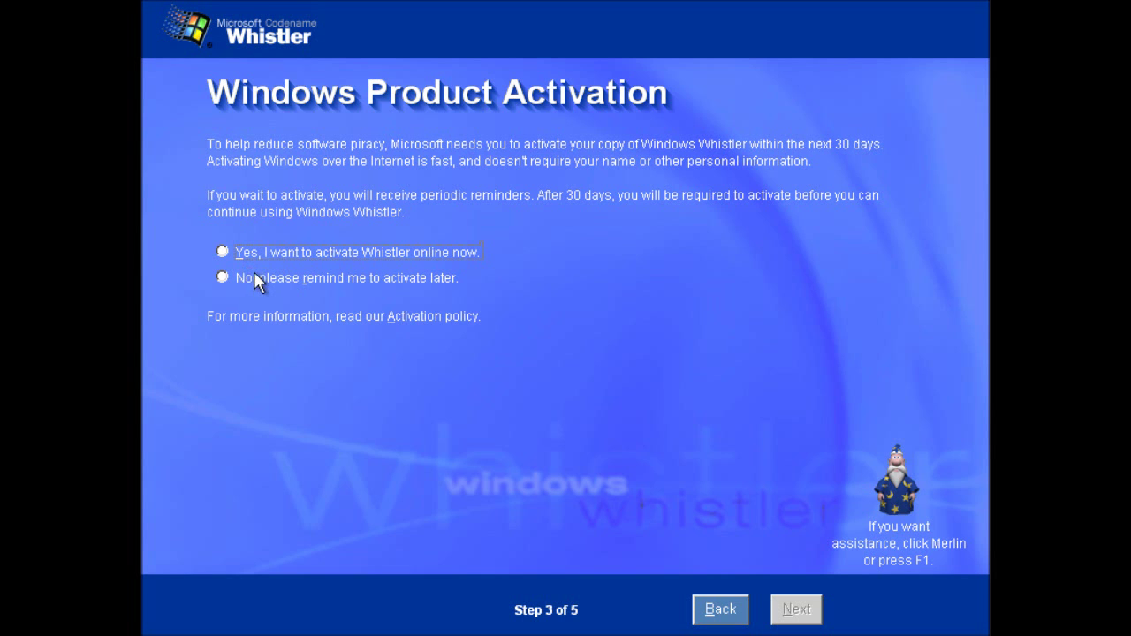
left_click(224, 278)
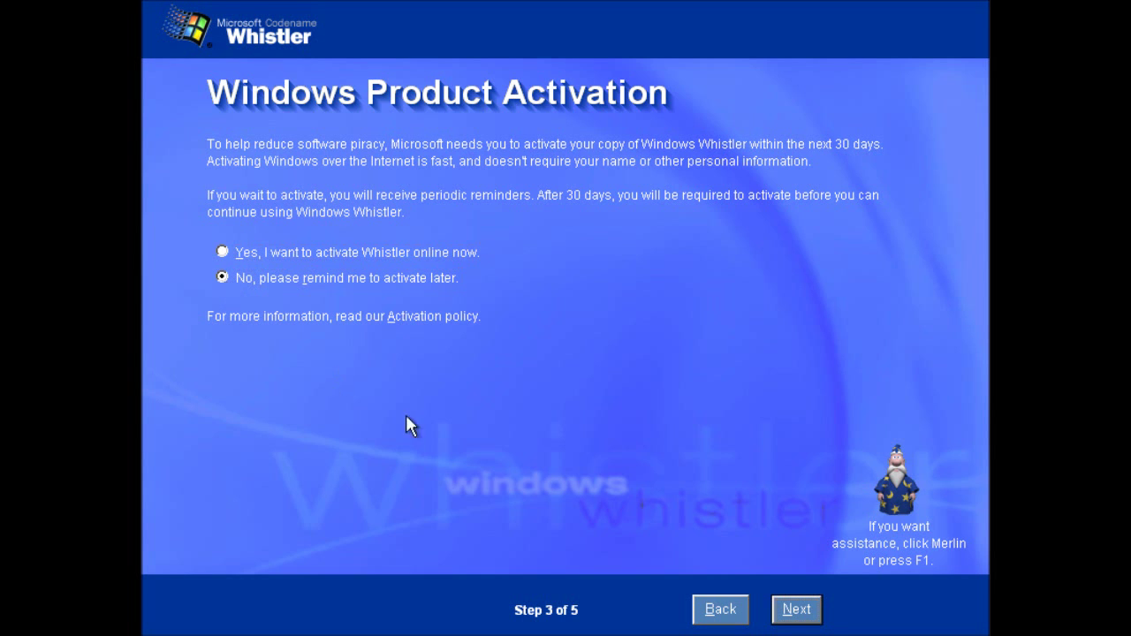
left_click(793, 610)
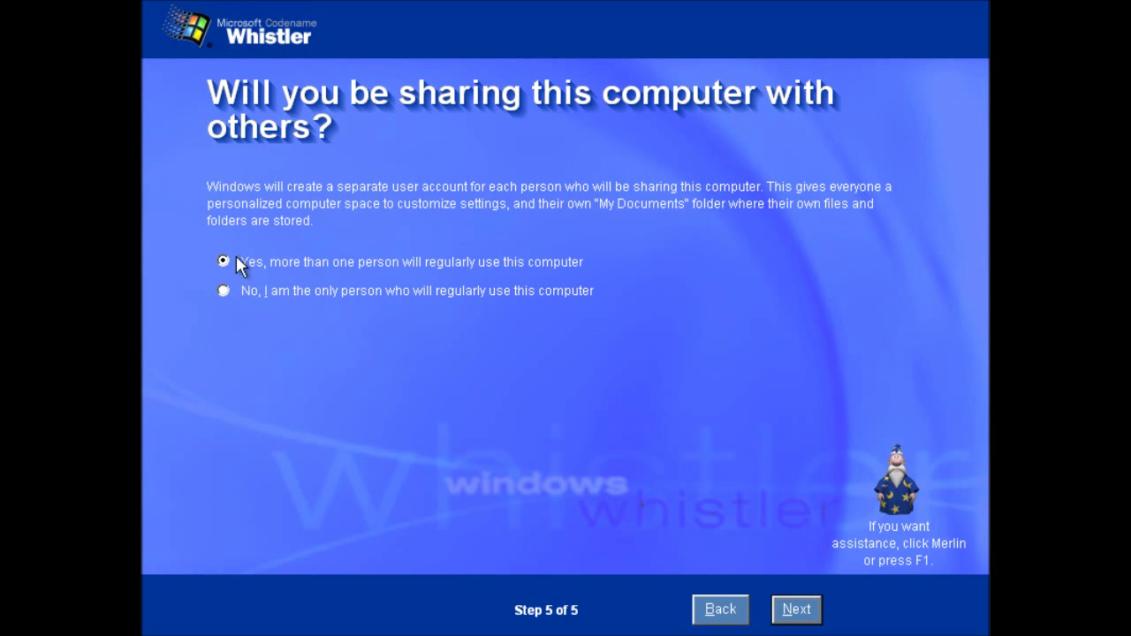
Step: Declare a single regular user for this computer and finish the setup wizard
left_click(223, 292)
left_click(798, 609)
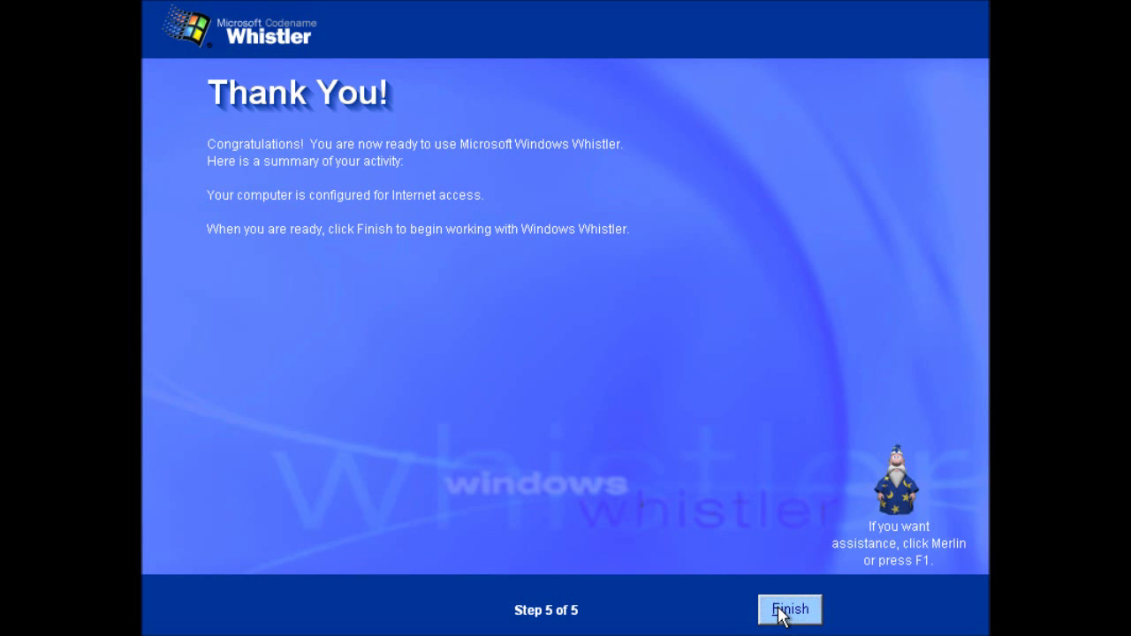
left_click(780, 612)
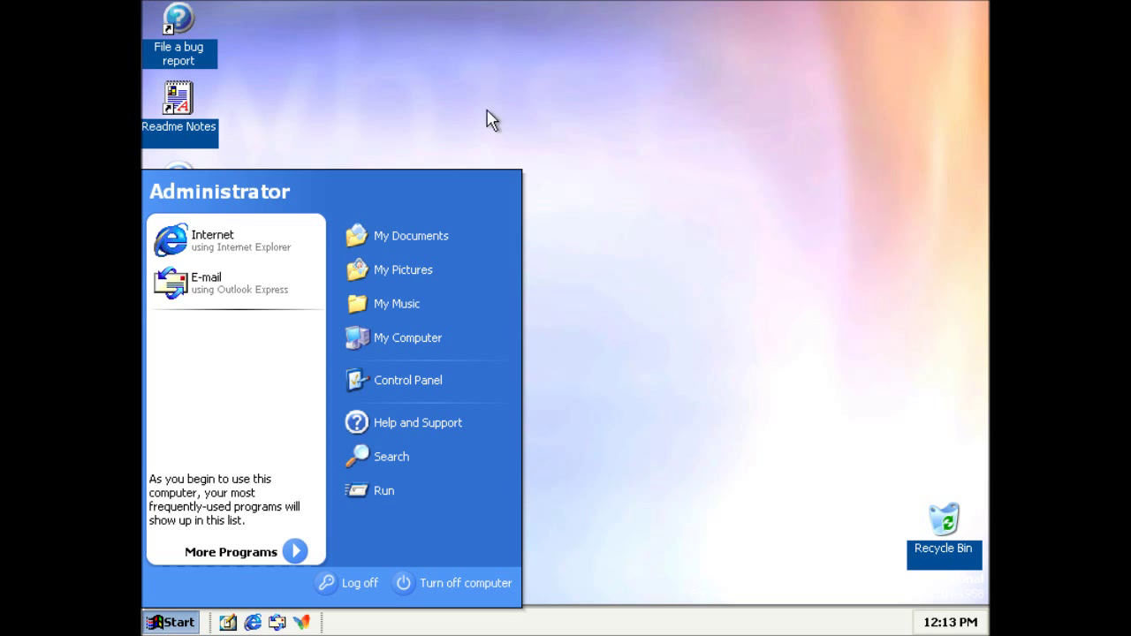
Step: Open the system properties of My Computer and bring up the visual effects performance options
left_click(705, 282)
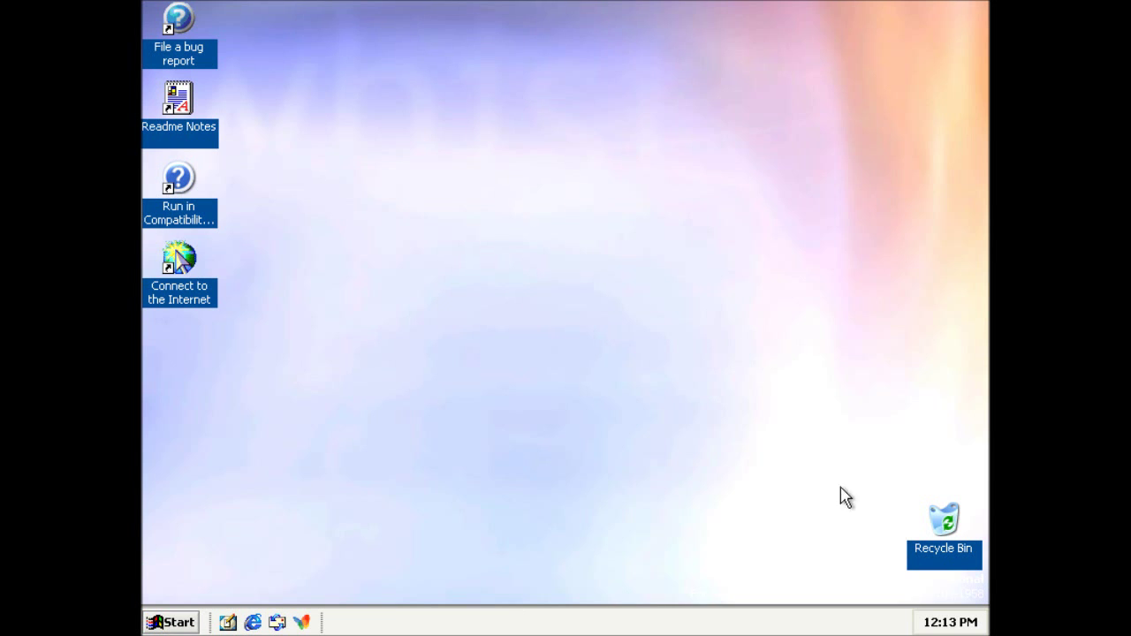
left_click(161, 622)
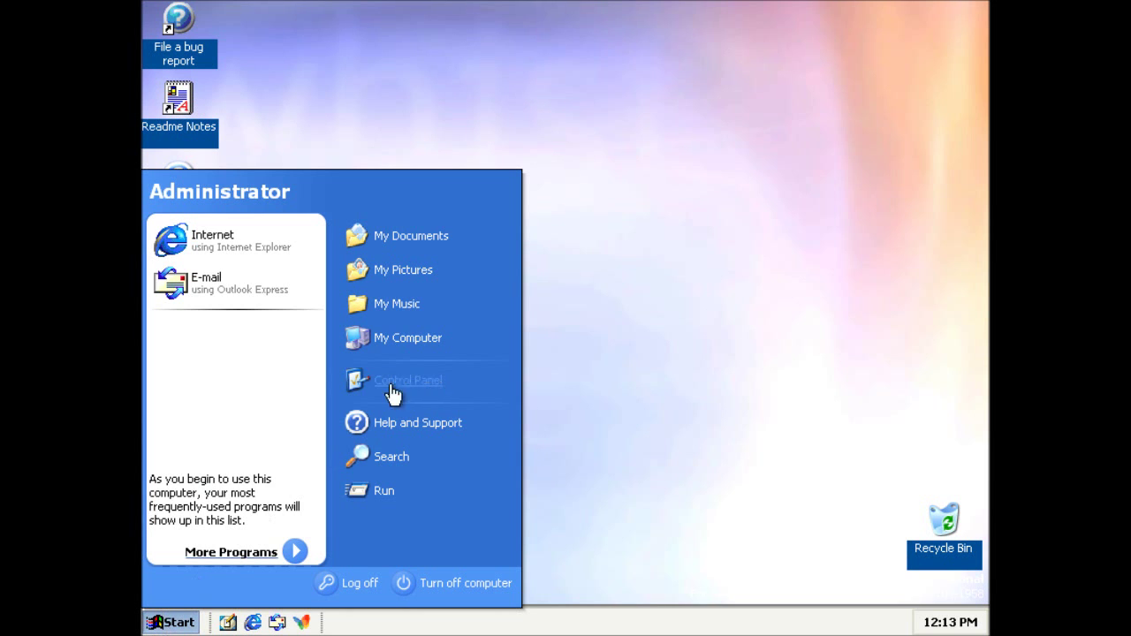
right_click(394, 338)
left_click(446, 497)
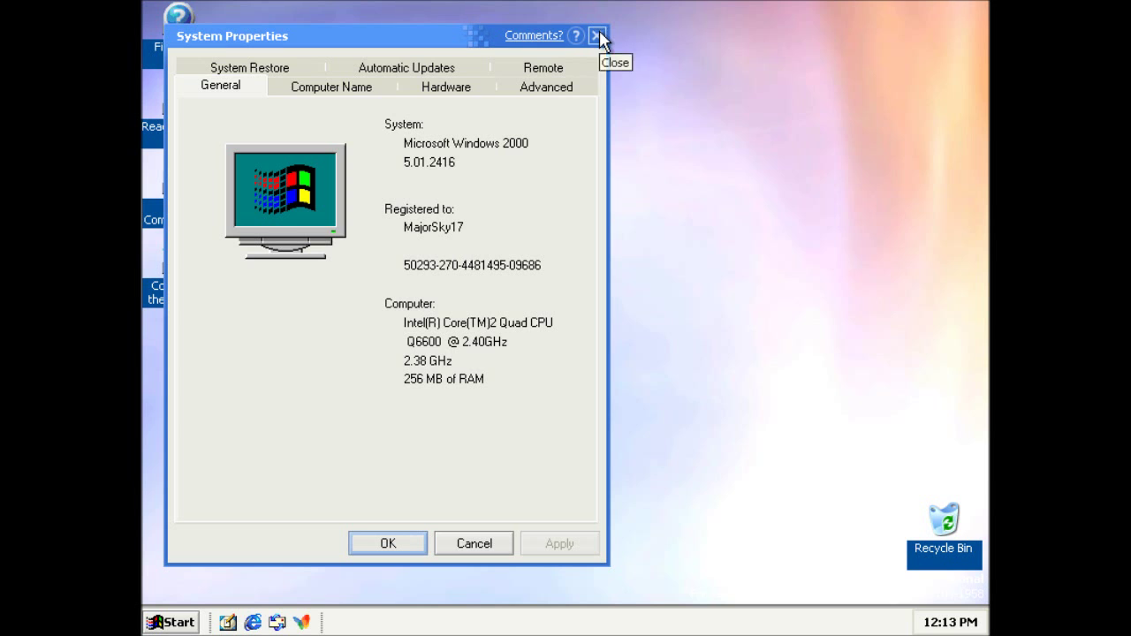
left_click(532, 85)
left_click(525, 212)
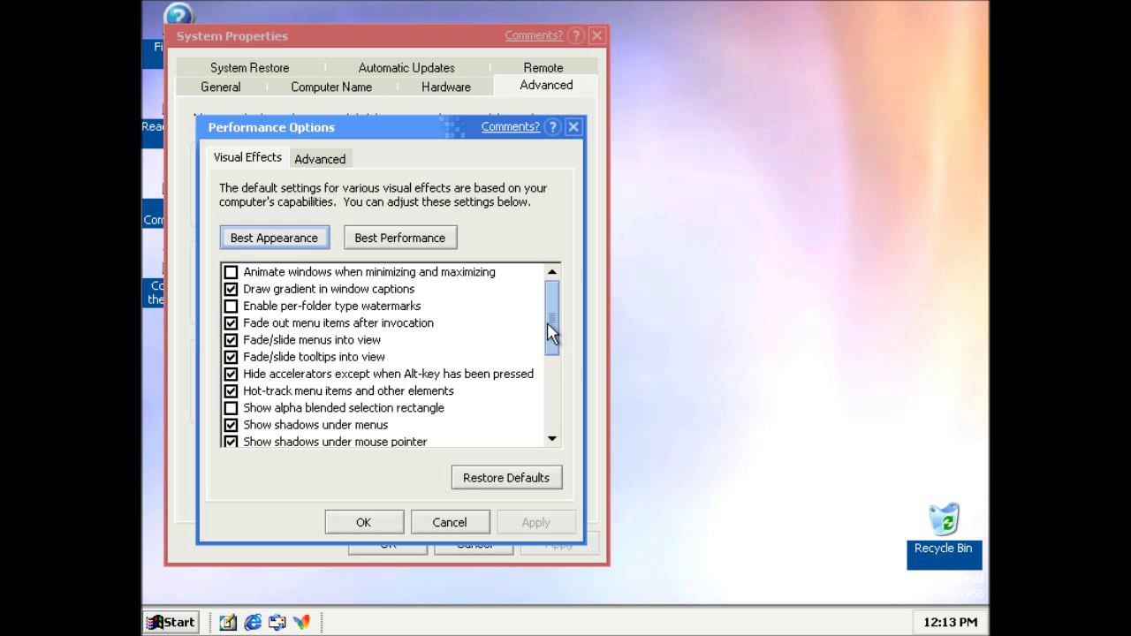
mouse_move(548, 324)
left_mouse_down()
mouse_move(554, 407)
mouse_move(560, 316)
mouse_move(553, 409)
mouse_move(560, 313)
left_mouse_up()
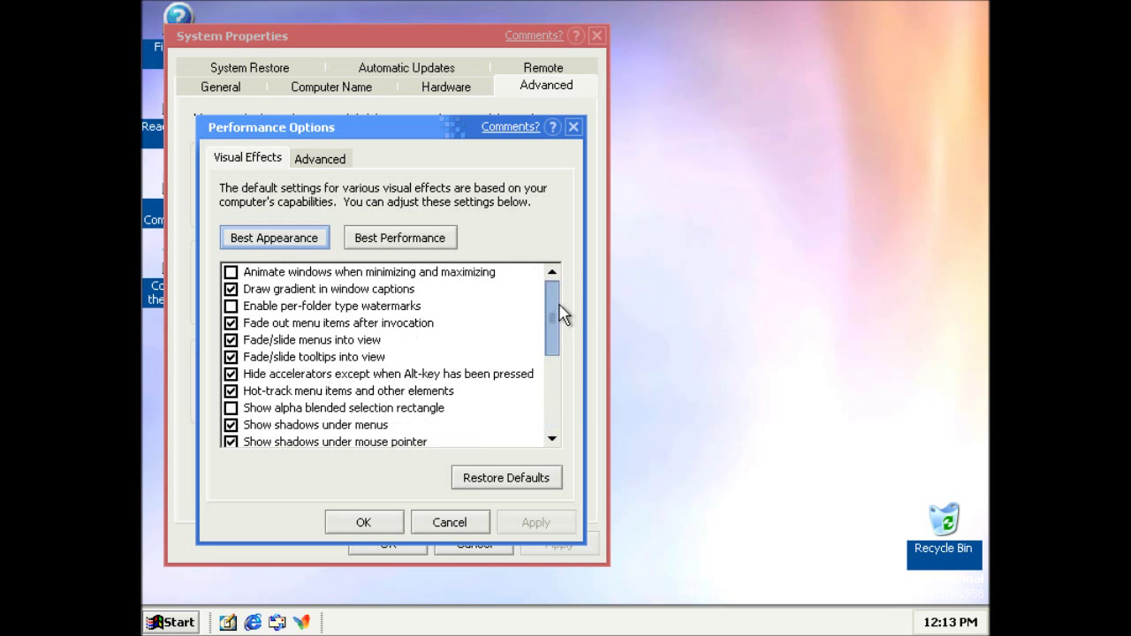
Step: Apply the Best Performance preset, and re-enable the effects from window animation through shadows under menus, leaving out hot-tracking
left_click(439, 237)
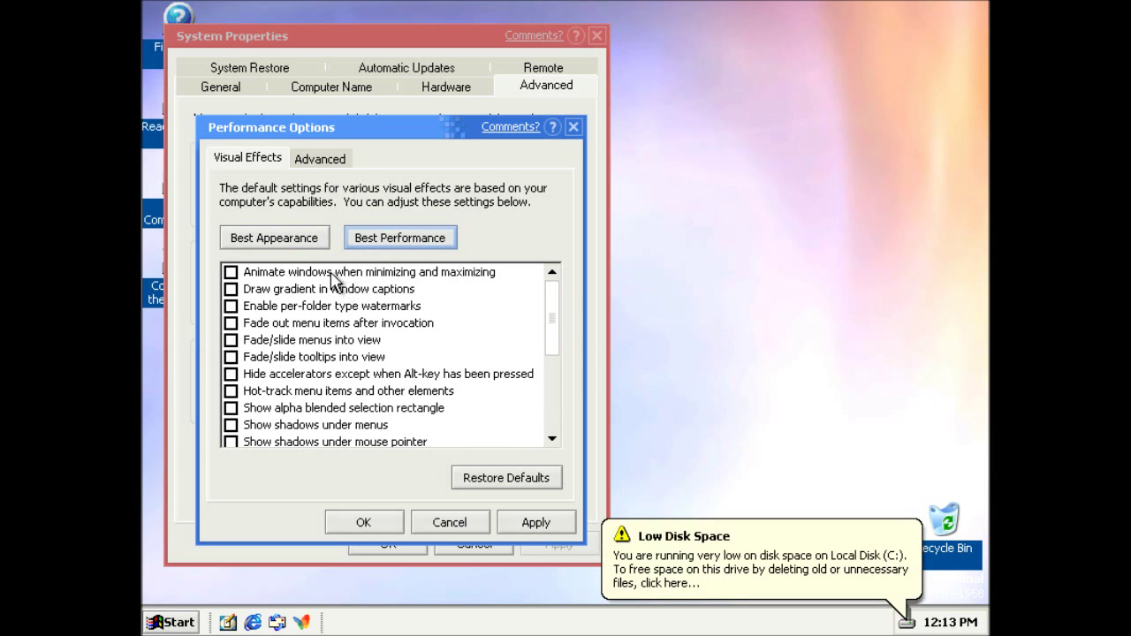
left_click(231, 272)
left_click(231, 289)
left_click(231, 306)
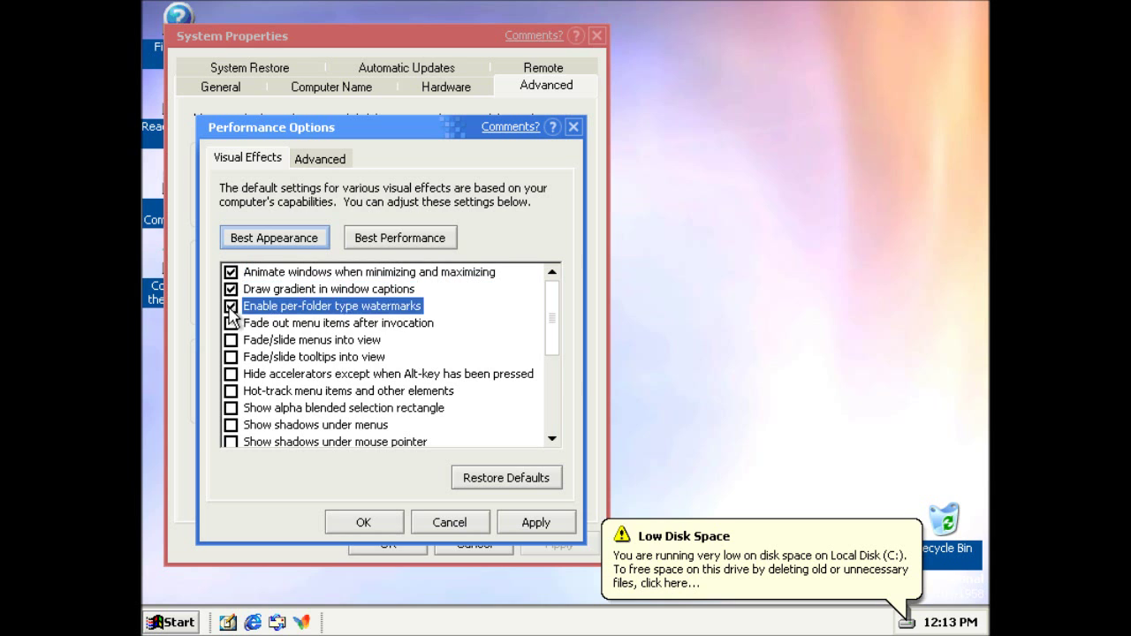
left_click(231, 322)
left_click(230, 340)
left_click(230, 357)
left_click(231, 374)
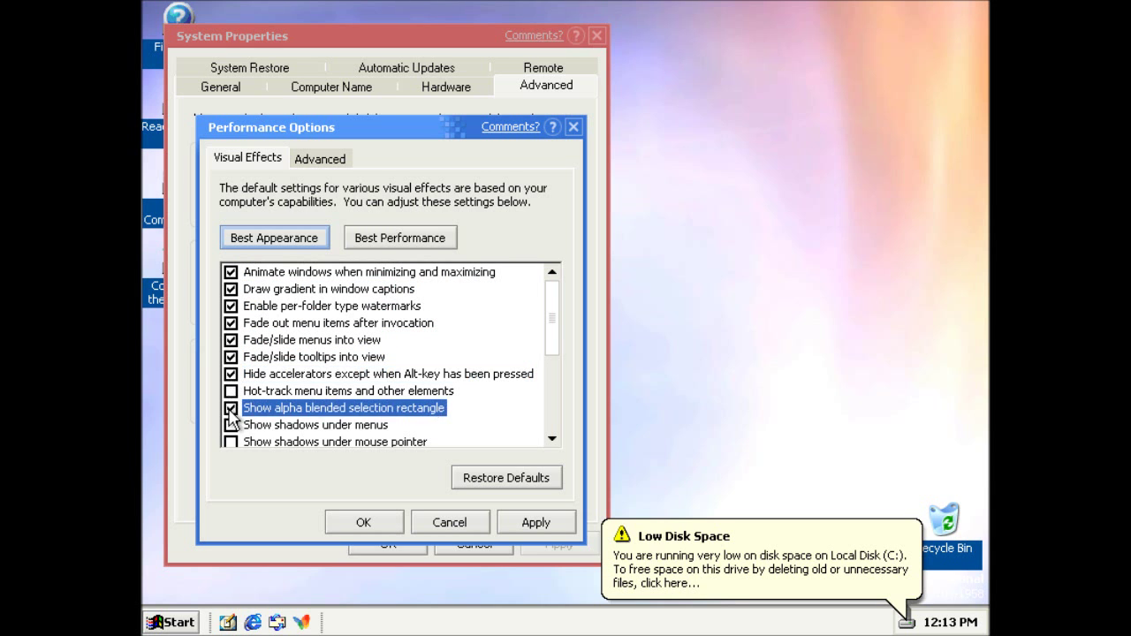
left_click(230, 425)
Step: Enable all remaining visual effects from mouse pointer shadows through webview in folders, and confirm the performance and system settings
scroll(252, 424, "down", 3)
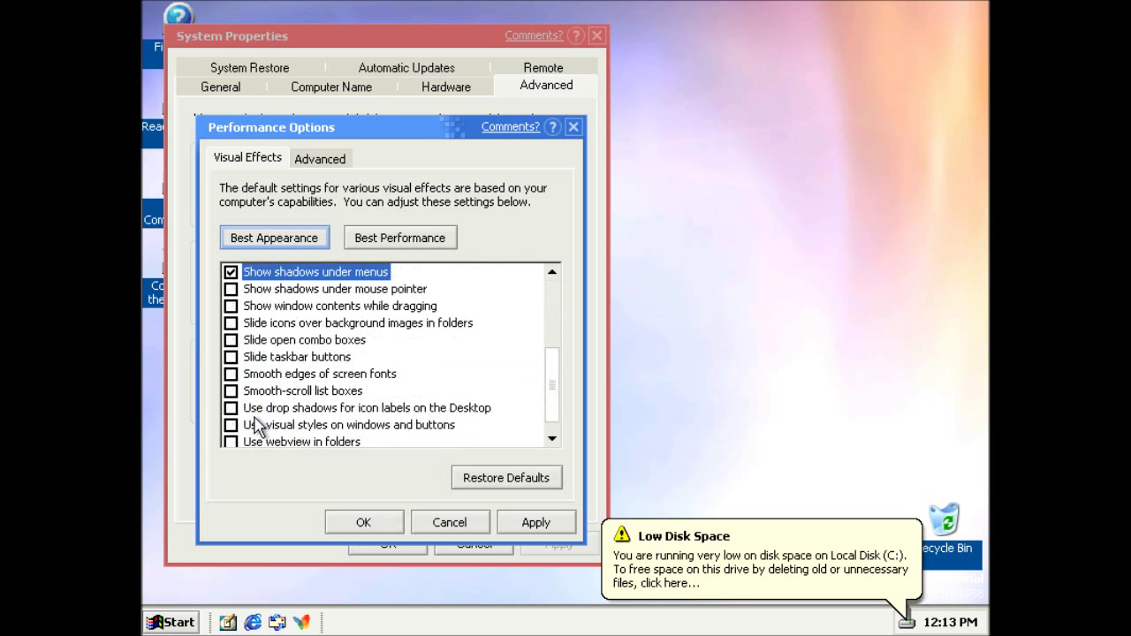
left_click(231, 289)
left_click(231, 306)
left_click(231, 323)
left_click(231, 339)
left_click(231, 357)
left_click(230, 374)
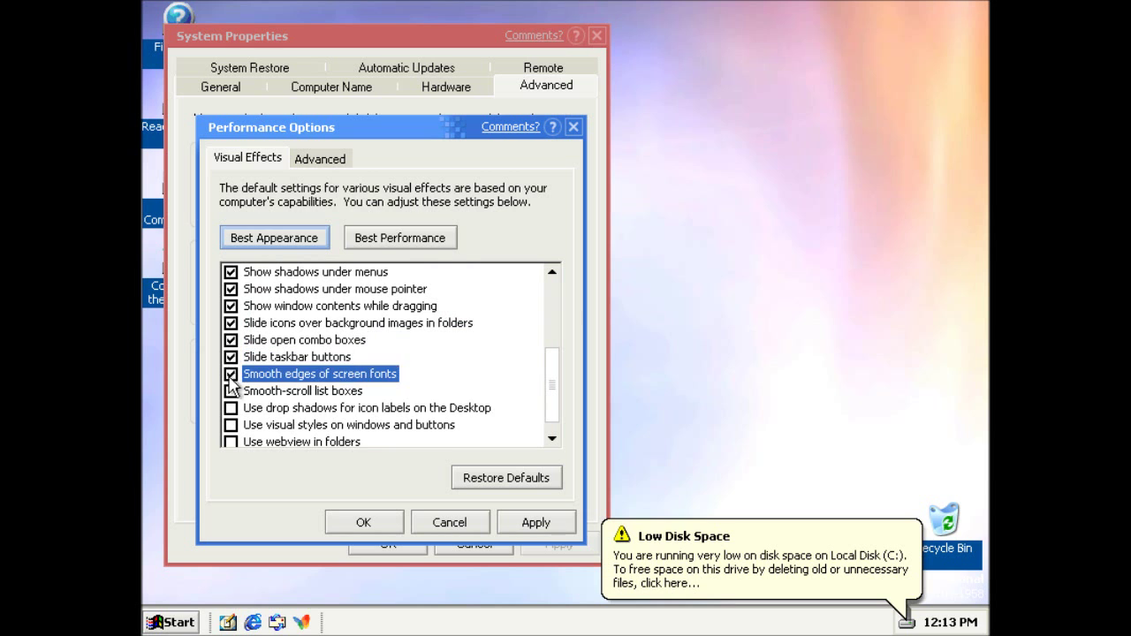
left_click(230, 390)
left_click(231, 407)
left_click(230, 425)
left_click(231, 441)
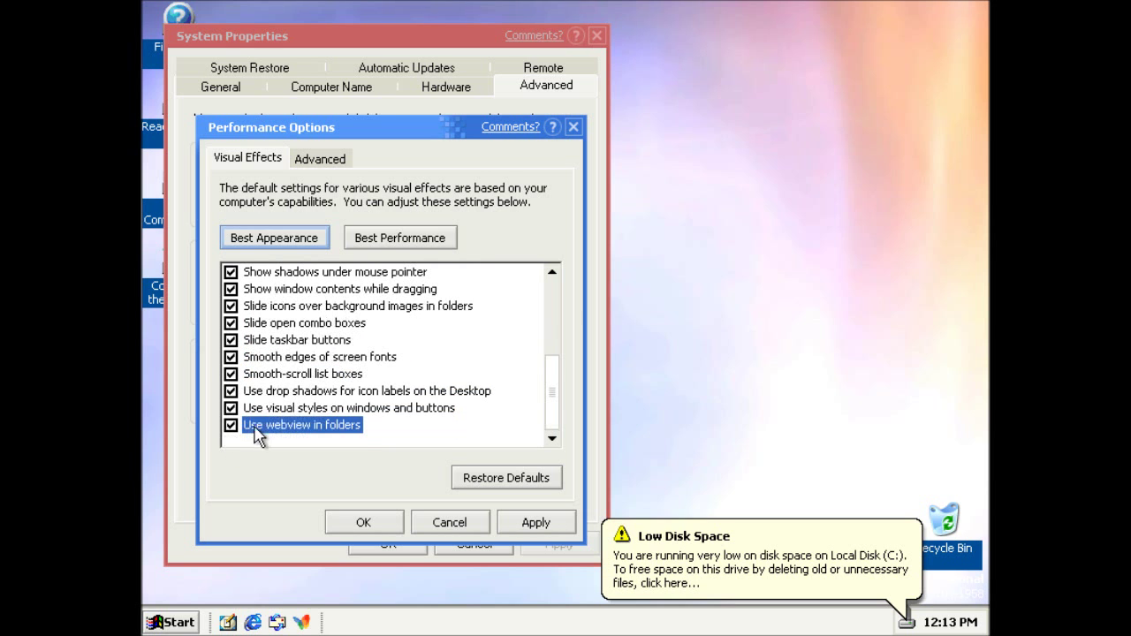
left_click(347, 524)
left_click(375, 542)
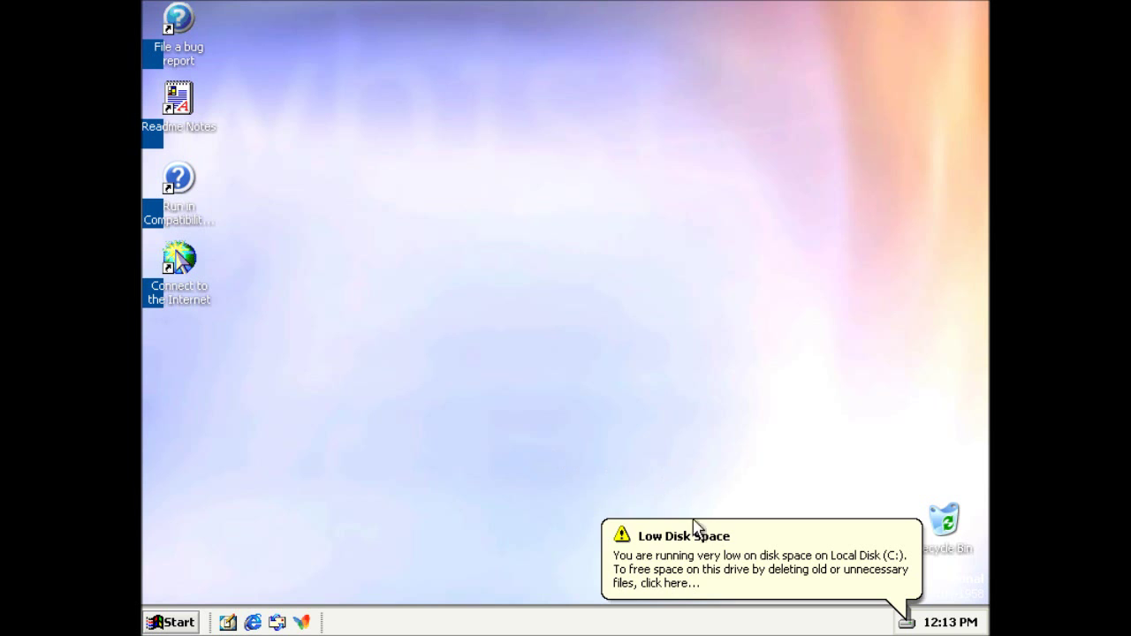
Step: Dismiss the low disk space notification, cancelling Disk Cleanup and declining to remove programs
left_click(648, 561)
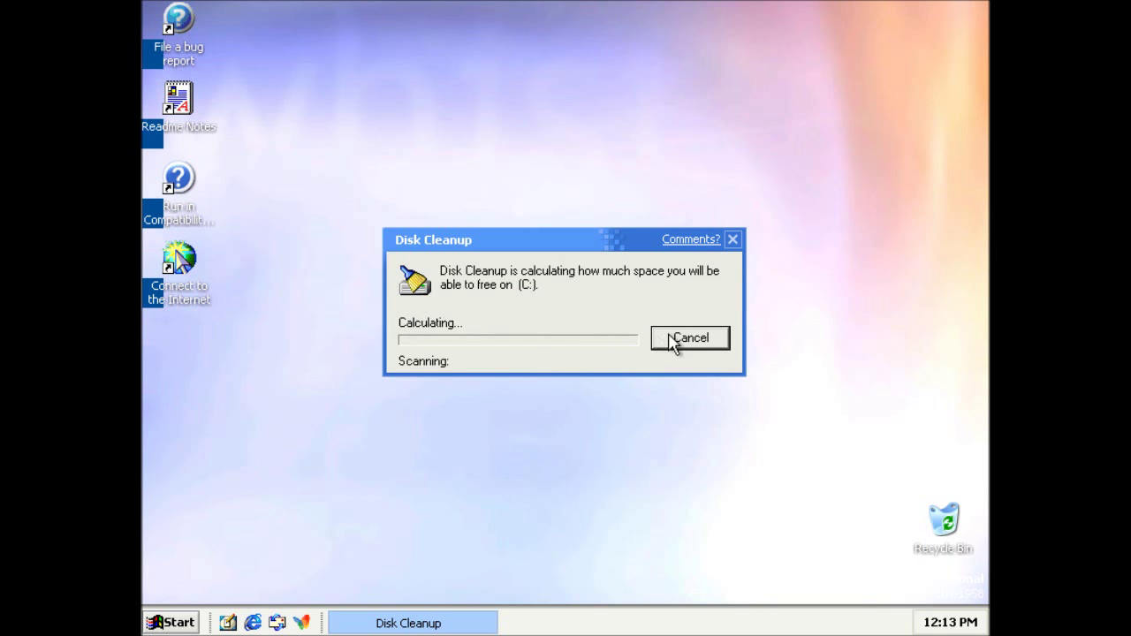
left_click(677, 339)
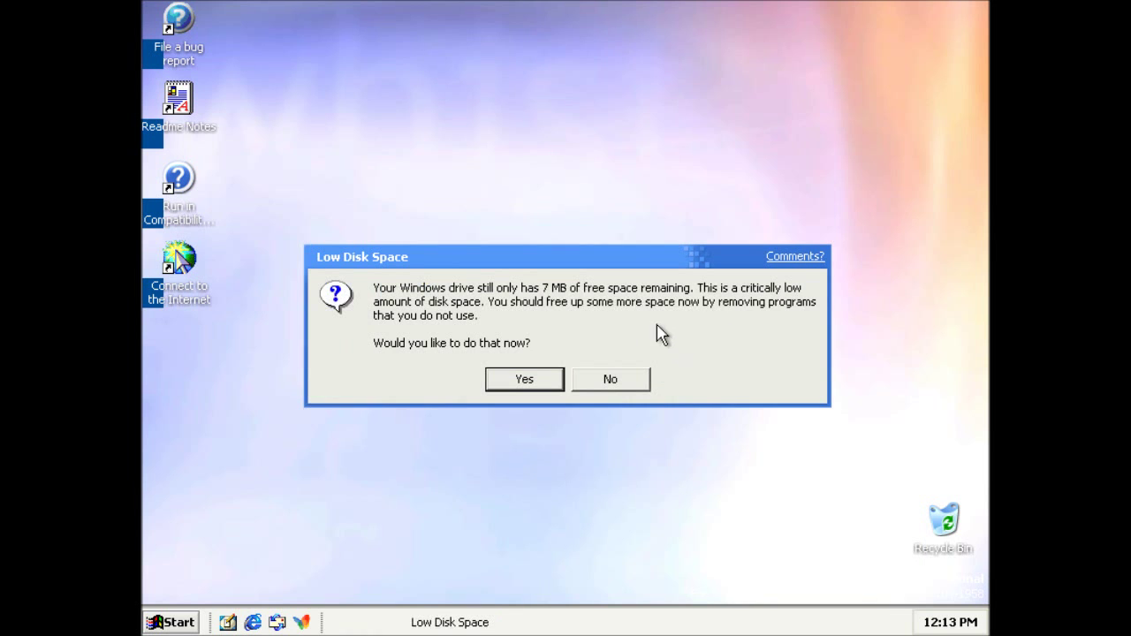
left_click(610, 379)
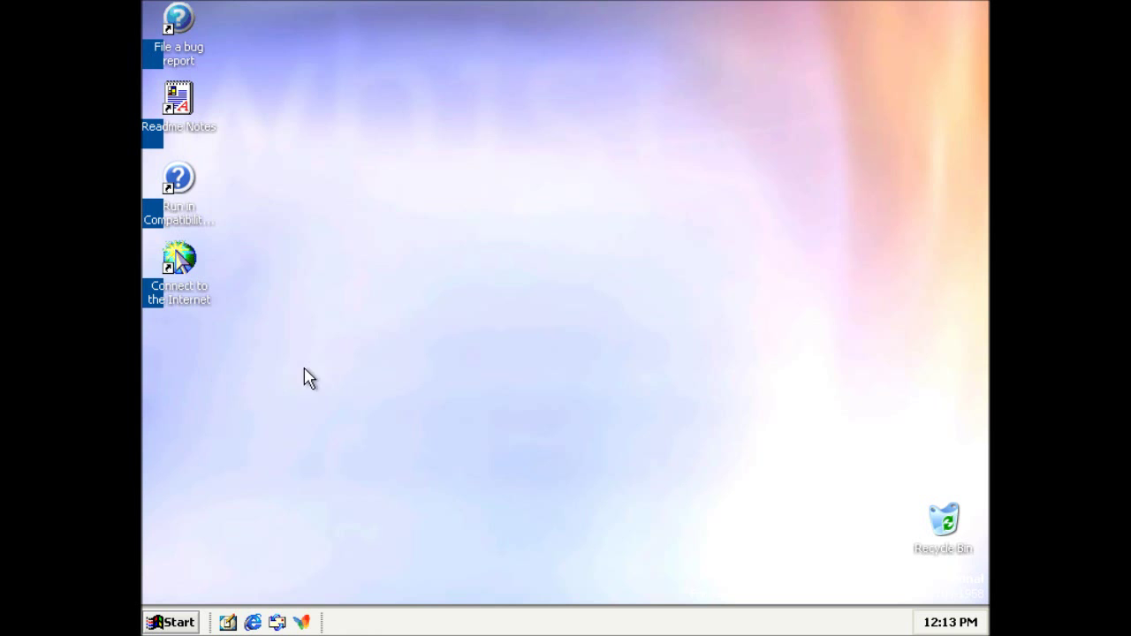
left_click_drag(302, 364, 327, 251)
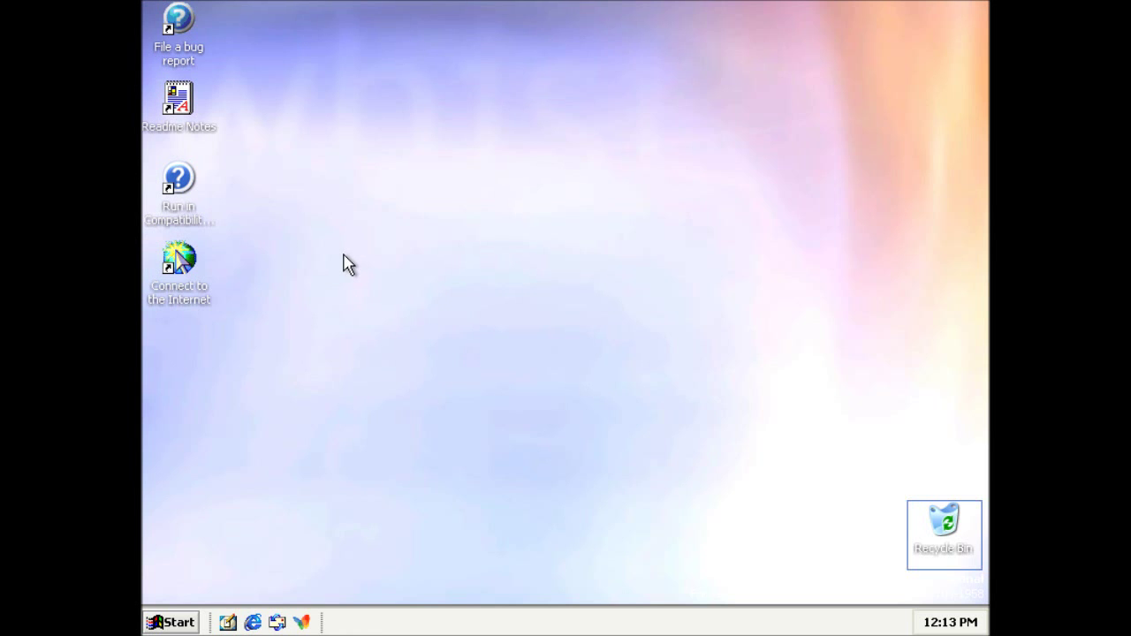
left_click(182, 305)
left_click(265, 308)
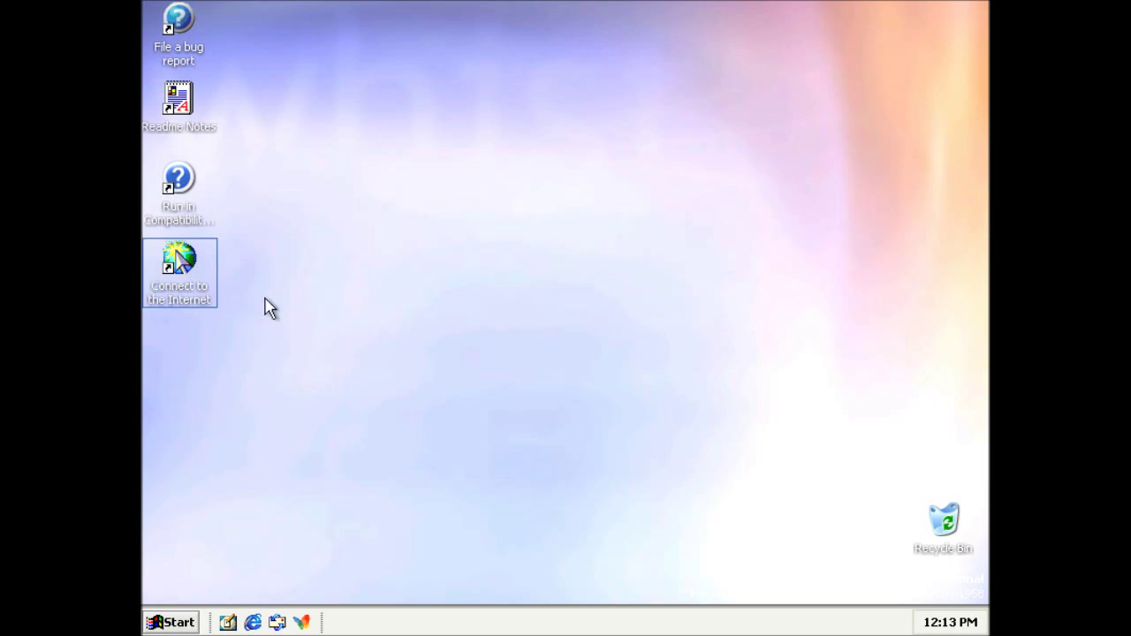
Step: Complete the Internet Connection Wizard with a manual local area network setup that connects to the Internet immediately
double_click(189, 287)
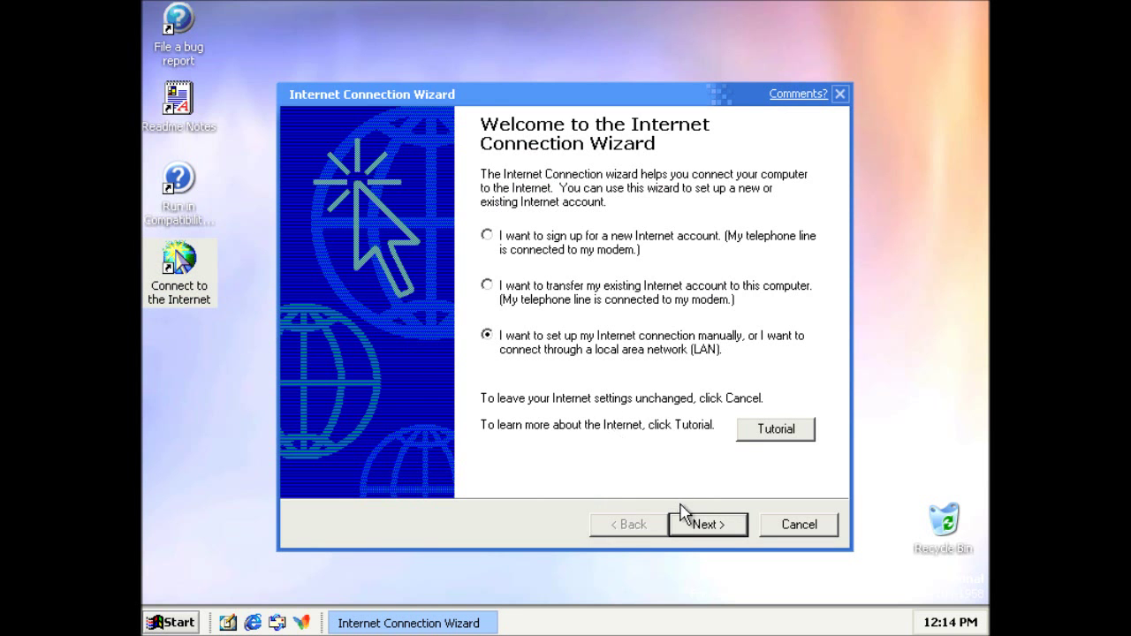
left_click(690, 526)
left_click(435, 352)
left_click(695, 528)
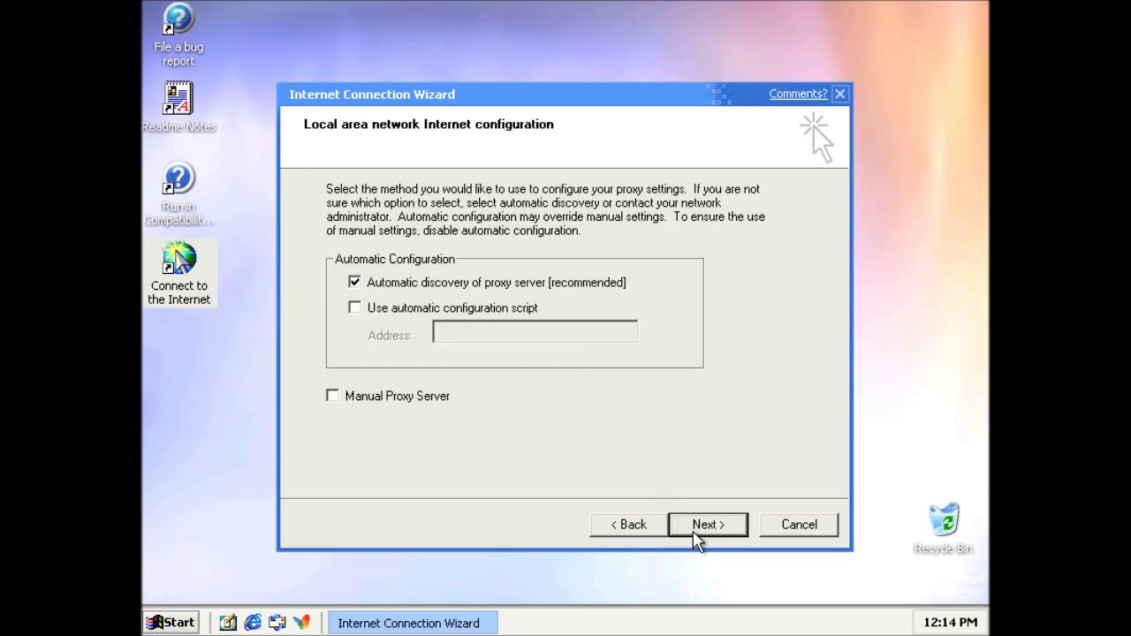
left_click(541, 282)
left_click(708, 525)
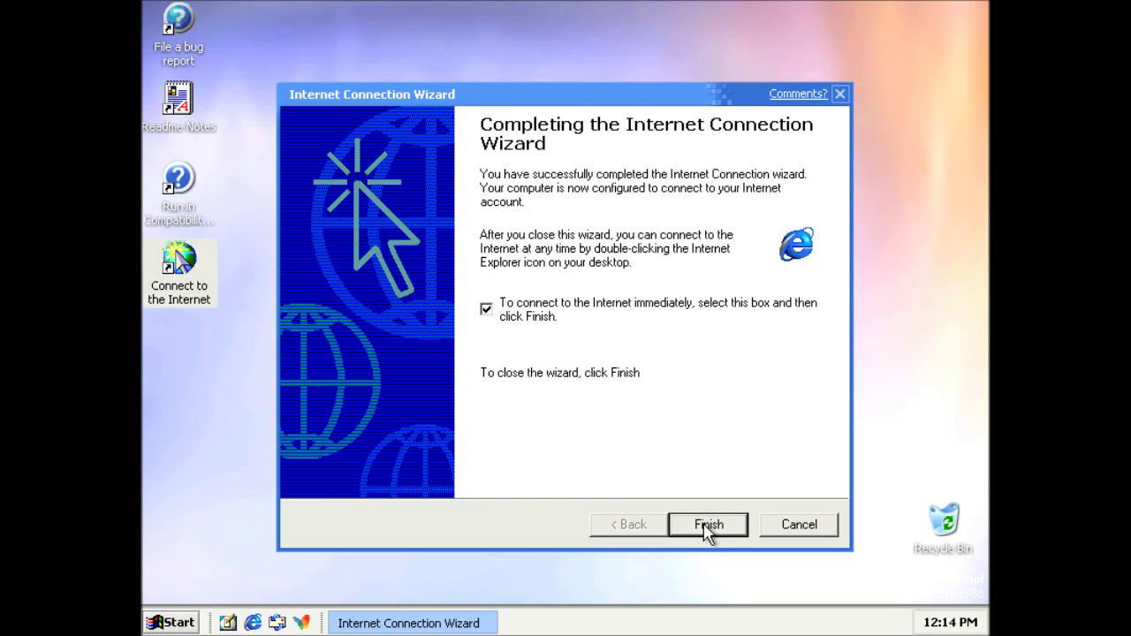
left_click(706, 525)
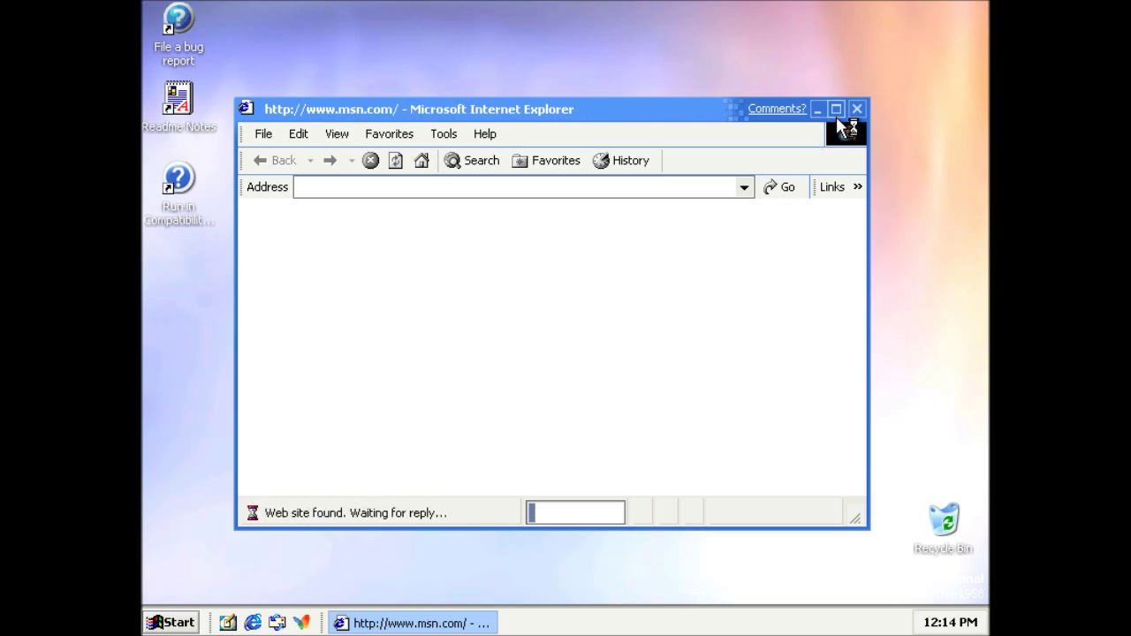
Step: Maximize the browser window, check the version in the About Internet Explorer dialog, and close the browser
left_click(836, 109)
left_click(389, 32)
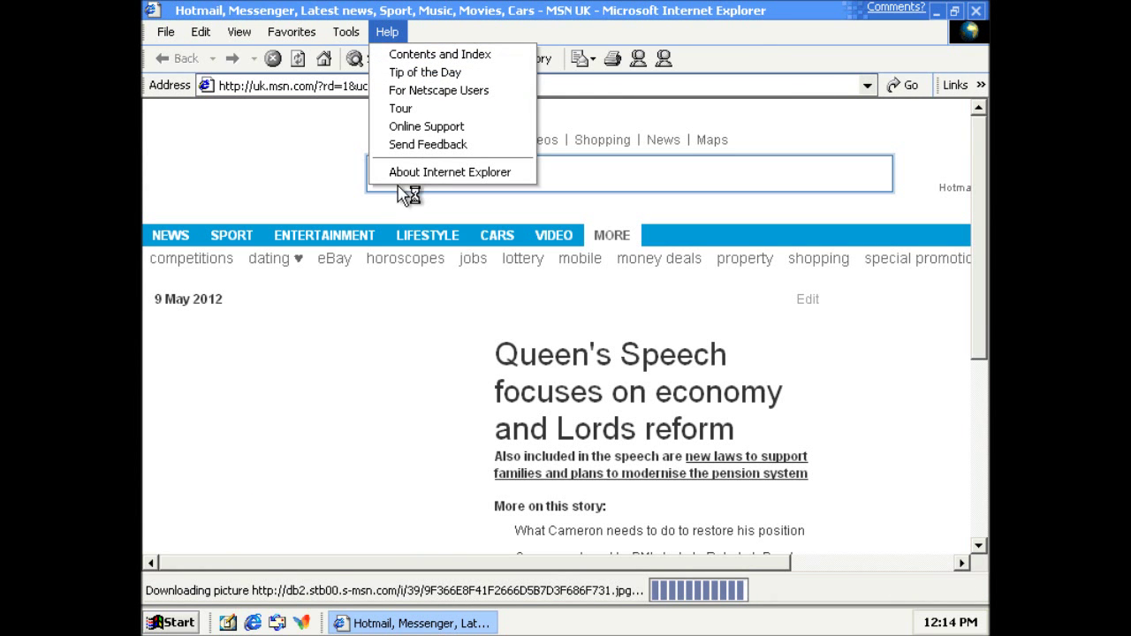
left_click(415, 172)
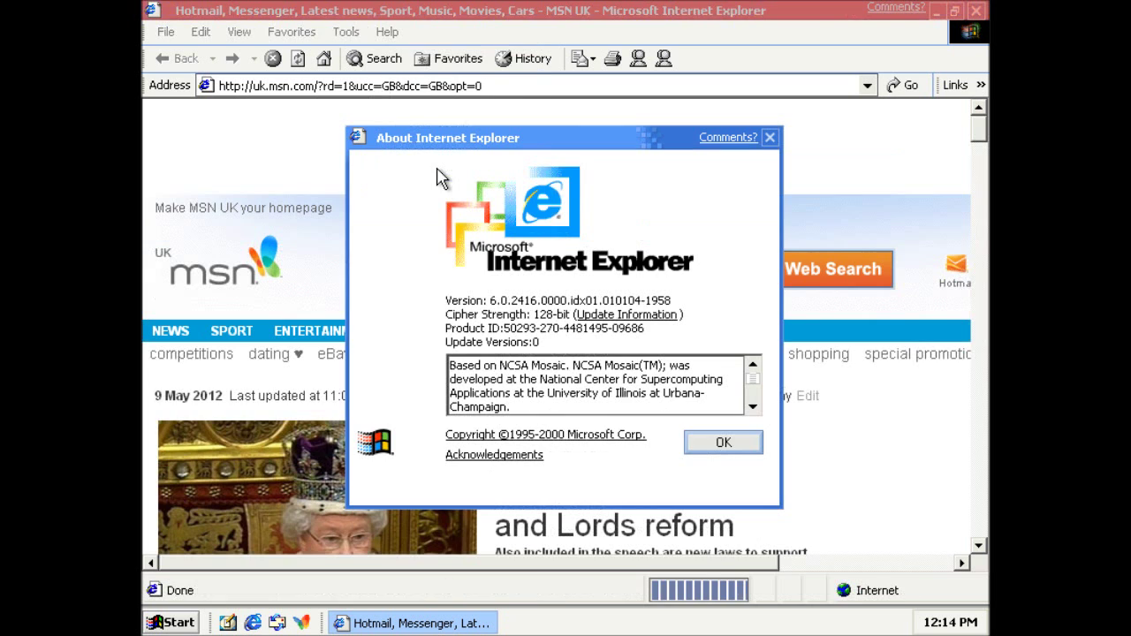
left_click(723, 443)
left_click(976, 12)
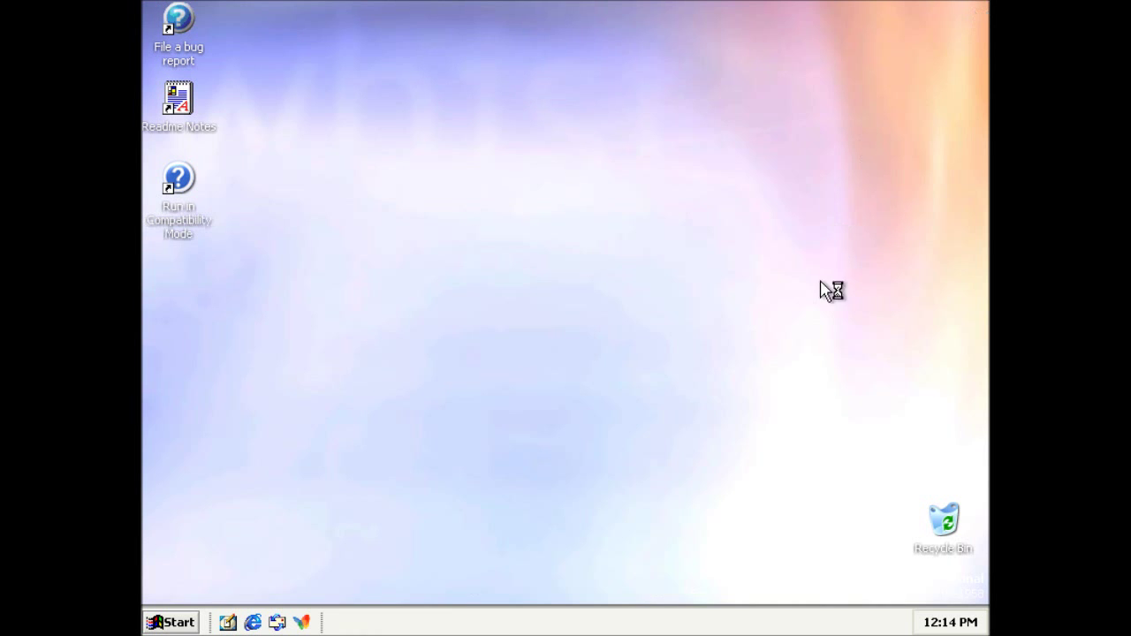
Step: Open the desktop's display properties and choose the Watercolor theme
right_click(412, 175)
left_click(433, 303)
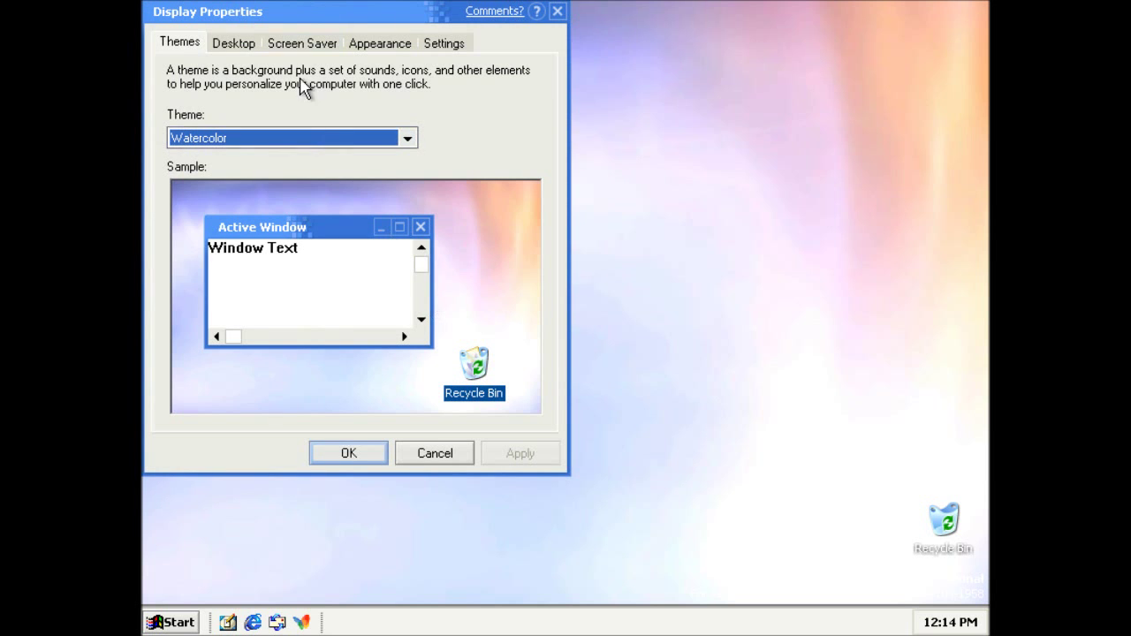
left_click_drag(289, 16, 477, 72)
left_click(421, 199)
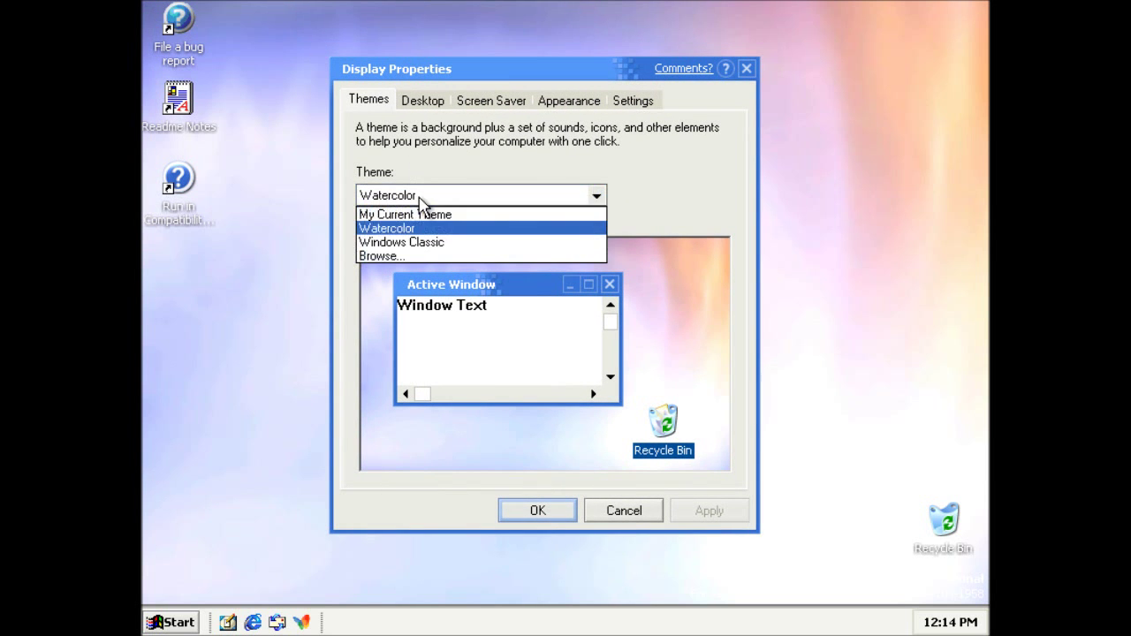
left_click(446, 228)
Step: Browse the desktop backgrounds and apply the Windows 2000 wallpaper
left_click(434, 104)
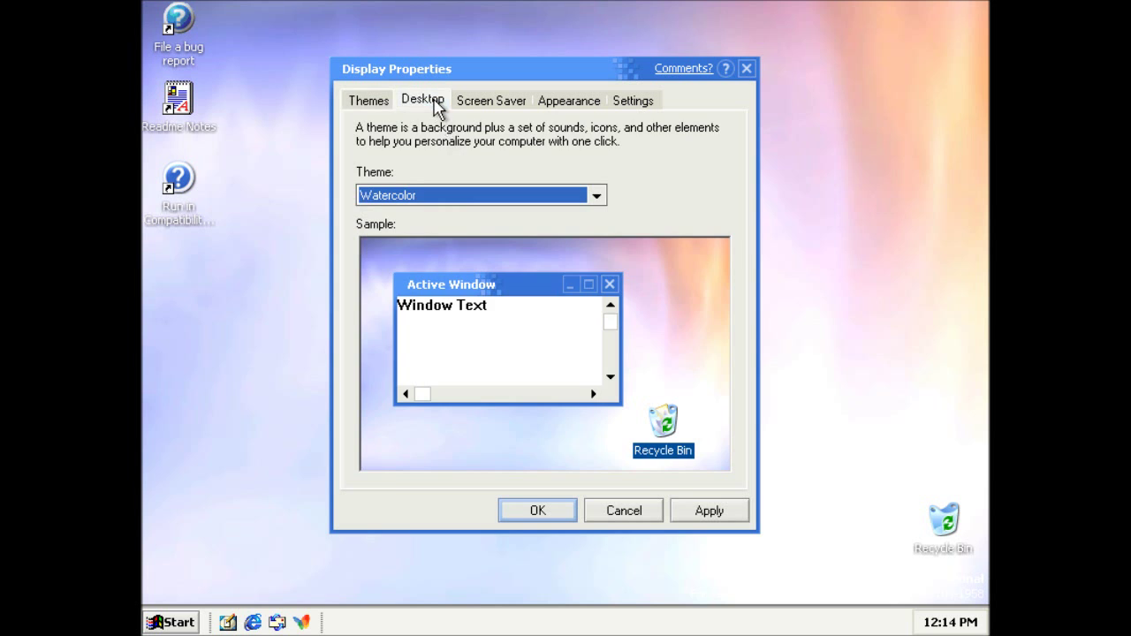
left_click_drag(632, 390, 633, 432)
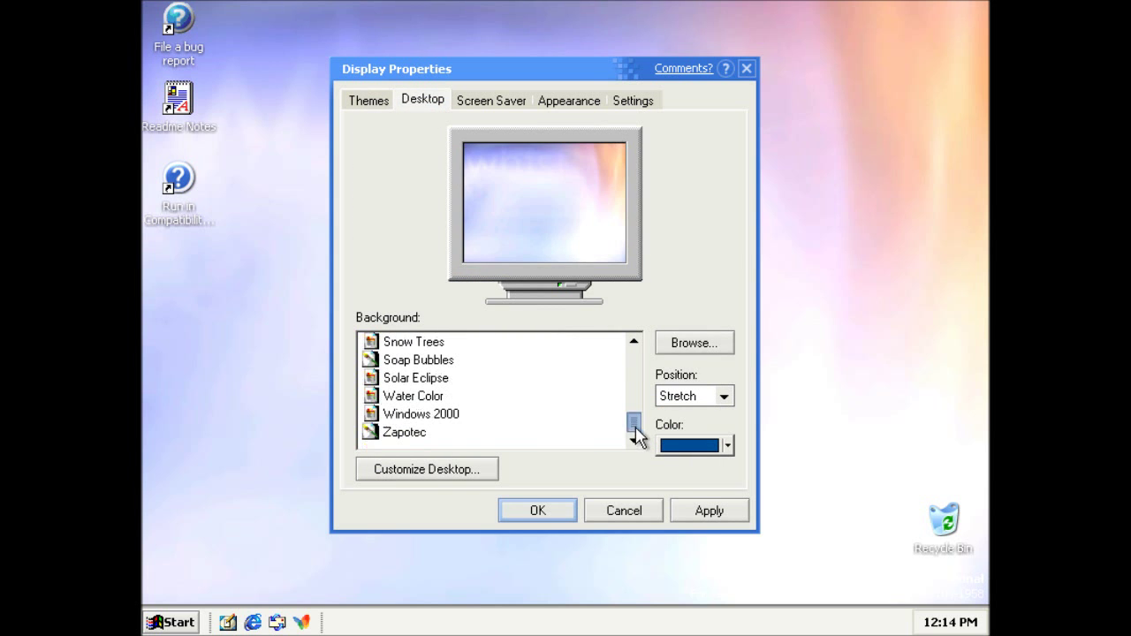
left_click(425, 432)
key("Up")
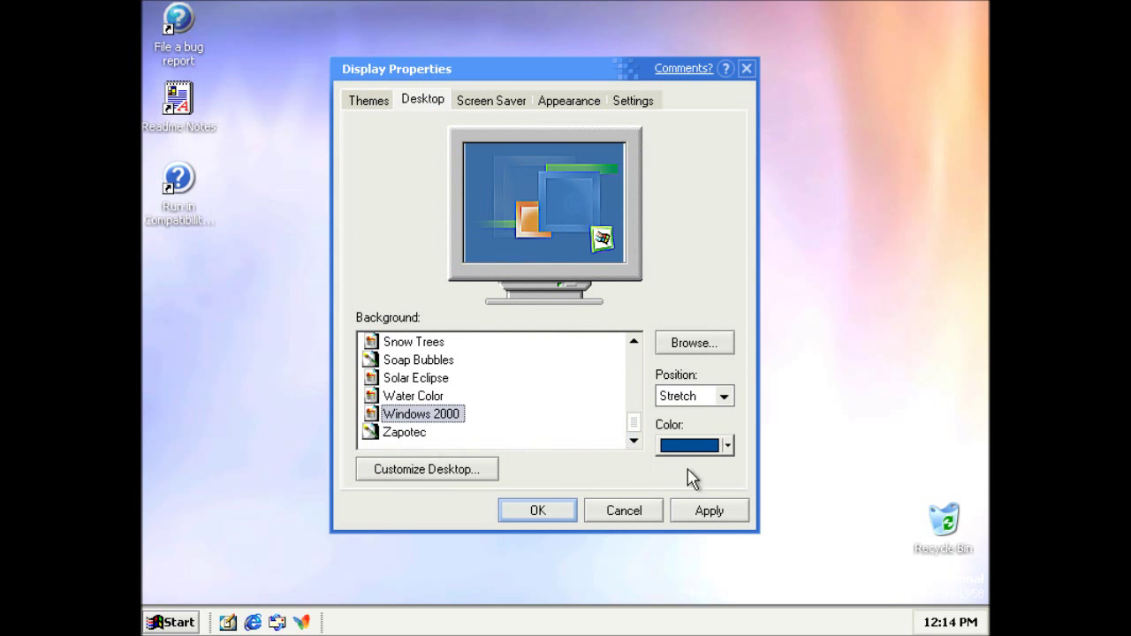
key("Up")
key("Up")
key("Up")
key("Up")
key("Up")
key("Down")
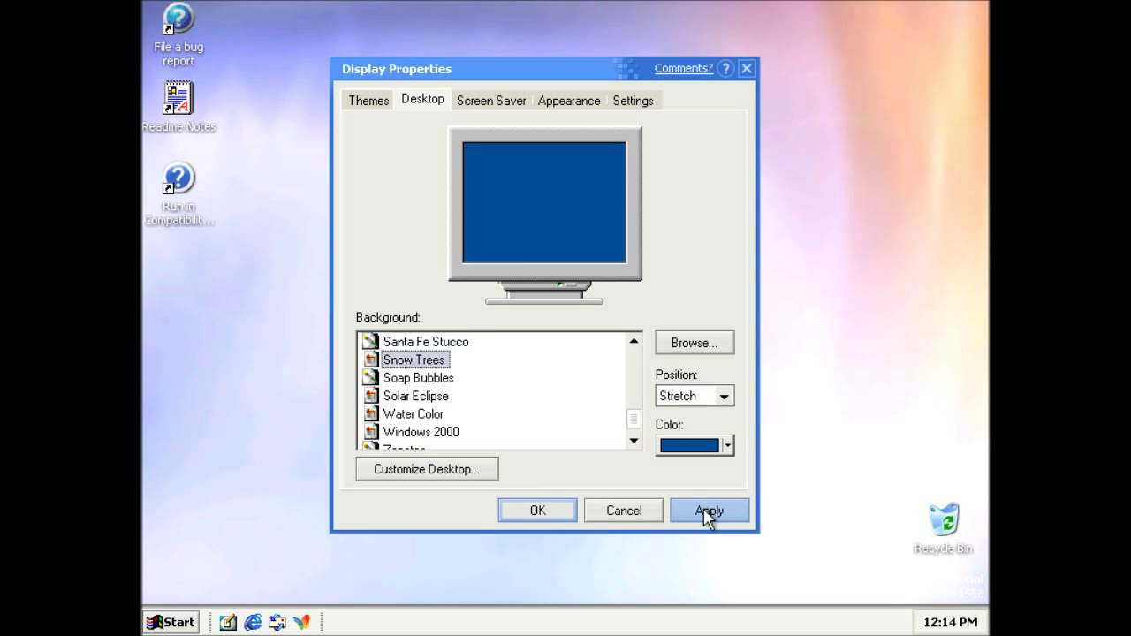
key("Down")
key("Down")
key("Down")
key("Down")
left_click(707, 513)
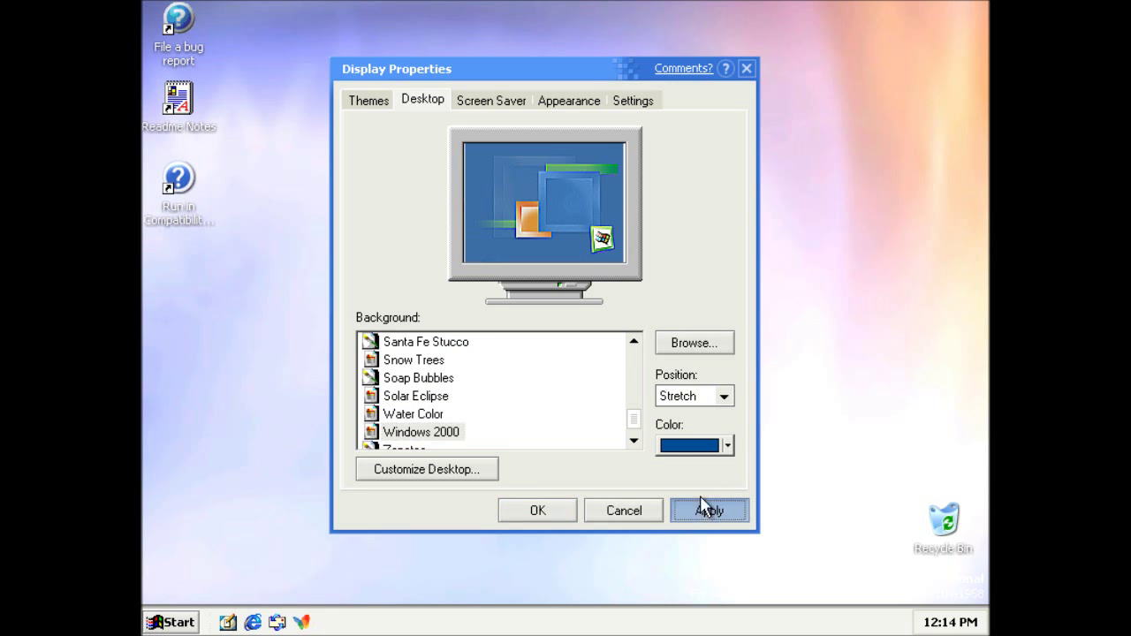
Step: Look at the screen saver choices and preview the Logon Screen Saver
left_click(491, 101)
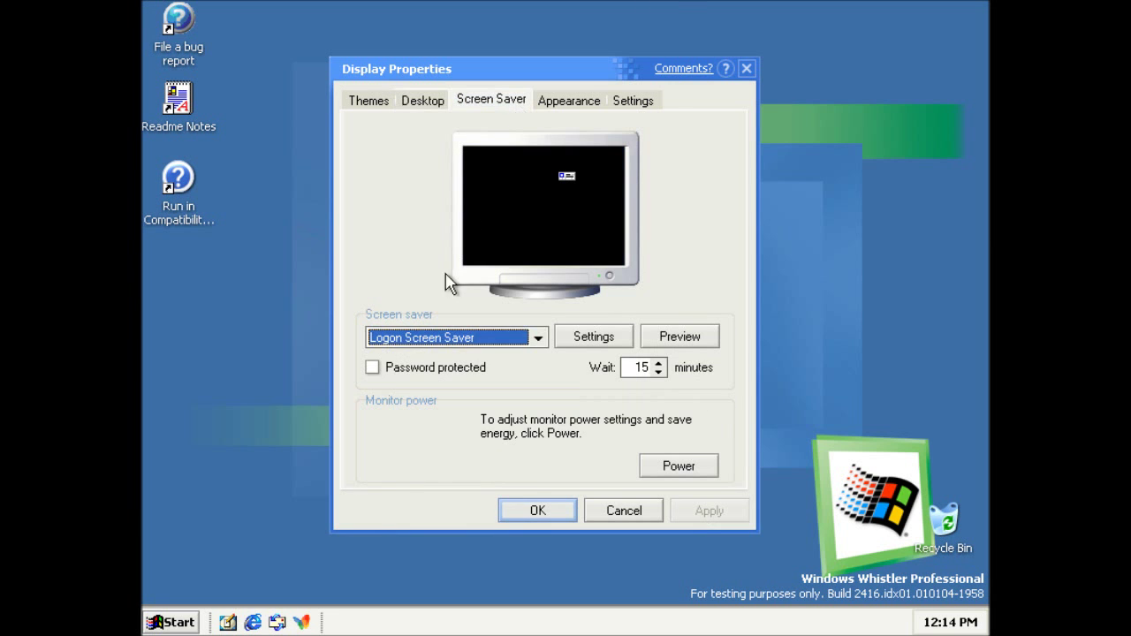
left_click(449, 337)
left_click(446, 337)
left_click(670, 336)
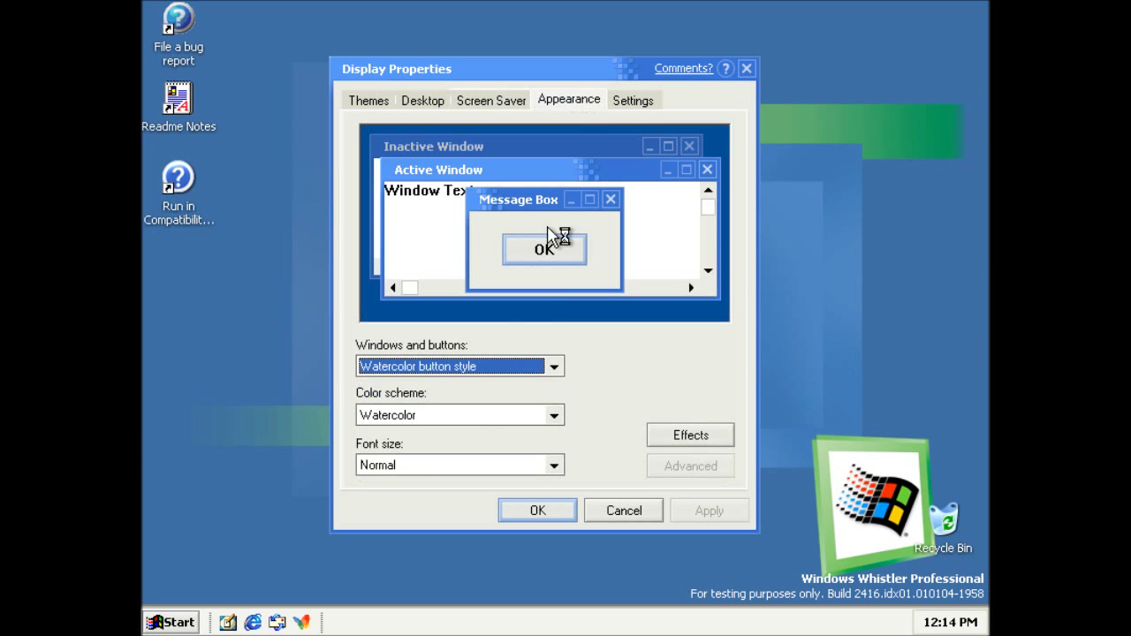
Step: Apply the Sample Test Visual Style with the Blue Lagoon color scheme, and close the display properties after viewing the resolution settings
left_click(523, 367)
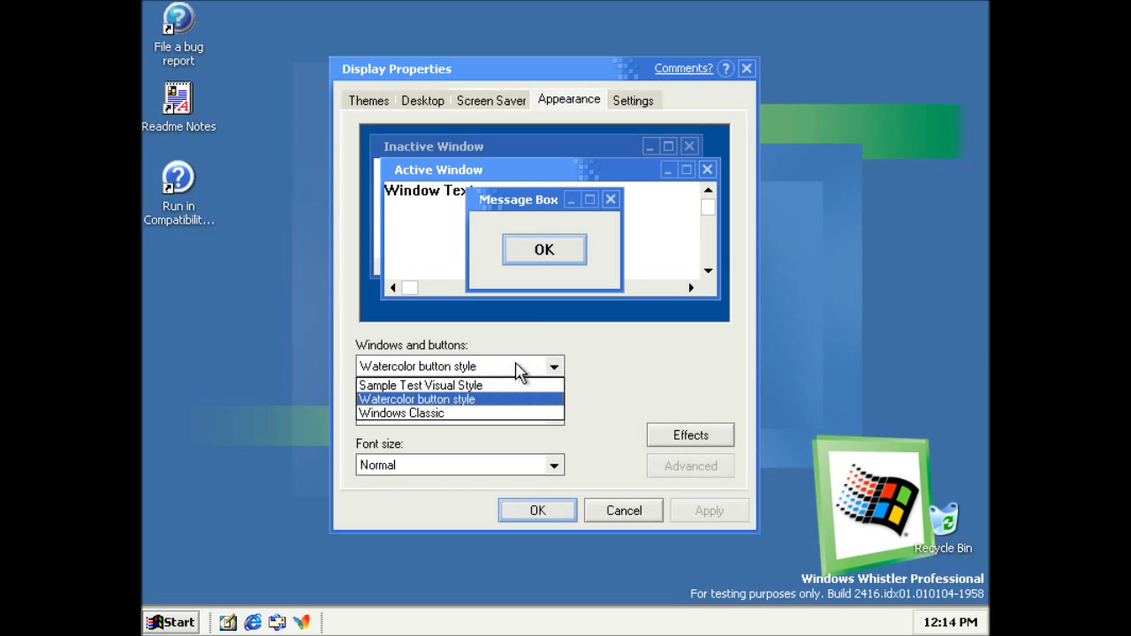
left_click(518, 371)
left_click(535, 418)
left_click(538, 368)
left_click(528, 386)
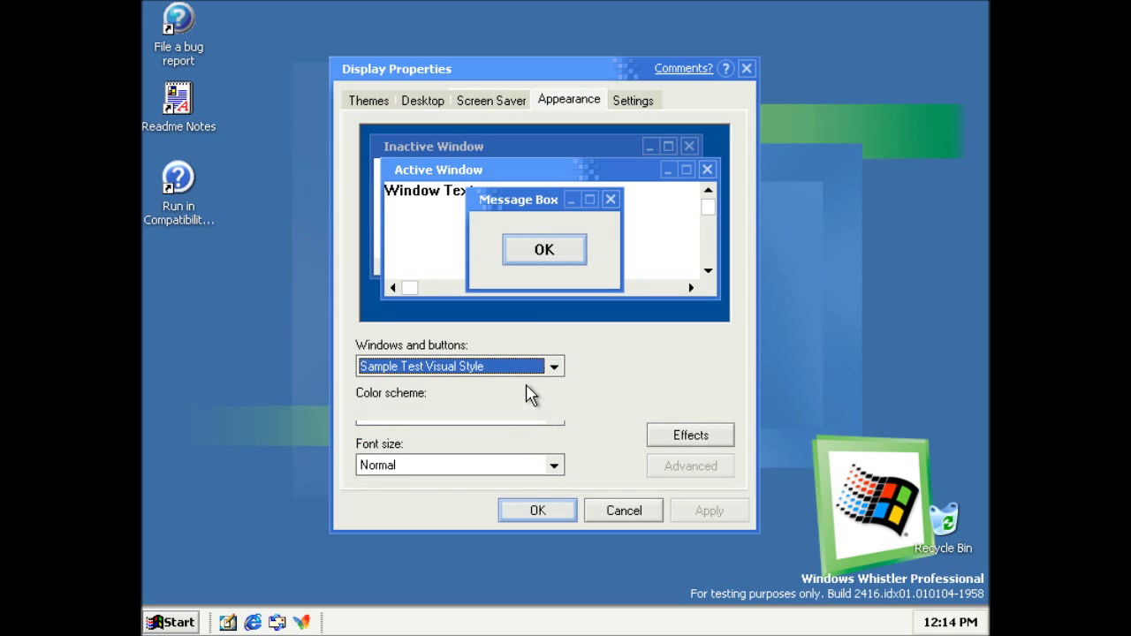
left_click(527, 417)
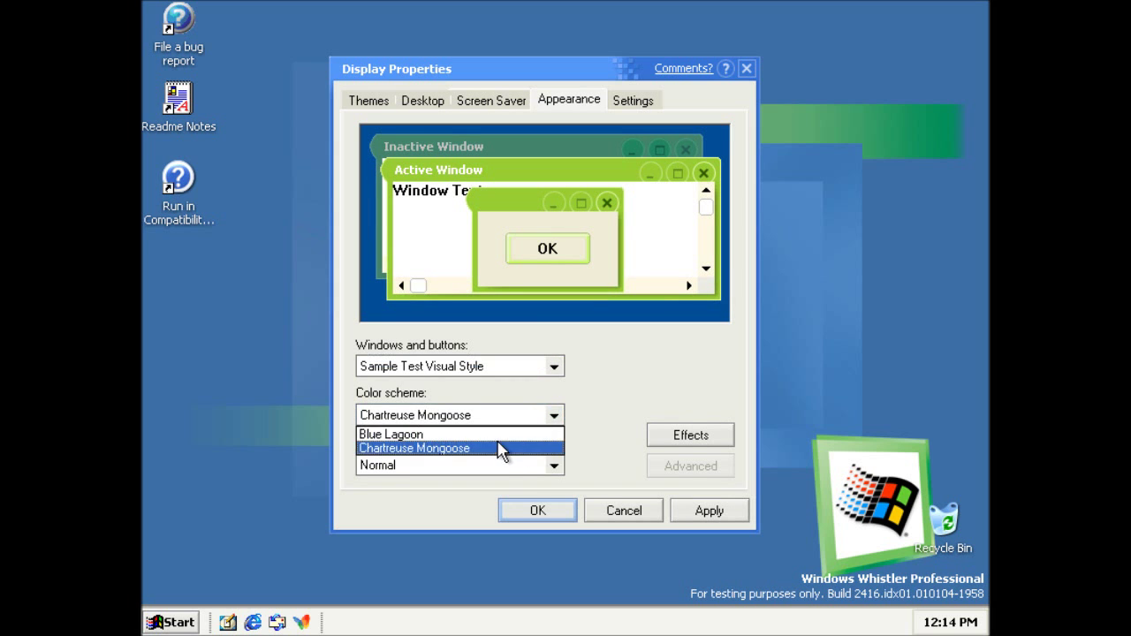
left_click(500, 451)
left_click(547, 415)
left_click(536, 433)
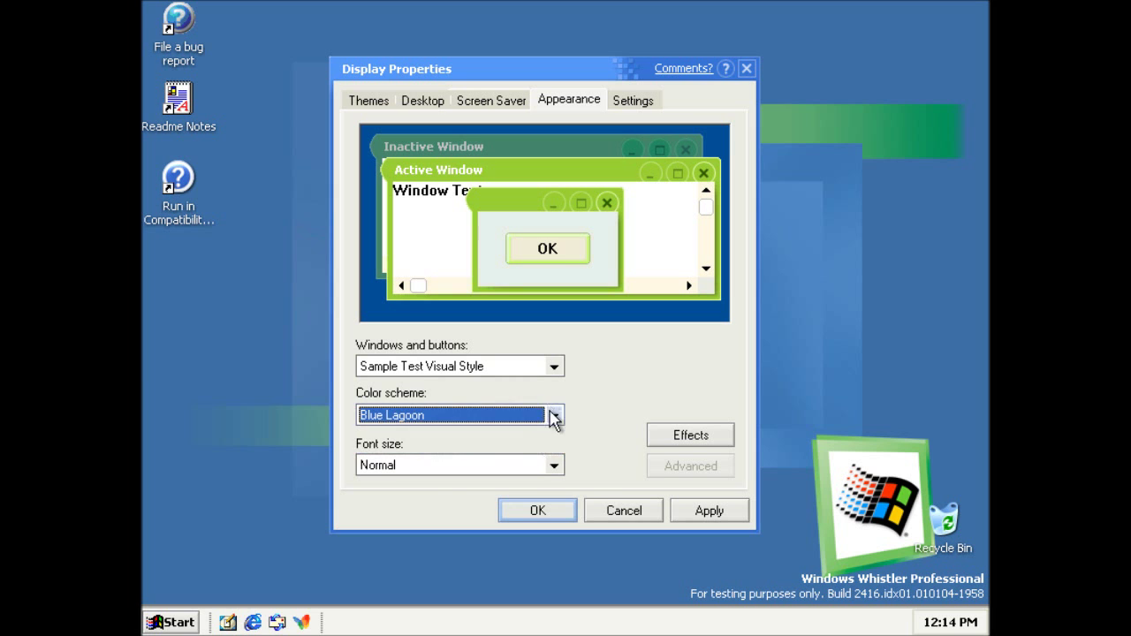
left_click(708, 513)
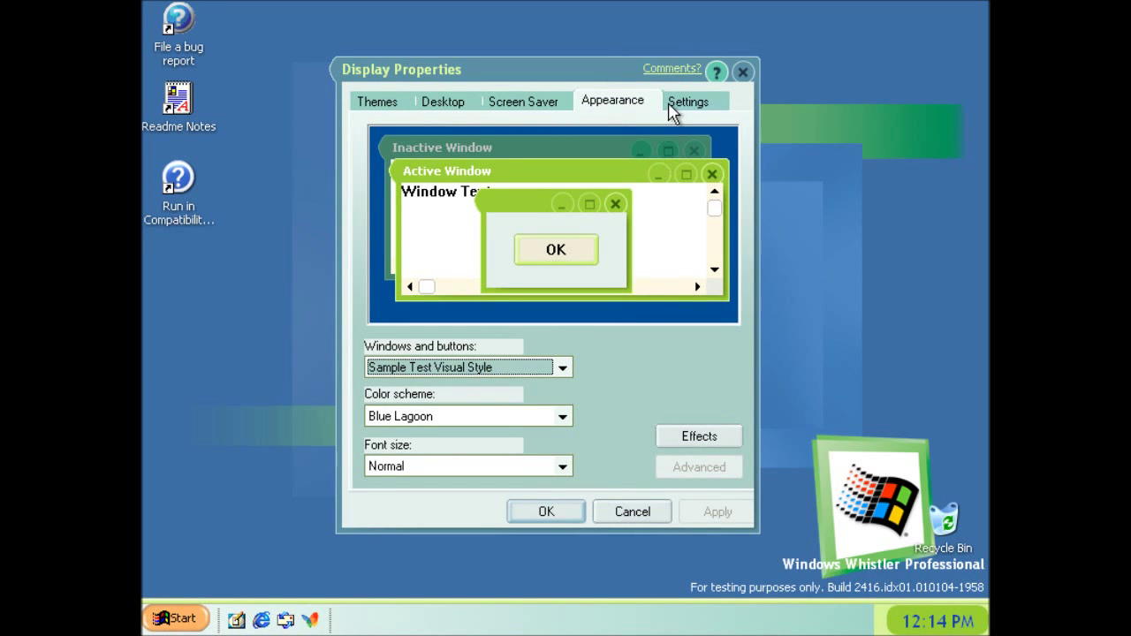
left_click(673, 106)
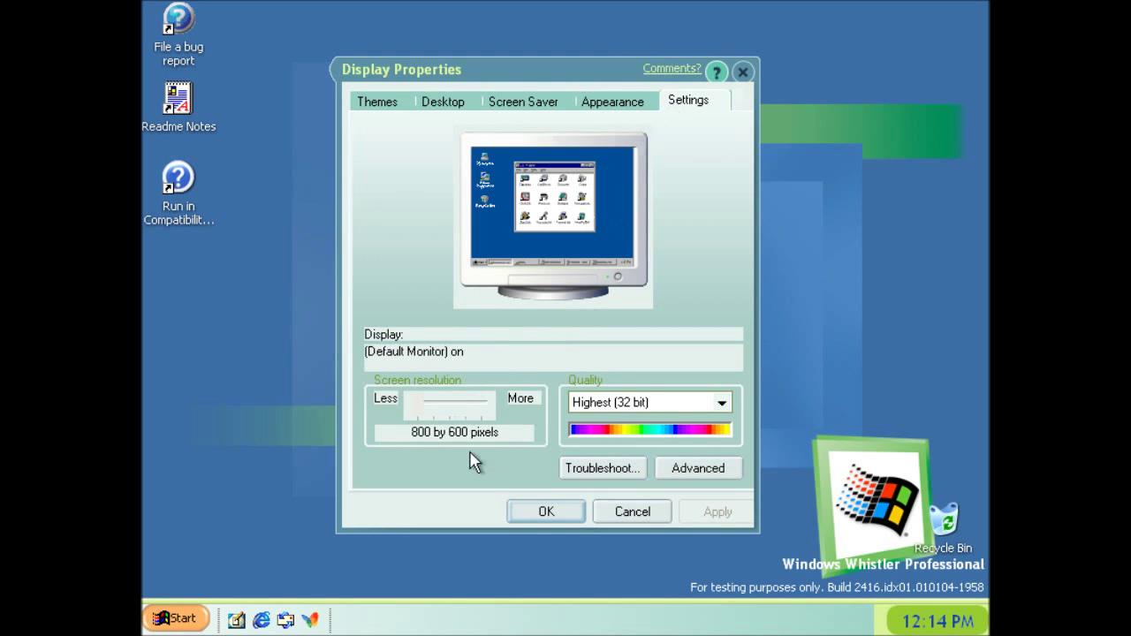
left_click(539, 512)
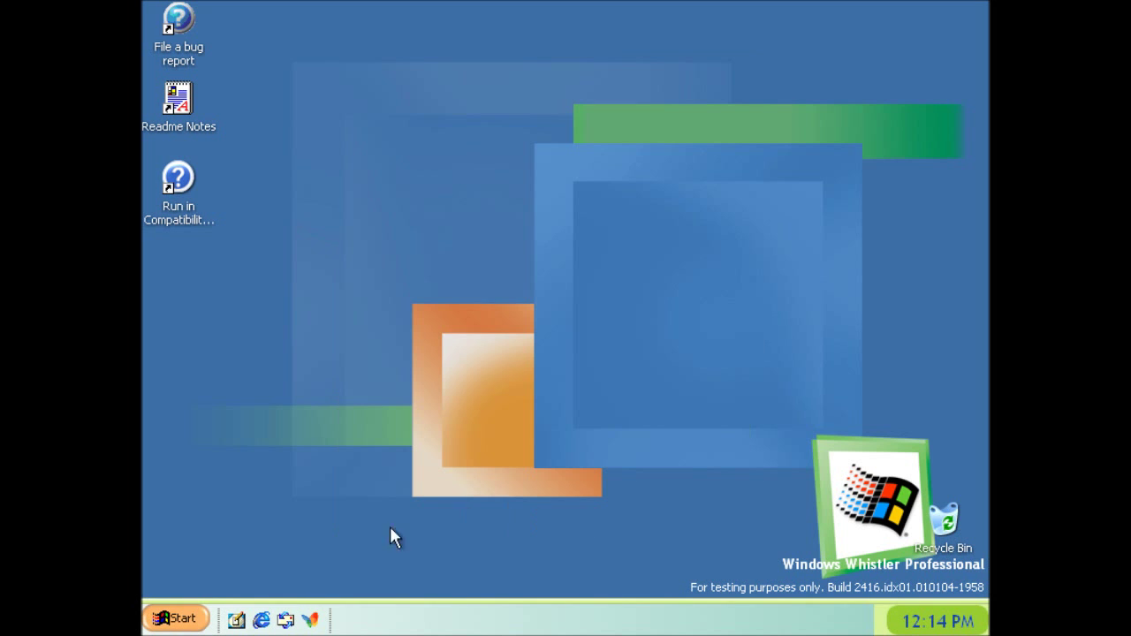
Step: Open Help and Support, look over its home page of help topics and support tasks, and close it
left_click(171, 621)
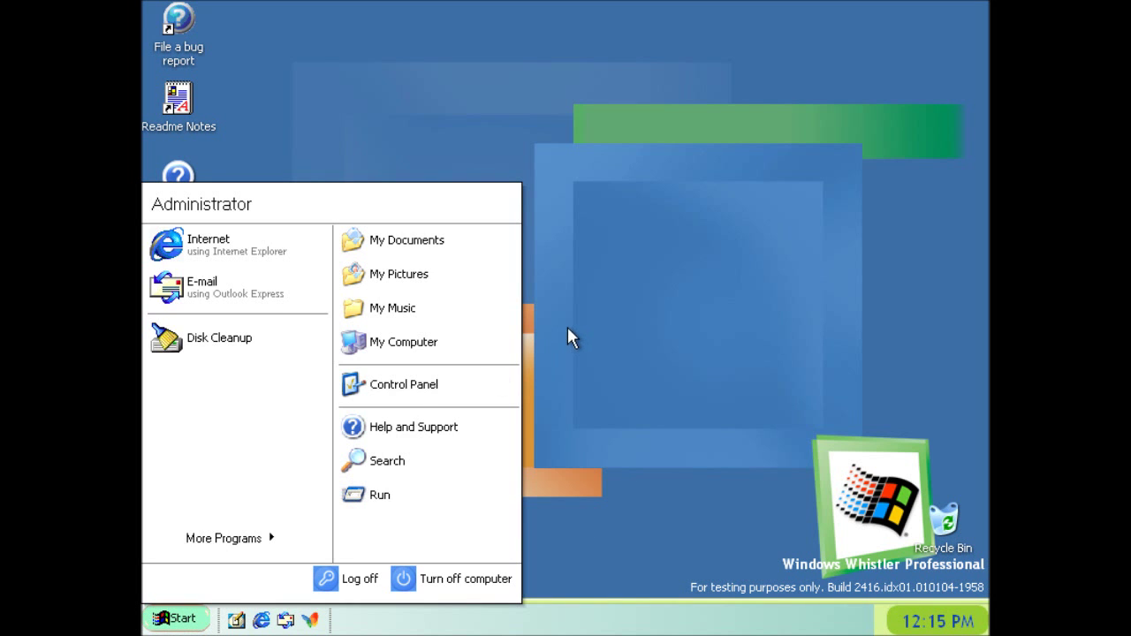
left_click(406, 433)
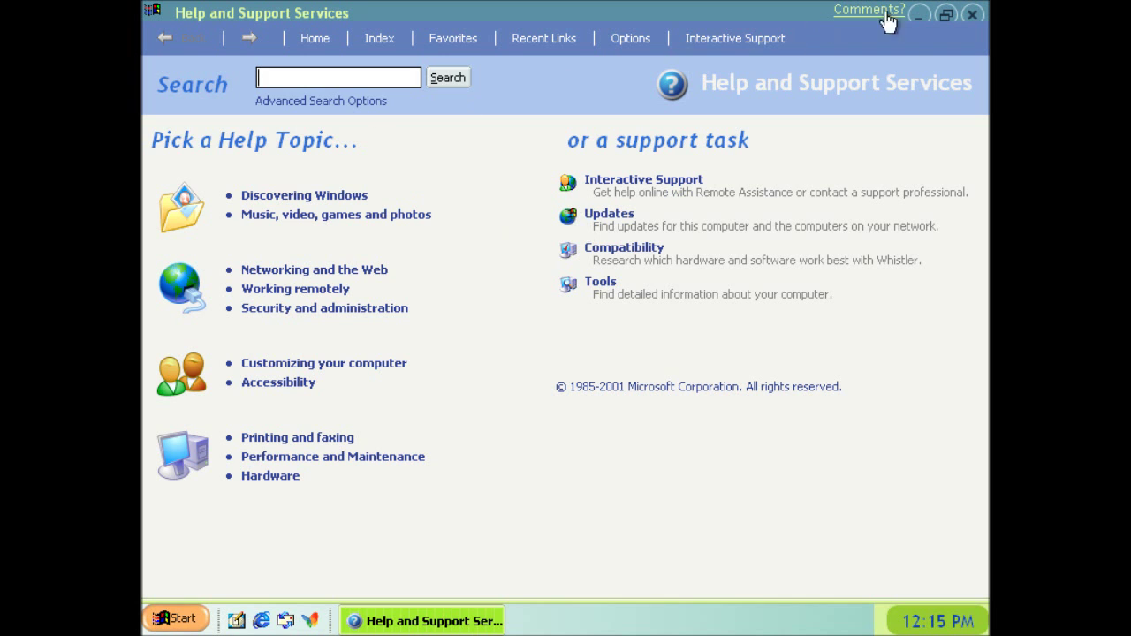
left_click(972, 16)
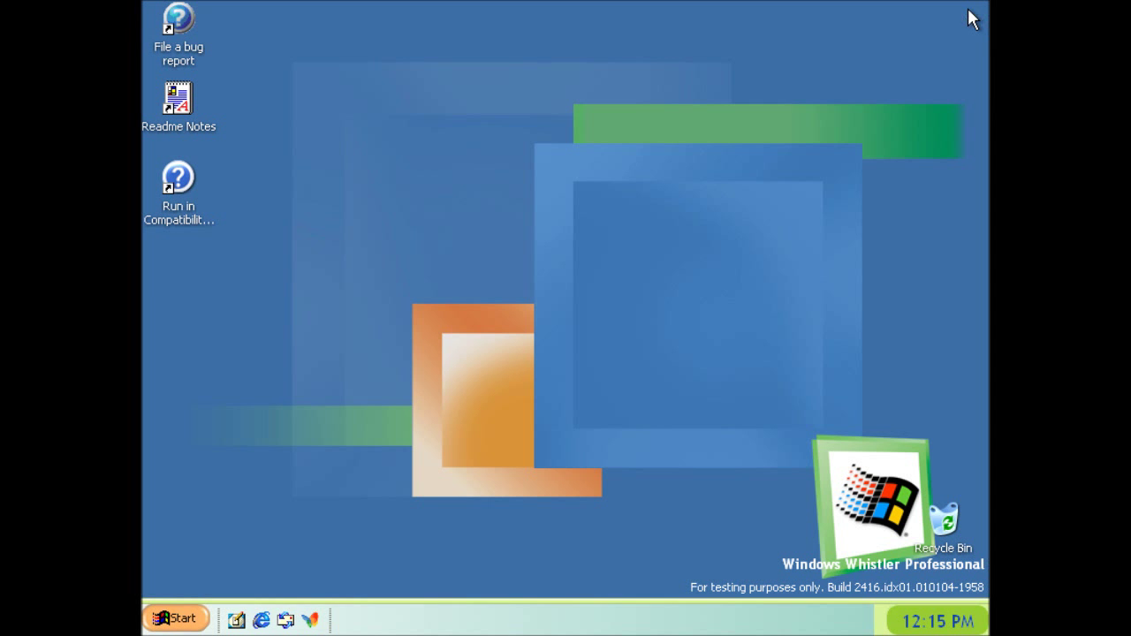
Step: Run winver to check the Windows version and build, and close the About Windows dialog
left_click(170, 621)
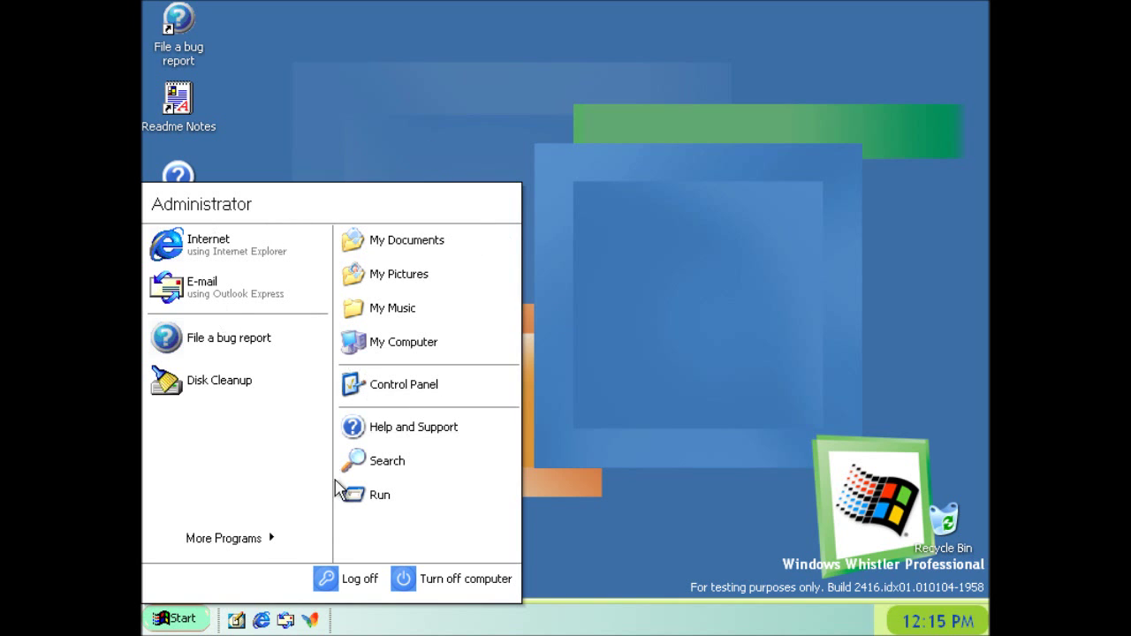
left_click(377, 496)
type("winver")
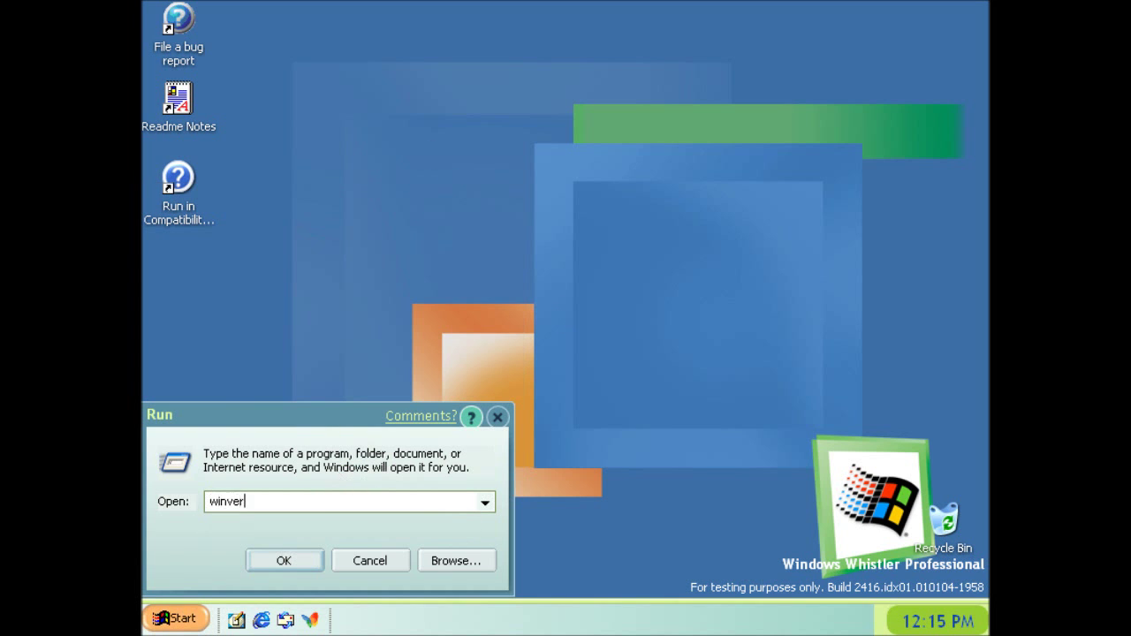
key("Return")
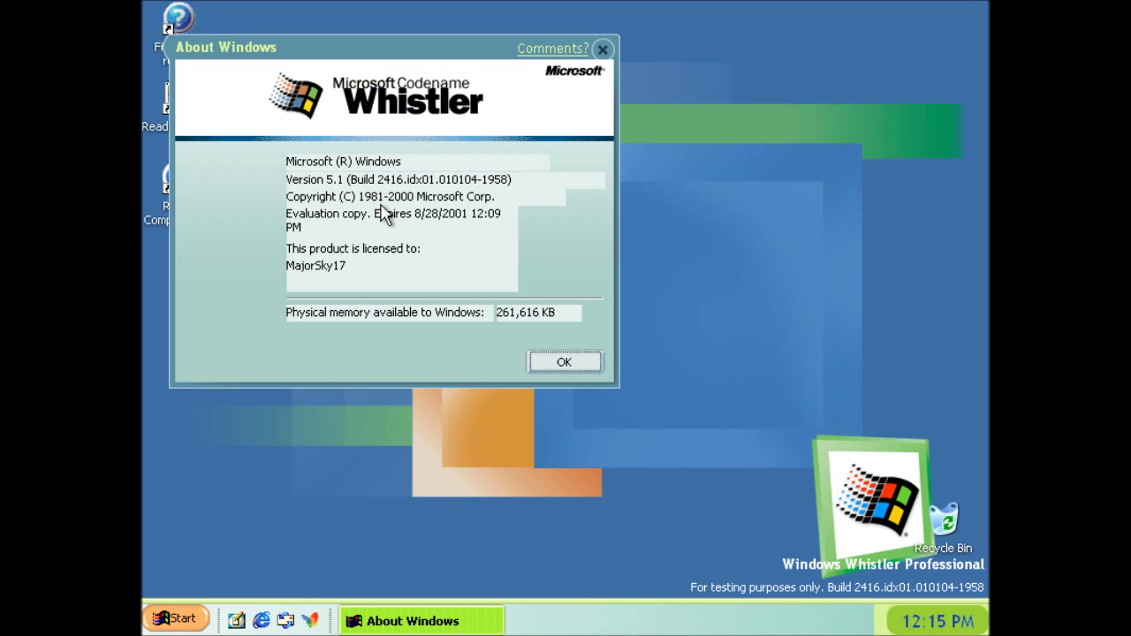
left_click(564, 364)
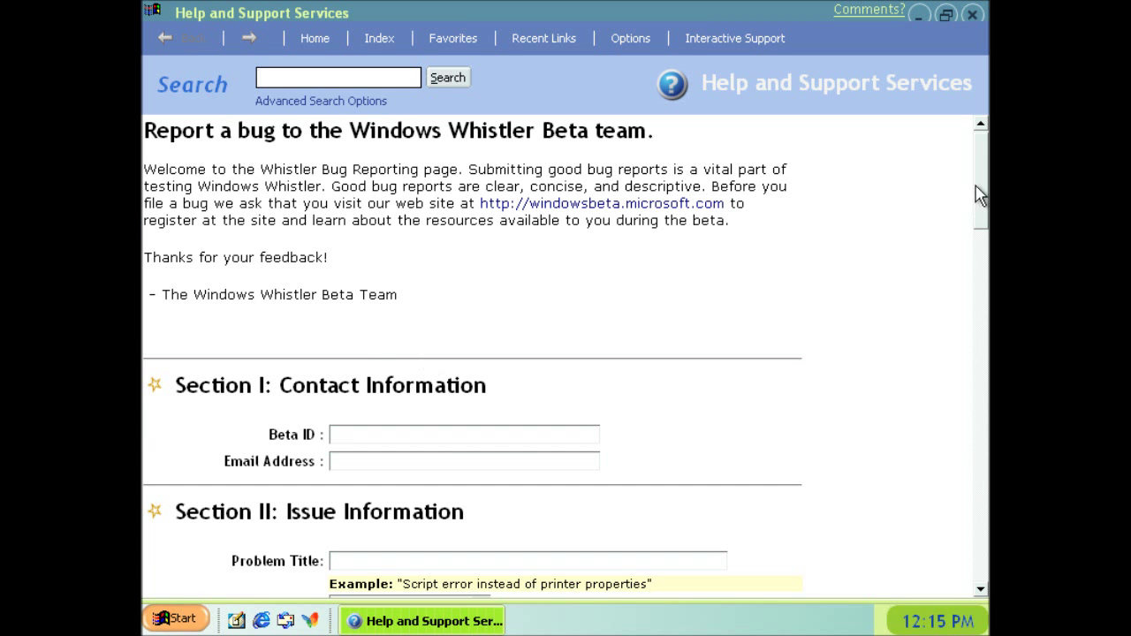
Step: Look through the Whistler beta bug report form and close its window
left_click_drag(979, 194, 976, 261)
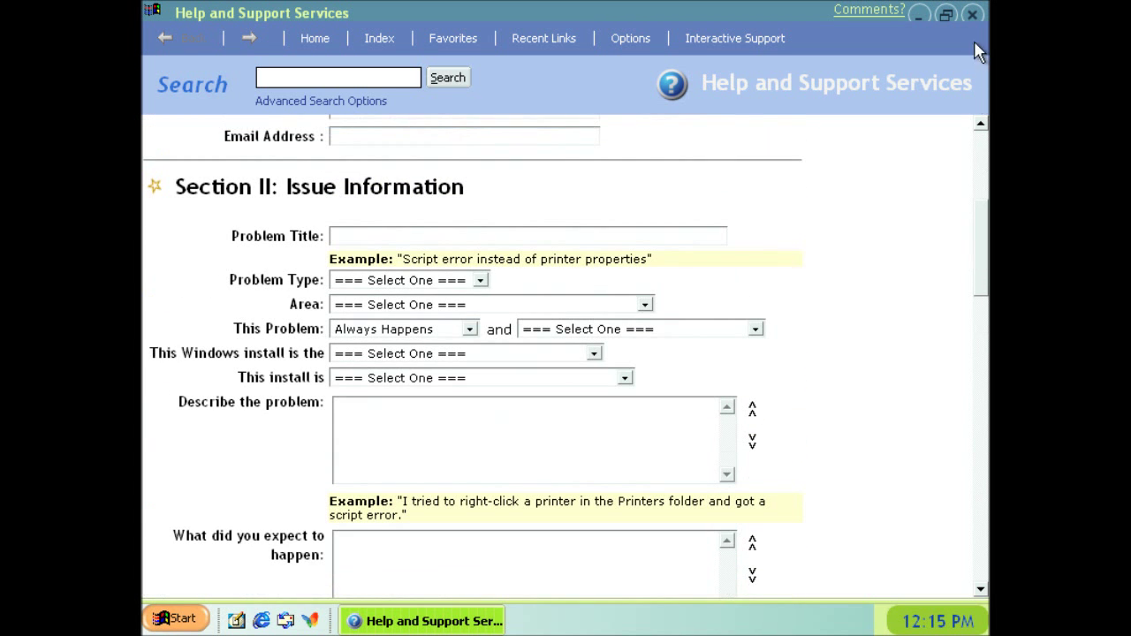
left_click(971, 15)
Step: Customize the desktop items to show the My Documents, My Computer and My Network Places icons
right_click(407, 259)
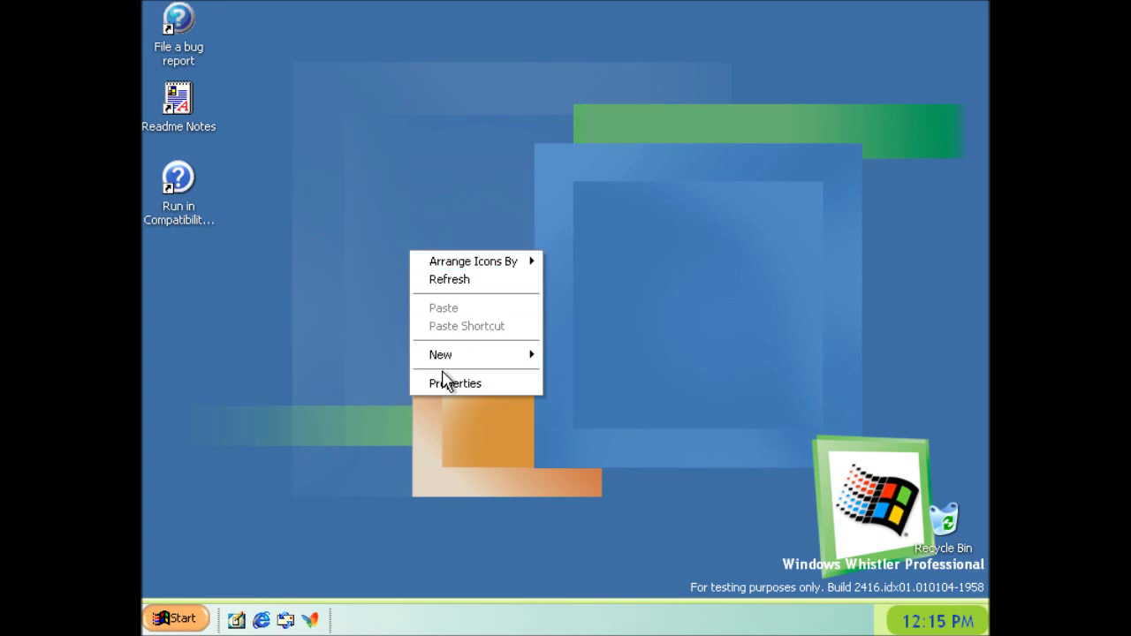
left_click(441, 381)
left_click(369, 157)
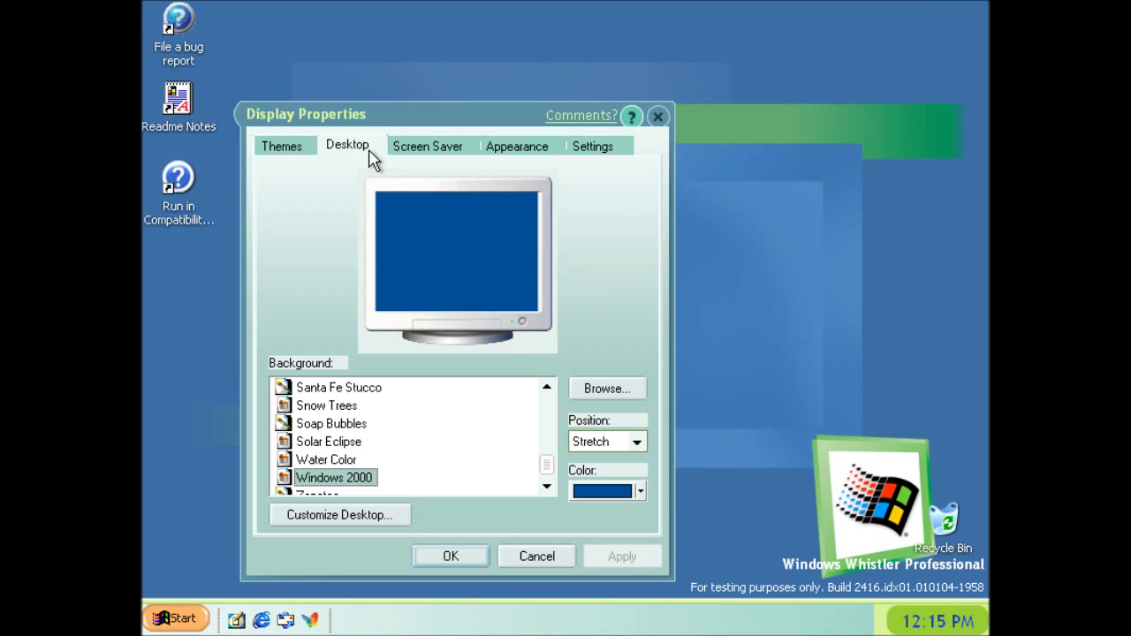
left_click(324, 511)
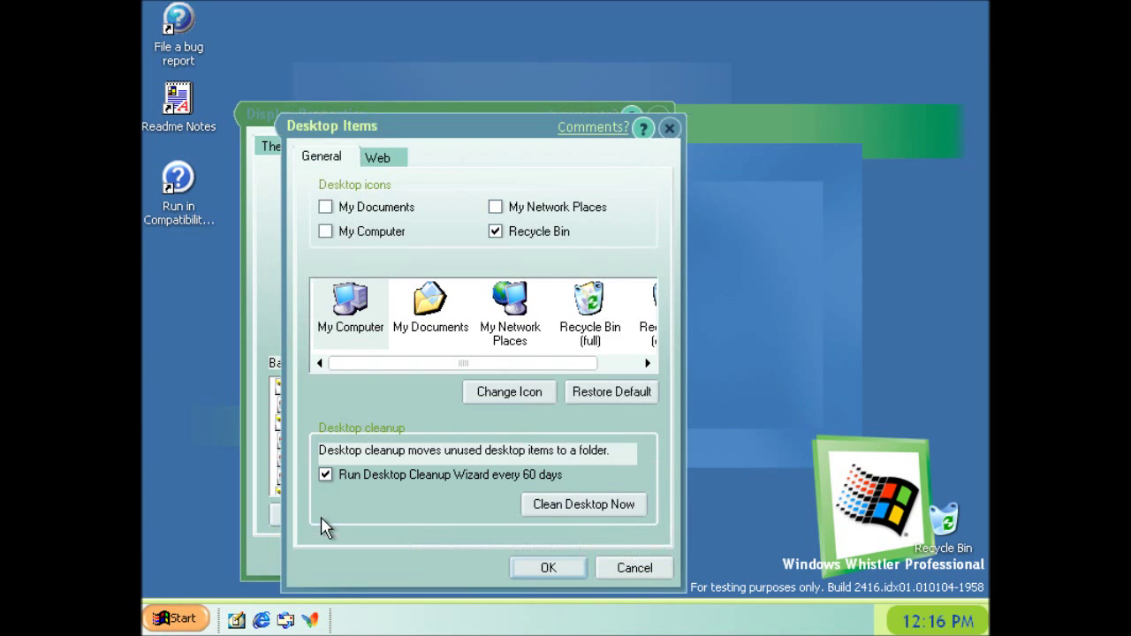
left_click(359, 212)
left_click(347, 231)
left_click(512, 205)
left_click(544, 570)
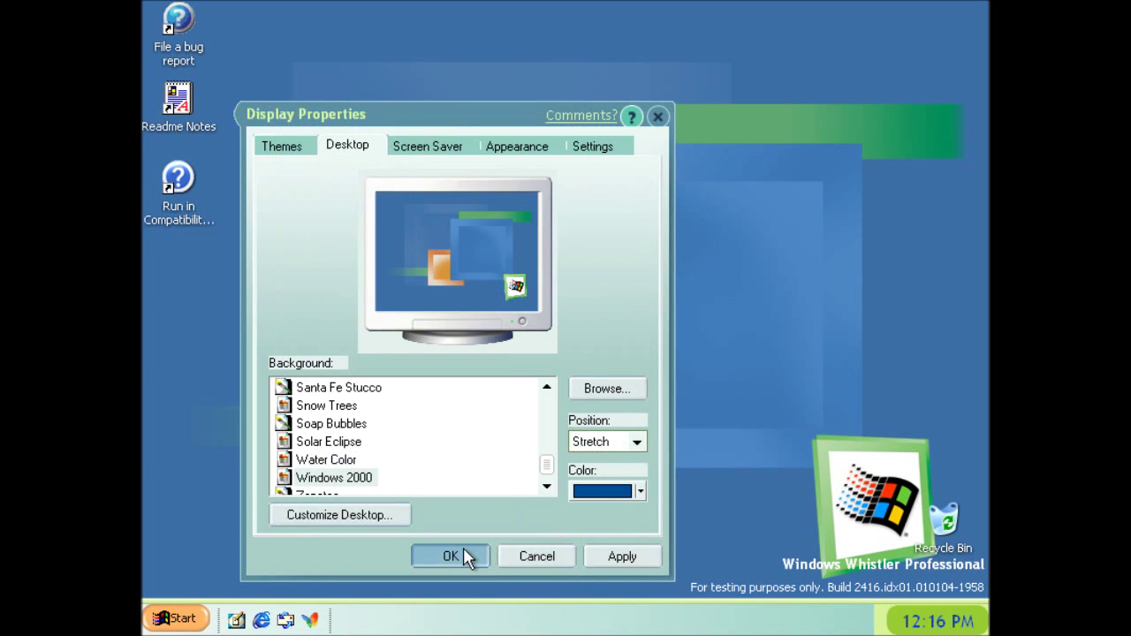
left_click(462, 552)
Step: Open My Computer, browse the Local Disk (C:), My Documents and My Pictures folders, and close the window
double_click(177, 99)
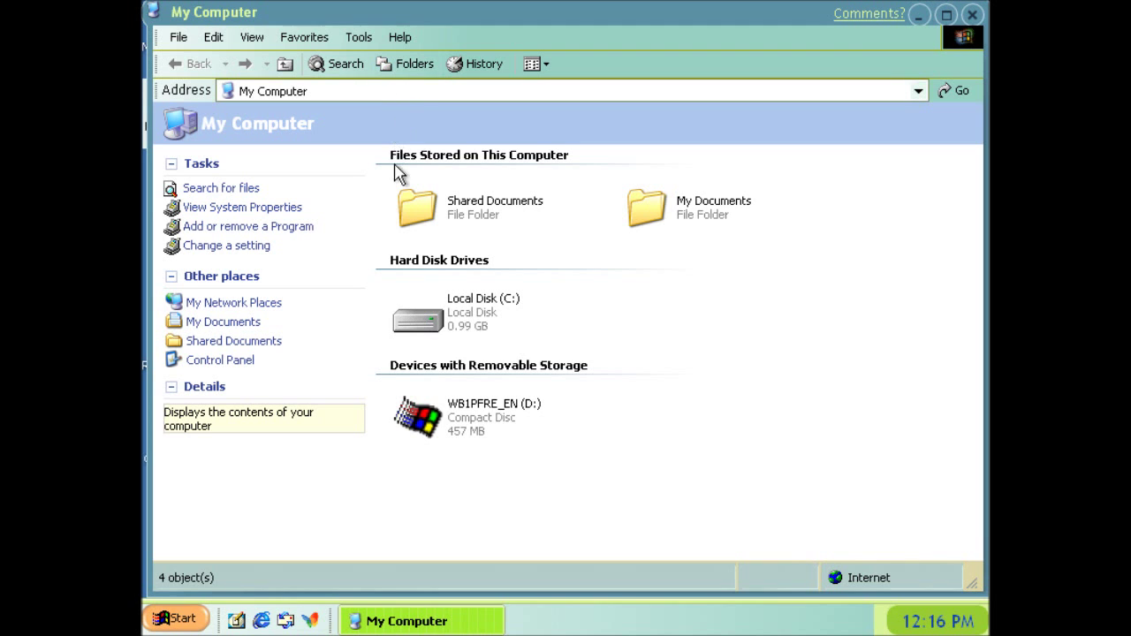
double_click(431, 329)
left_click(284, 66)
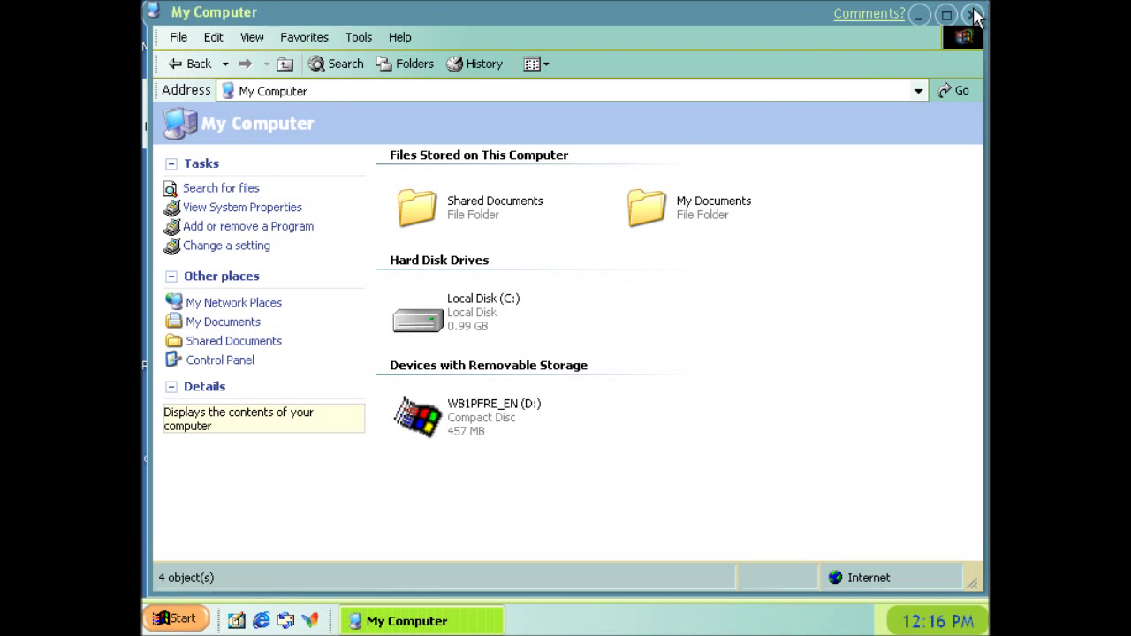
double_click(681, 223)
double_click(679, 197)
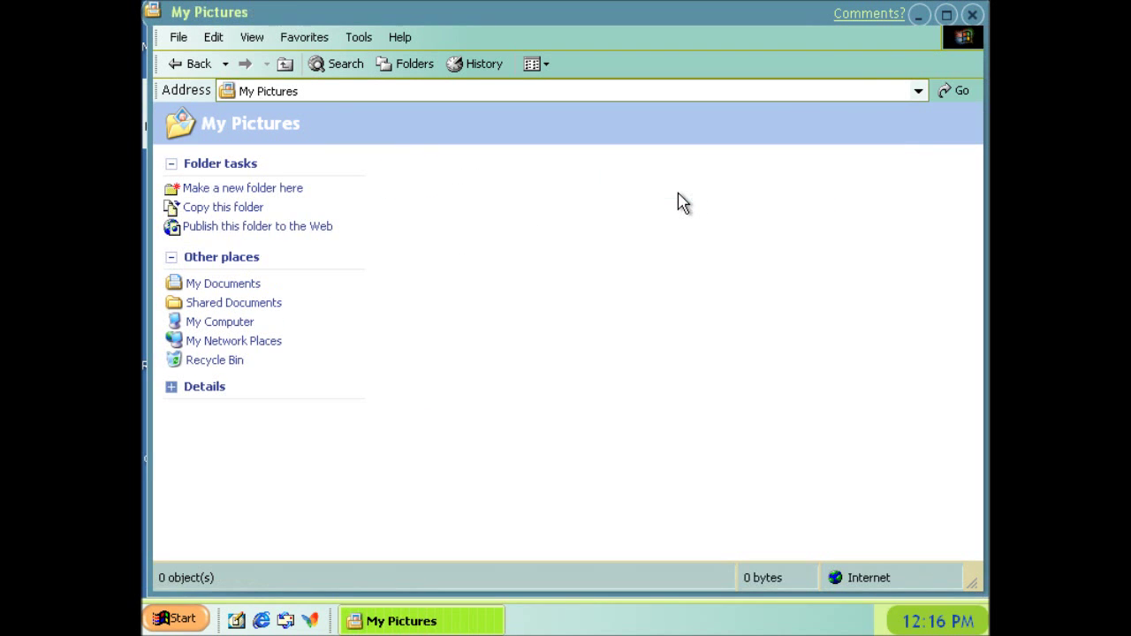
left_click(971, 14)
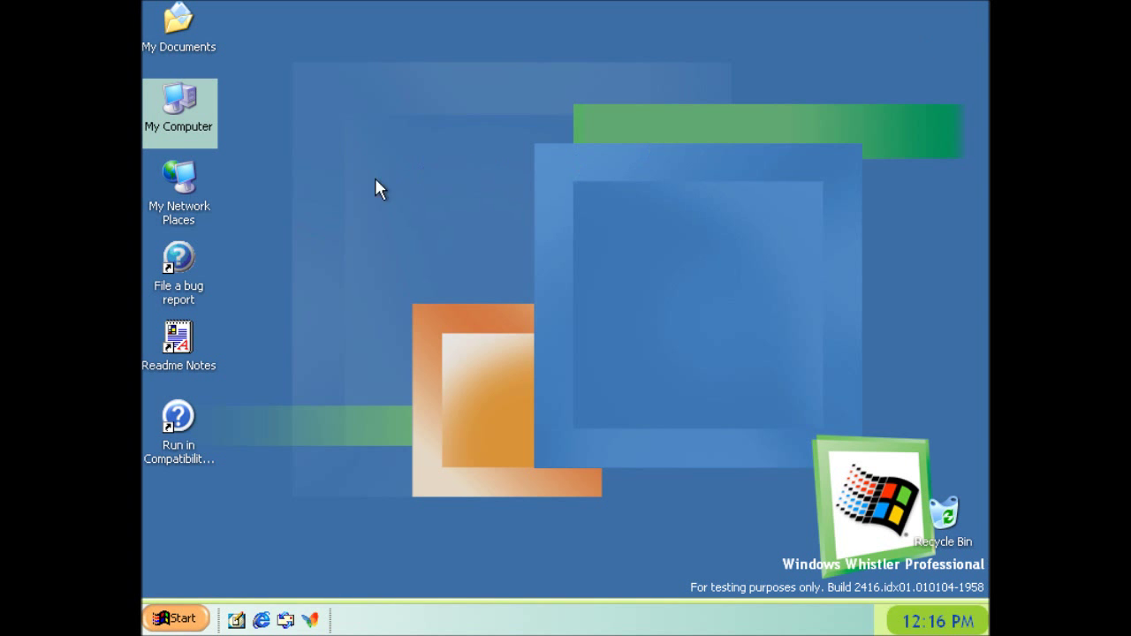
Step: Open the Readme Notes from the desktop, maximize the document, skim the Beta 1 release notes and close them
left_click(166, 341)
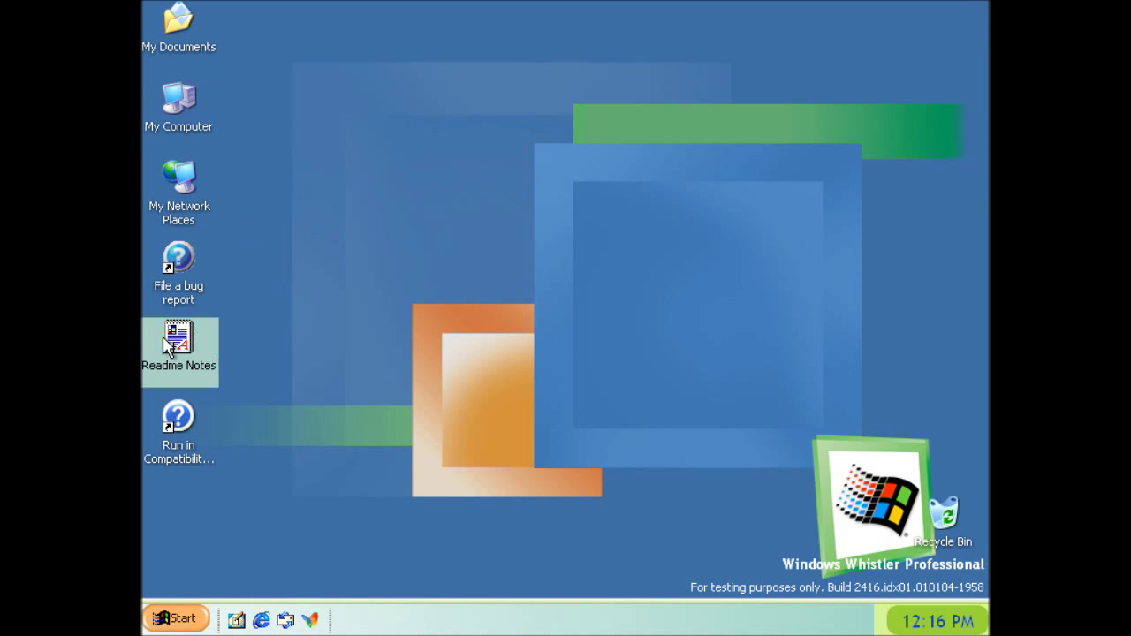
double_click(198, 347)
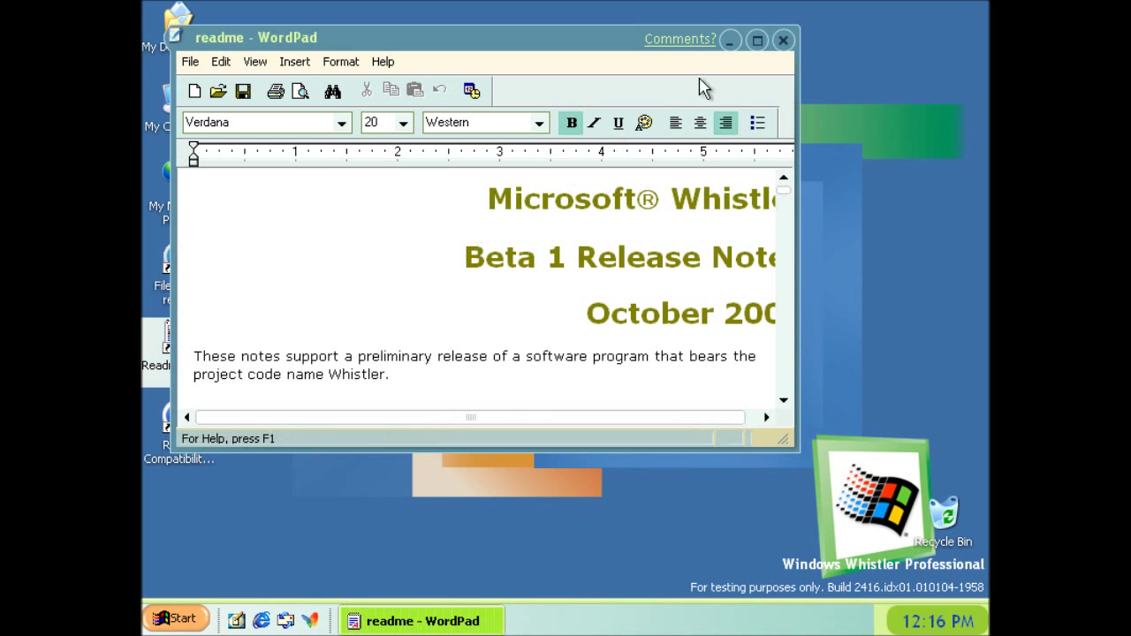
left_click(760, 39)
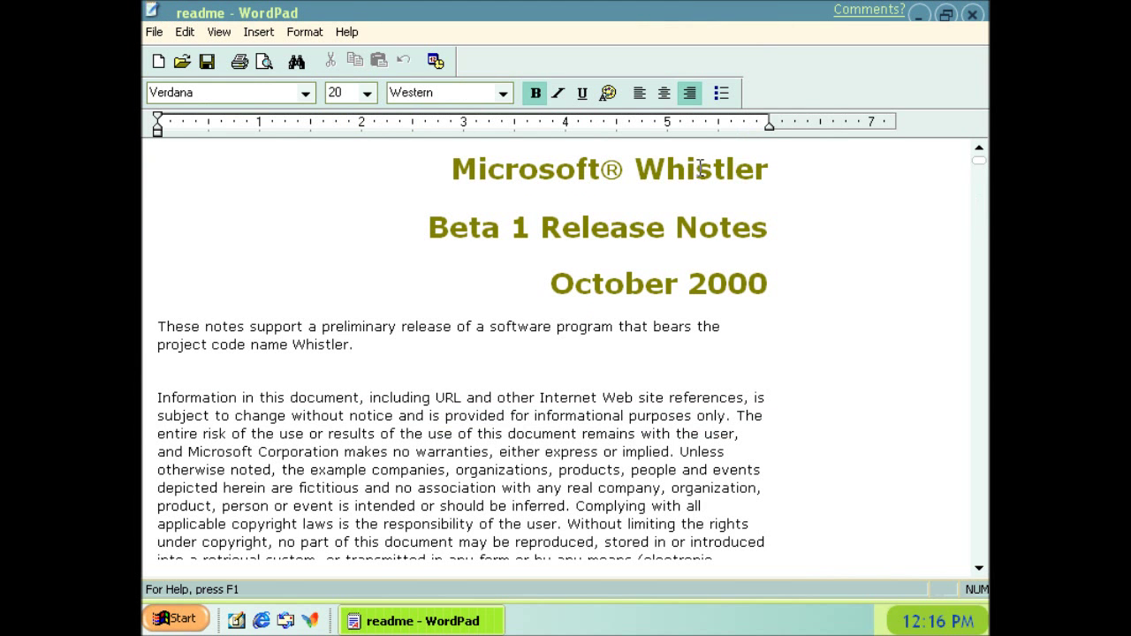
scroll(671, 190, "down", 7)
scroll(642, 211, "up", 7)
left_click(972, 15)
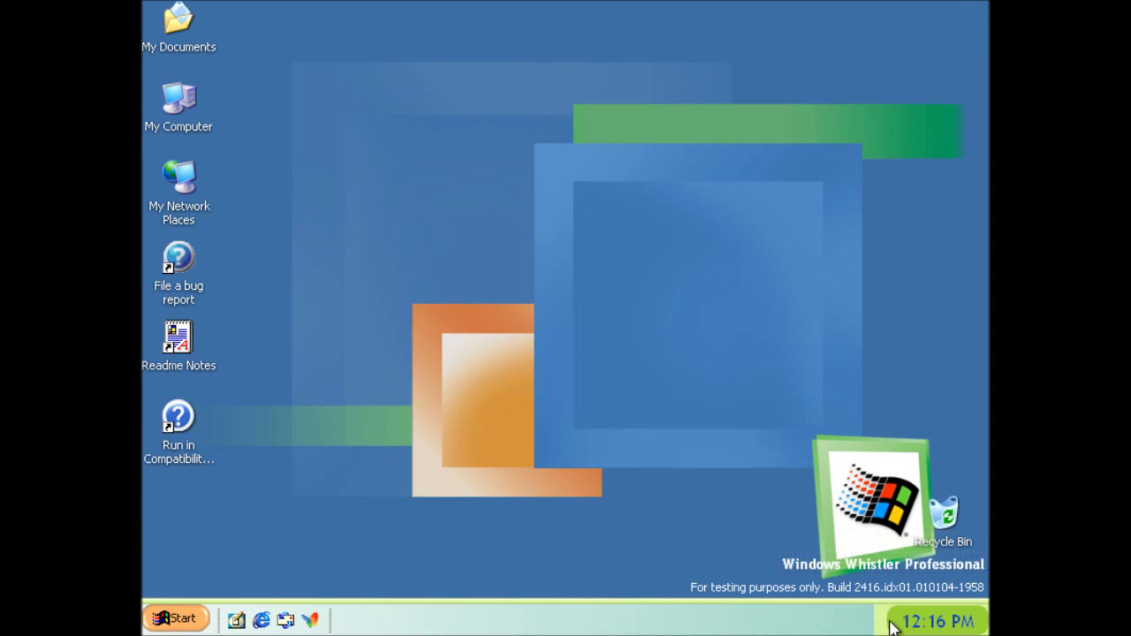
Step: Open the Control Panel
mouse_move(917, 625)
left_click(181, 618)
left_click(385, 390)
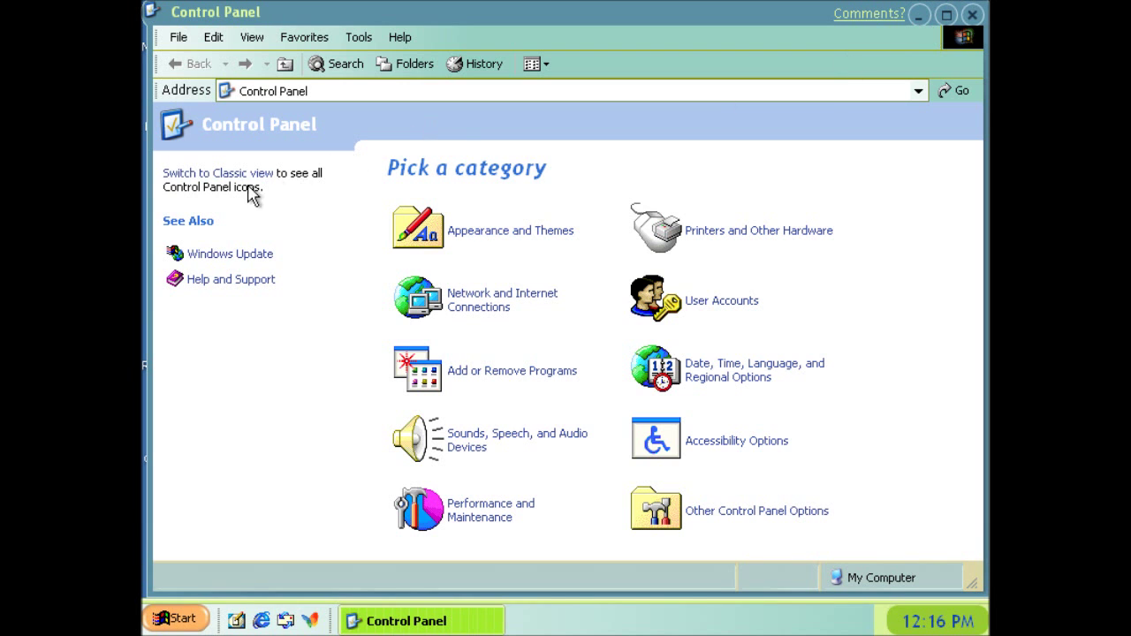
Step: Switch the Control Panel to Classic view and check the available sound schemes in Sounds and Audio Devices, cancelling without changes
left_click(253, 175)
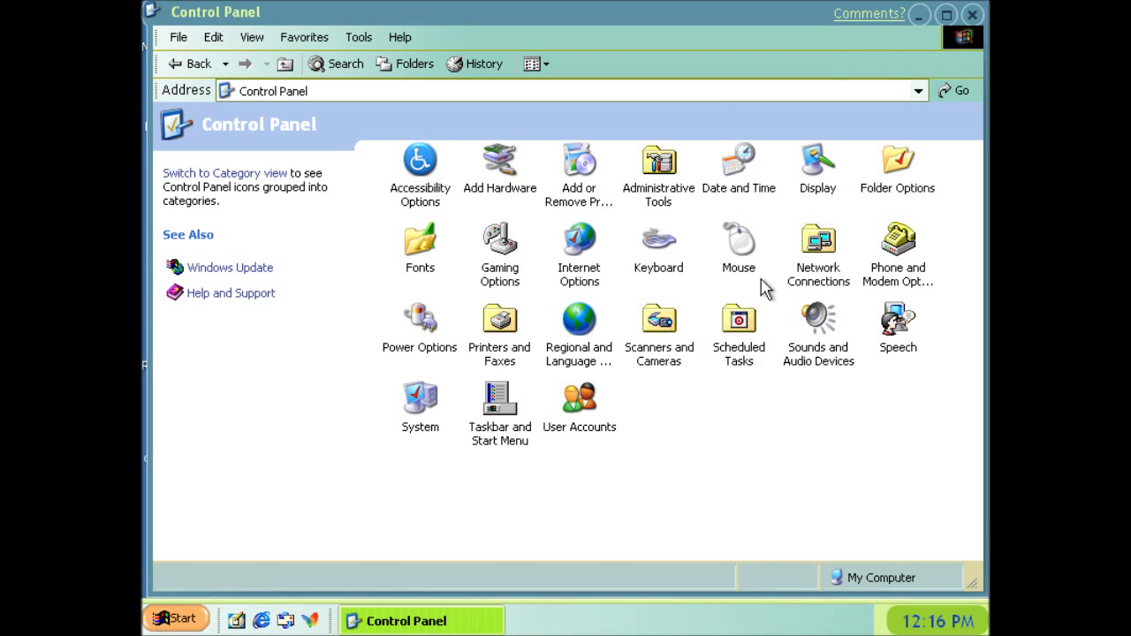
double_click(811, 322)
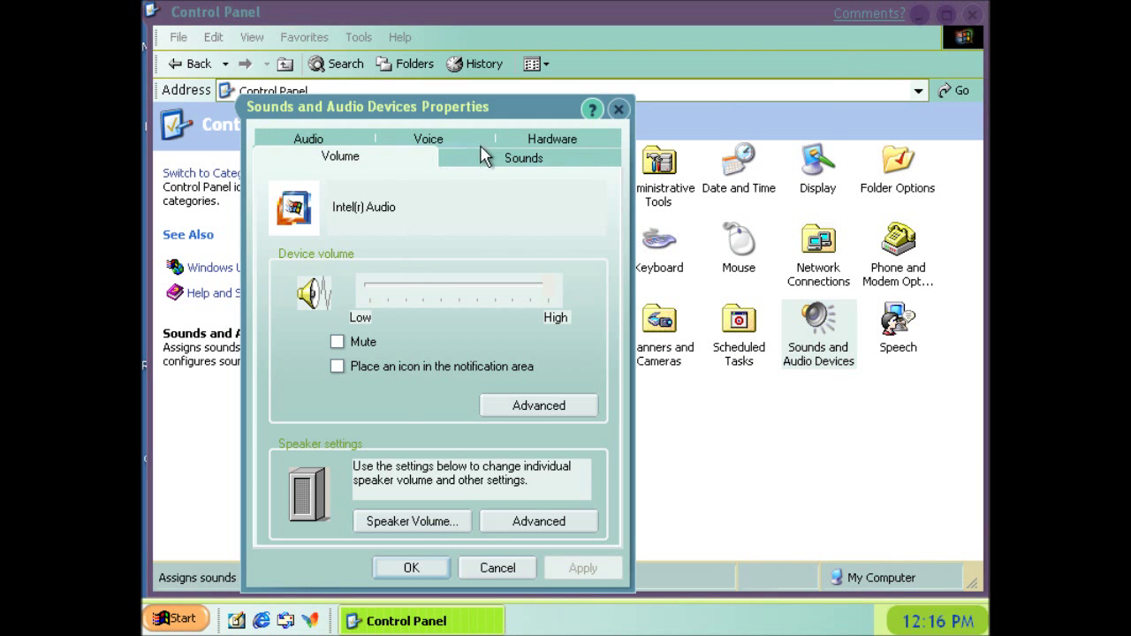
left_click(483, 147)
left_click(489, 152)
left_click(423, 263)
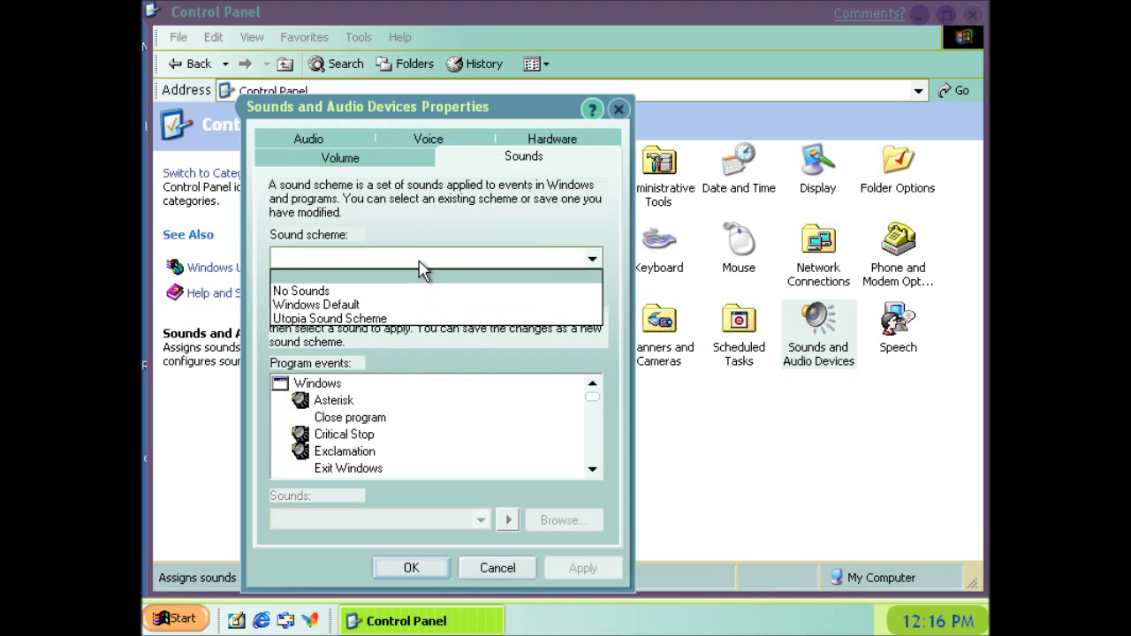
left_click(418, 265)
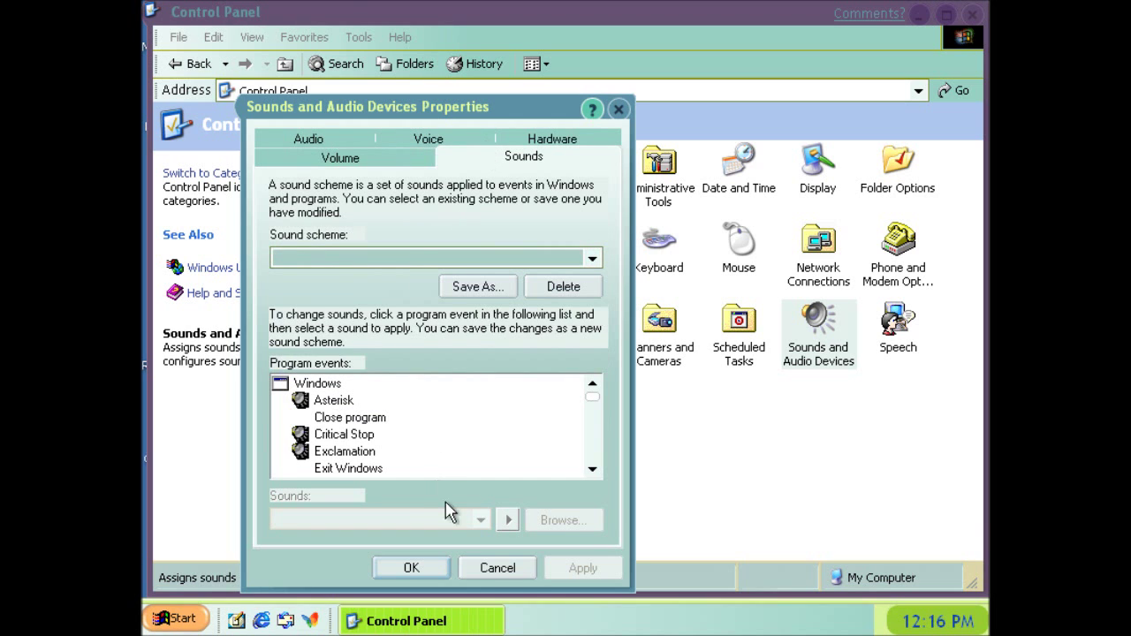
left_click(487, 570)
left_click(643, 525)
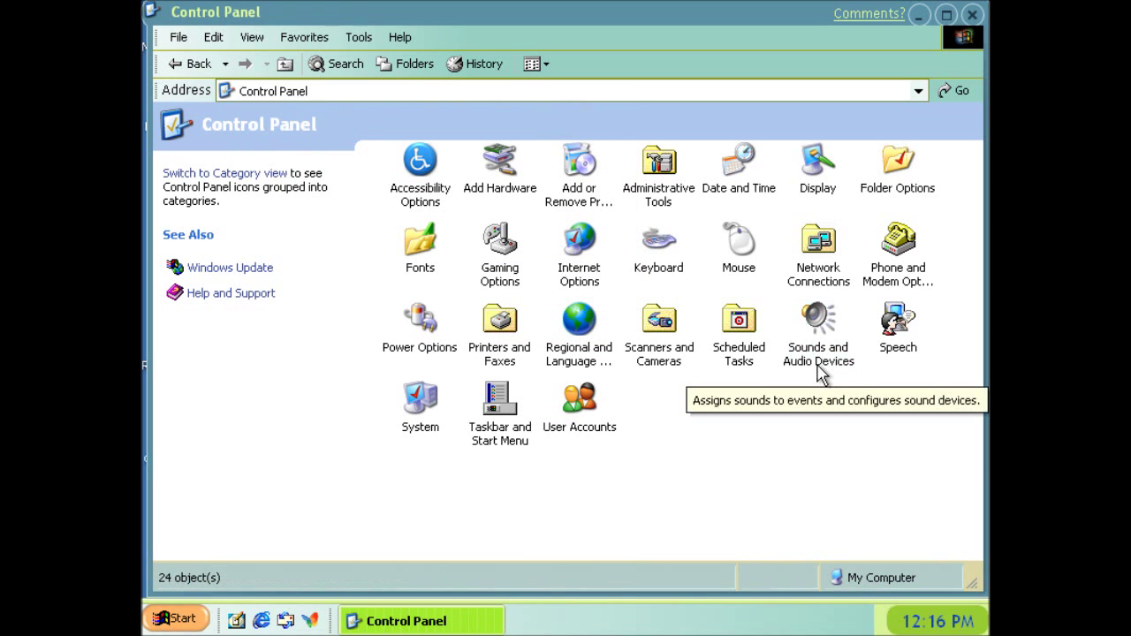
Step: Open the Mouse properties, look through the available pointer schemes and close the dialog without changing the scheme
left_click(735, 269)
double_click(737, 267)
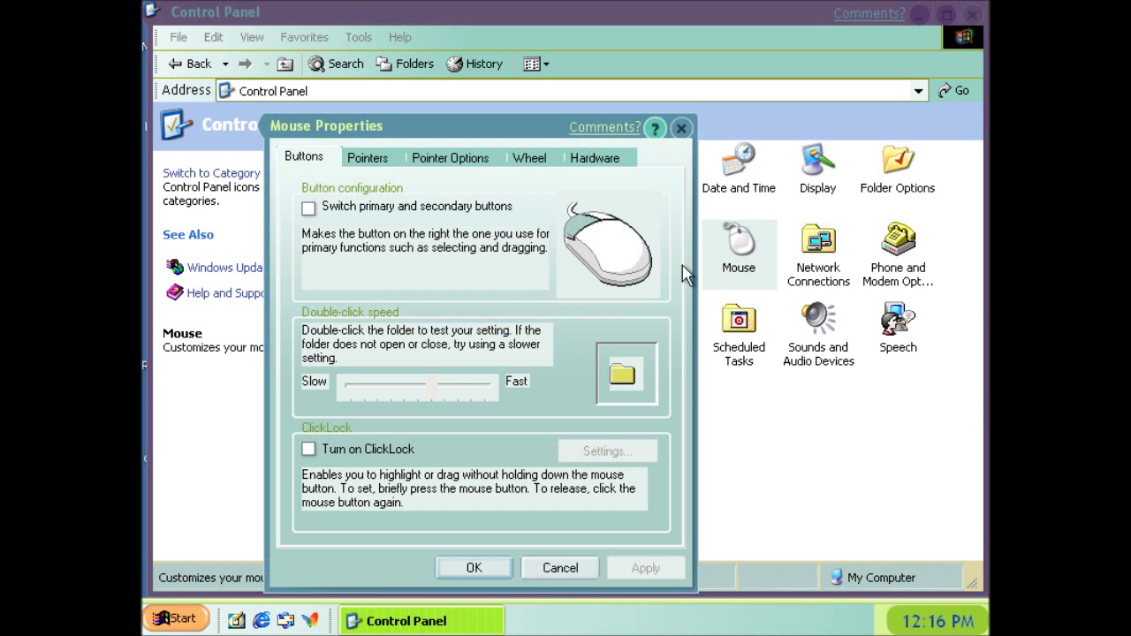
left_click(362, 156)
left_click(364, 219)
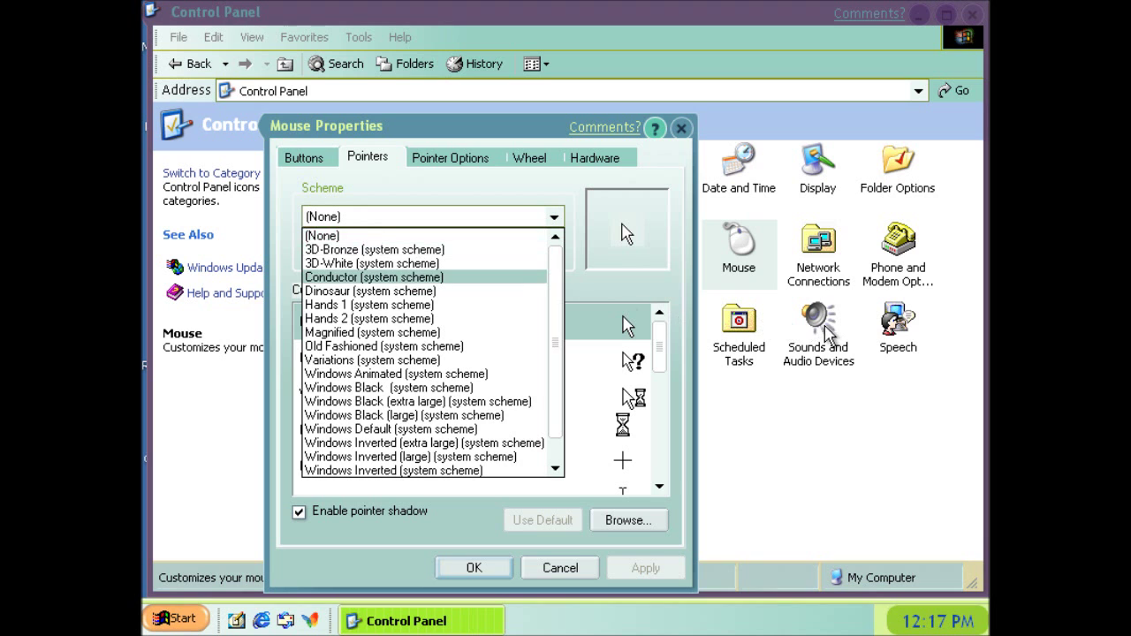
left_click(681, 134)
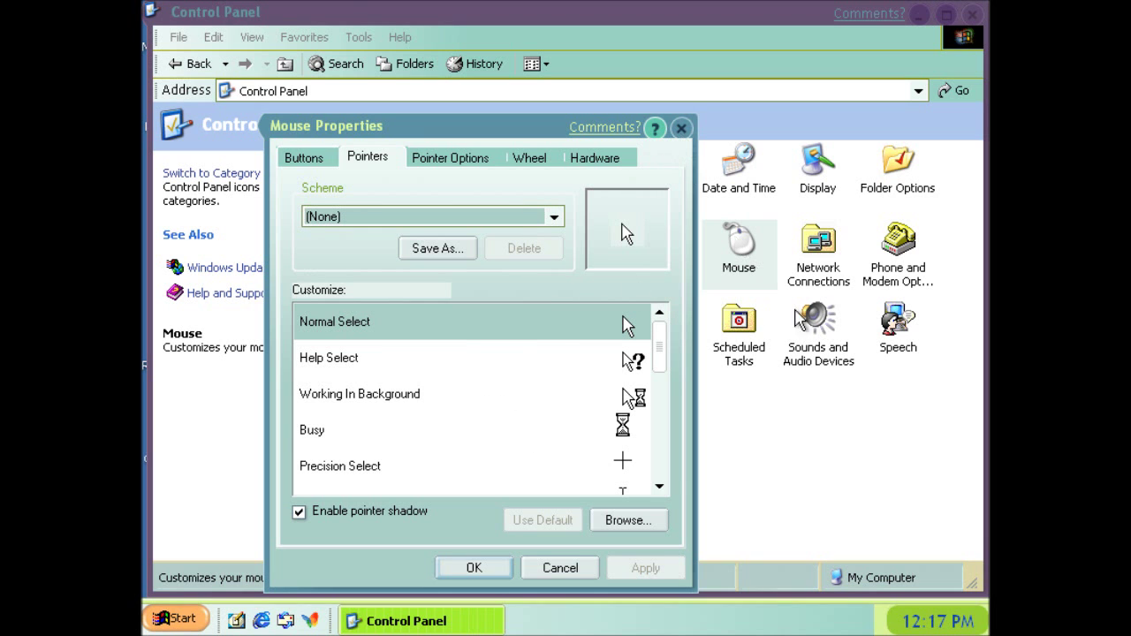
left_click(681, 128)
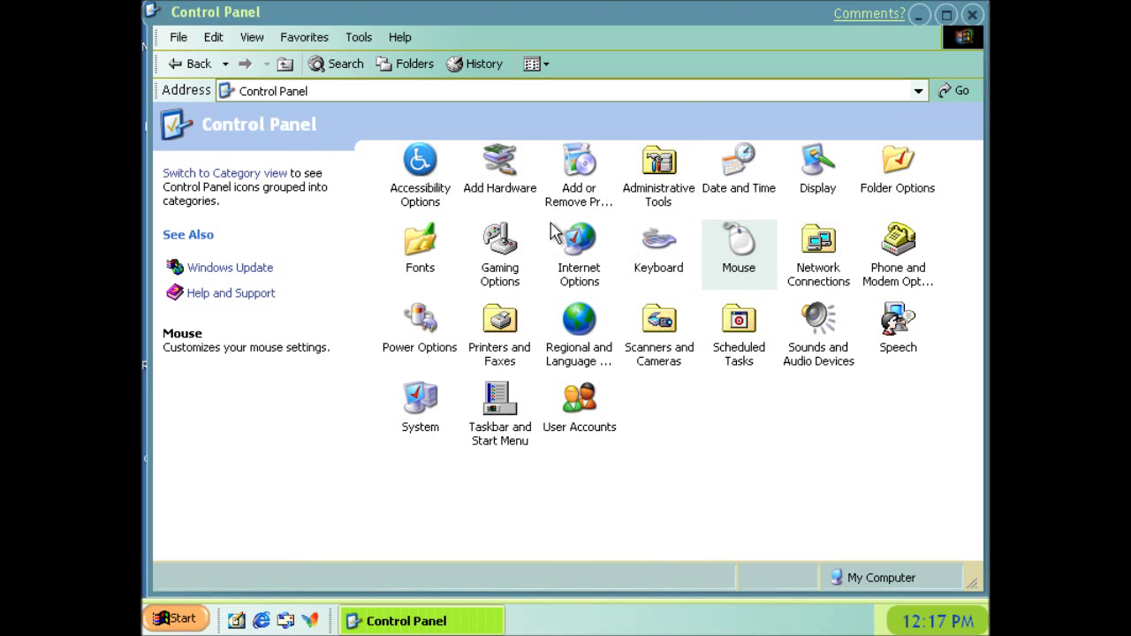
Step: Browse the Windows components in Add or Remove Programs, including Accessories and Utilities, cancel the wizard and close the Control Panel
left_click(577, 206)
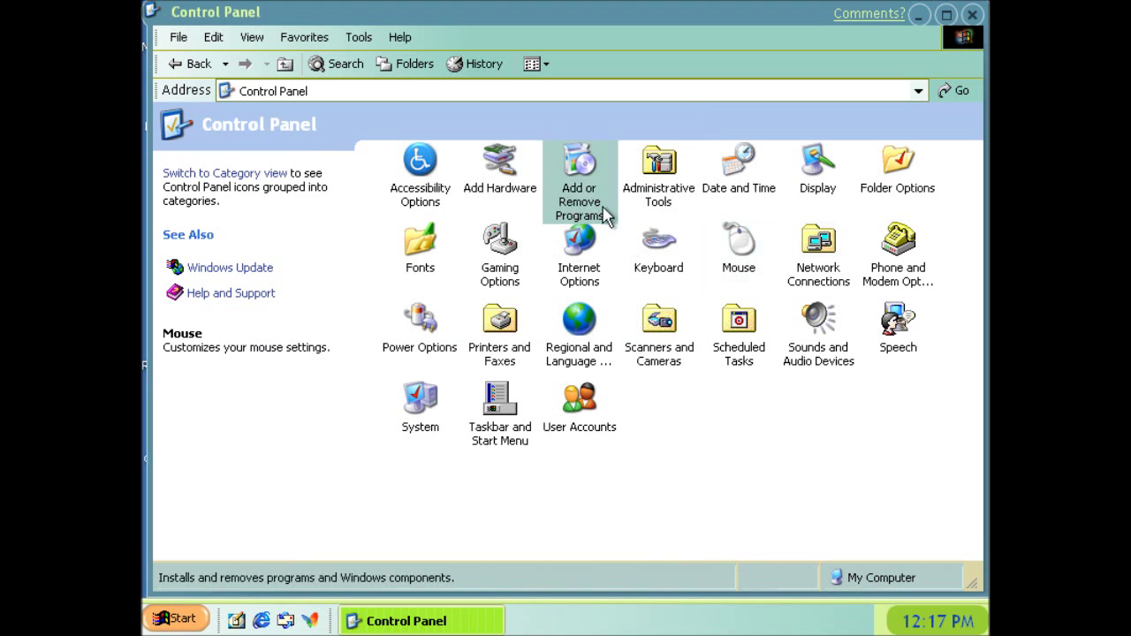
double_click(578, 168)
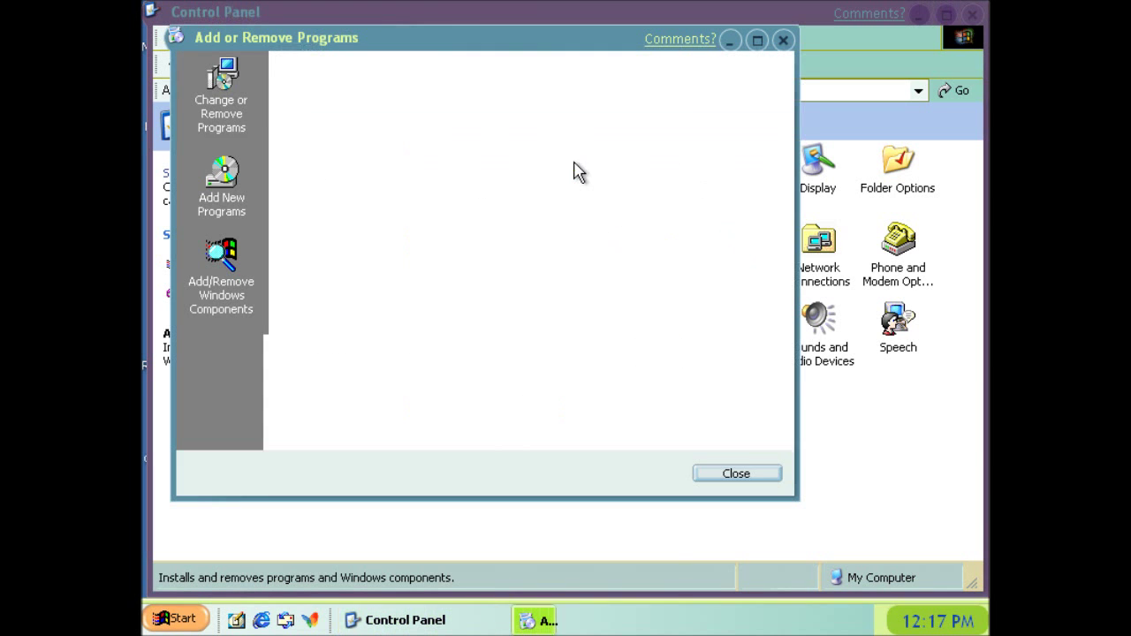
left_click(205, 299)
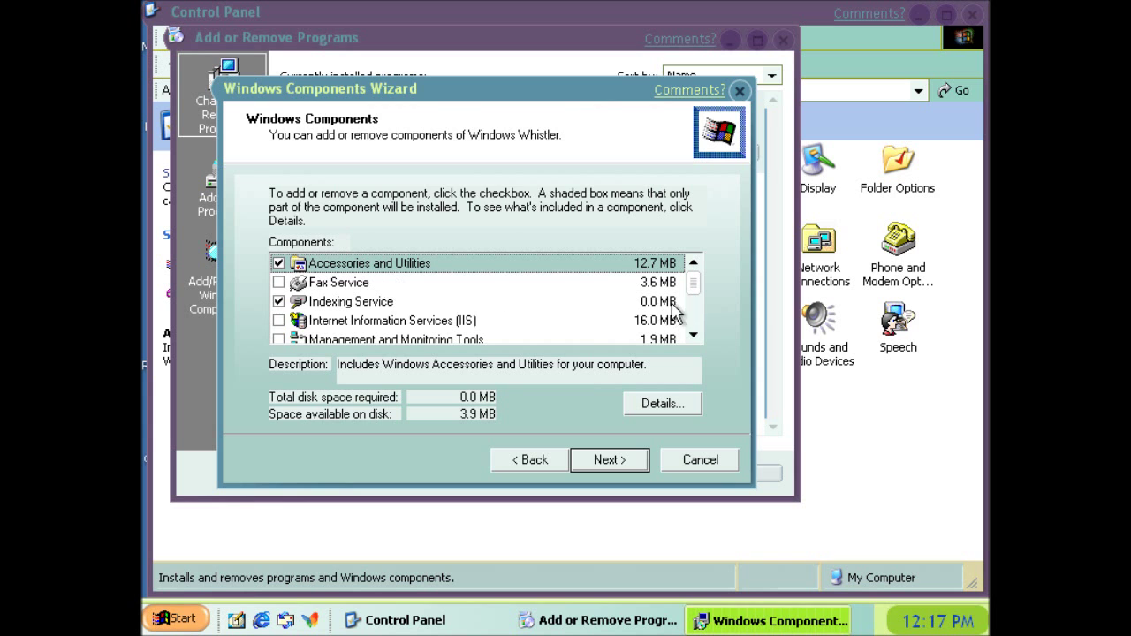
double_click(584, 265)
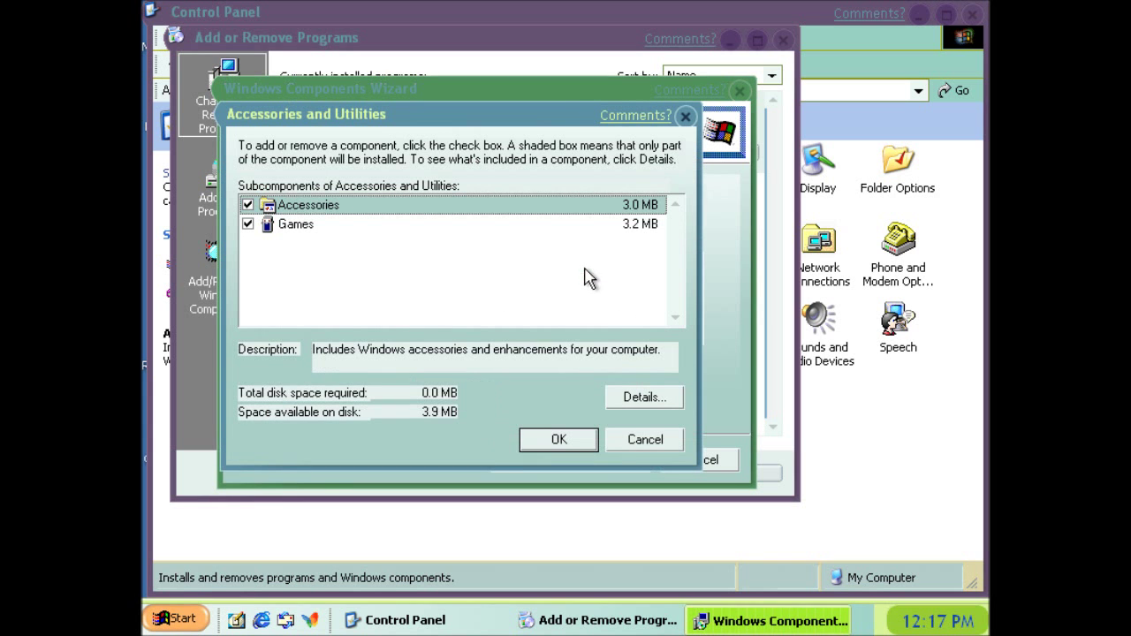
left_click(643, 440)
scroll(690, 337, "down", 2)
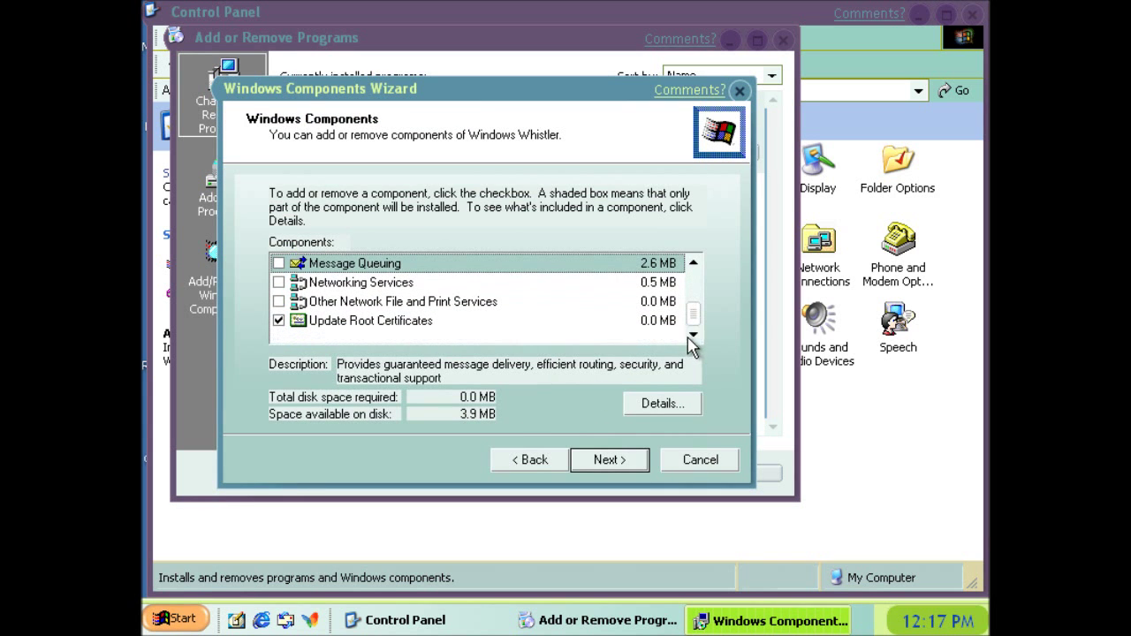
left_click(696, 466)
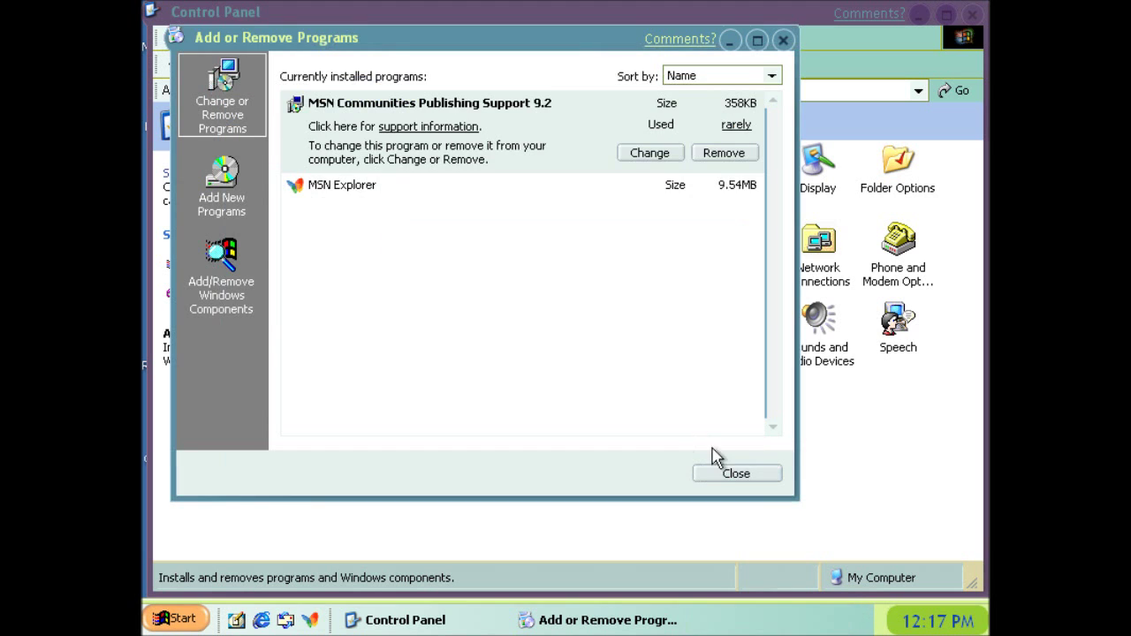
left_click(736, 475)
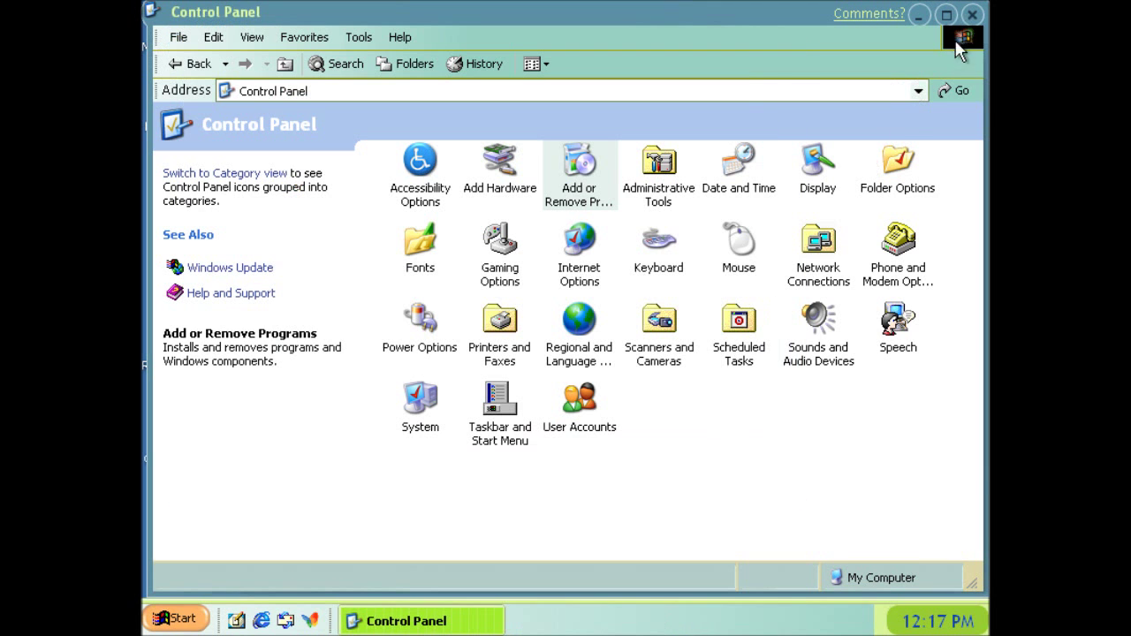
left_click(972, 14)
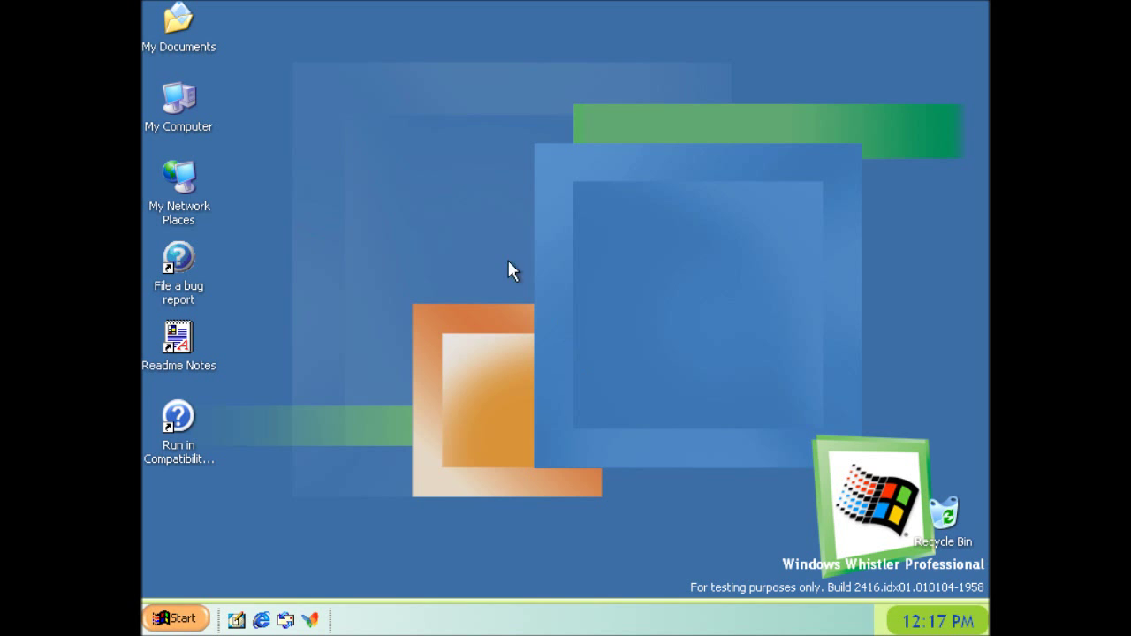
Step: View the contents of My Computer, close it, and open Device Manager from the computer's system properties
double_click(180, 100)
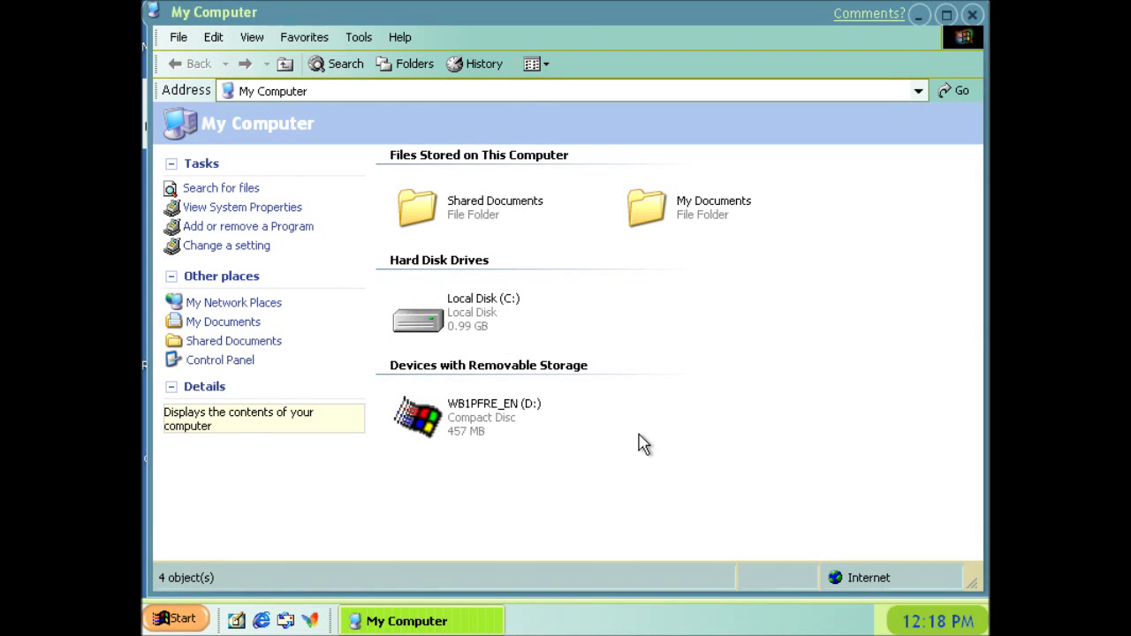
left_click(974, 15)
left_click(177, 618)
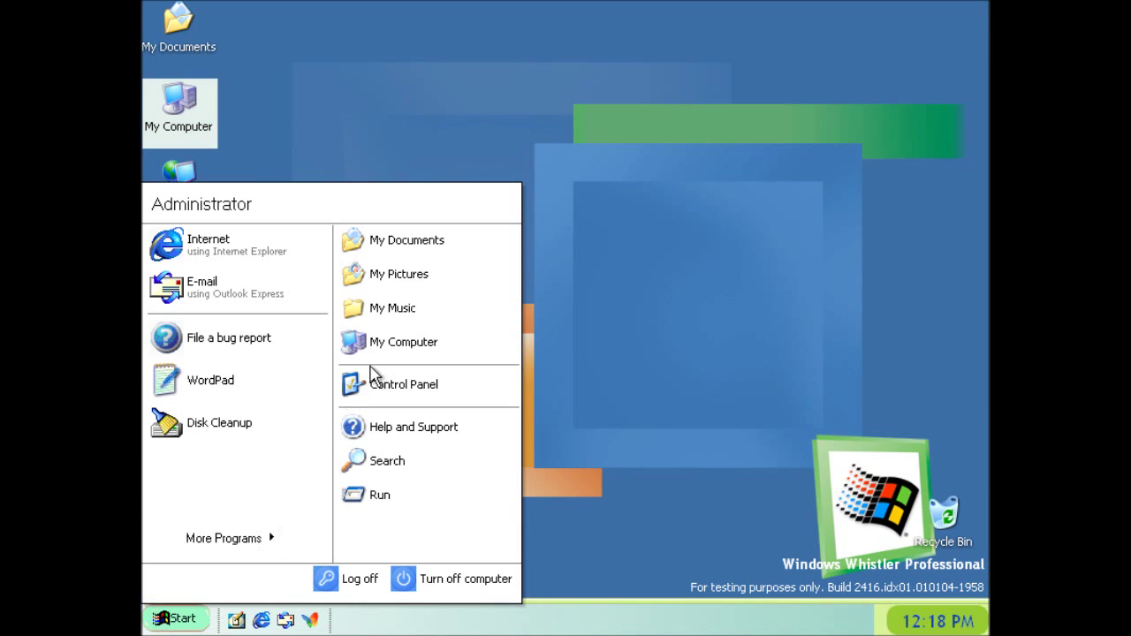
right_click(375, 348)
left_click(420, 515)
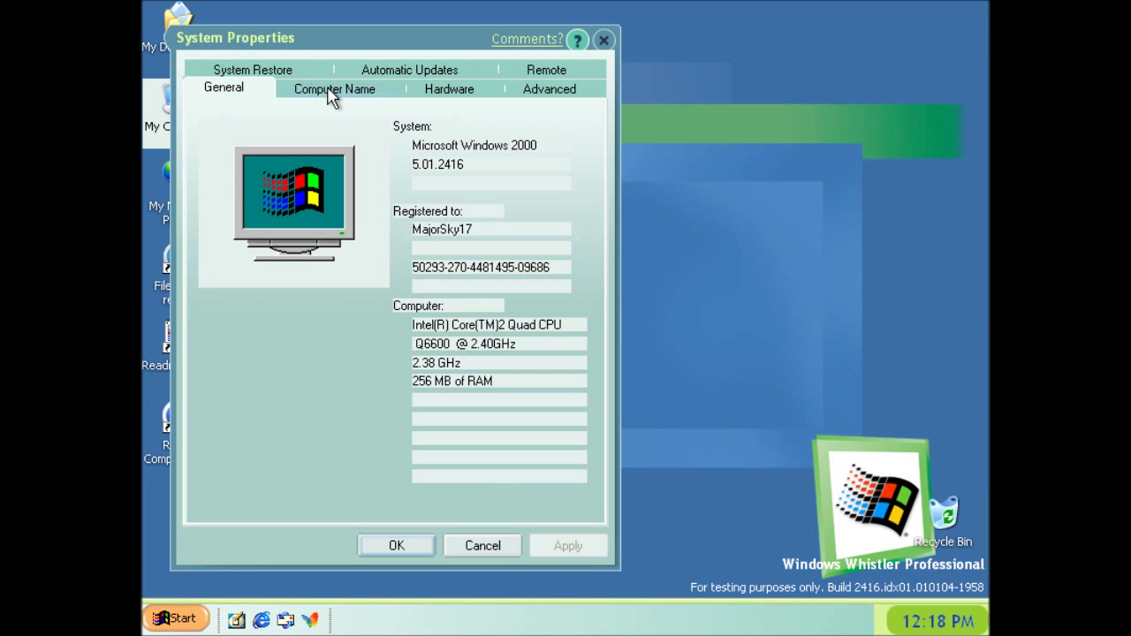
left_click(329, 92)
left_click(429, 95)
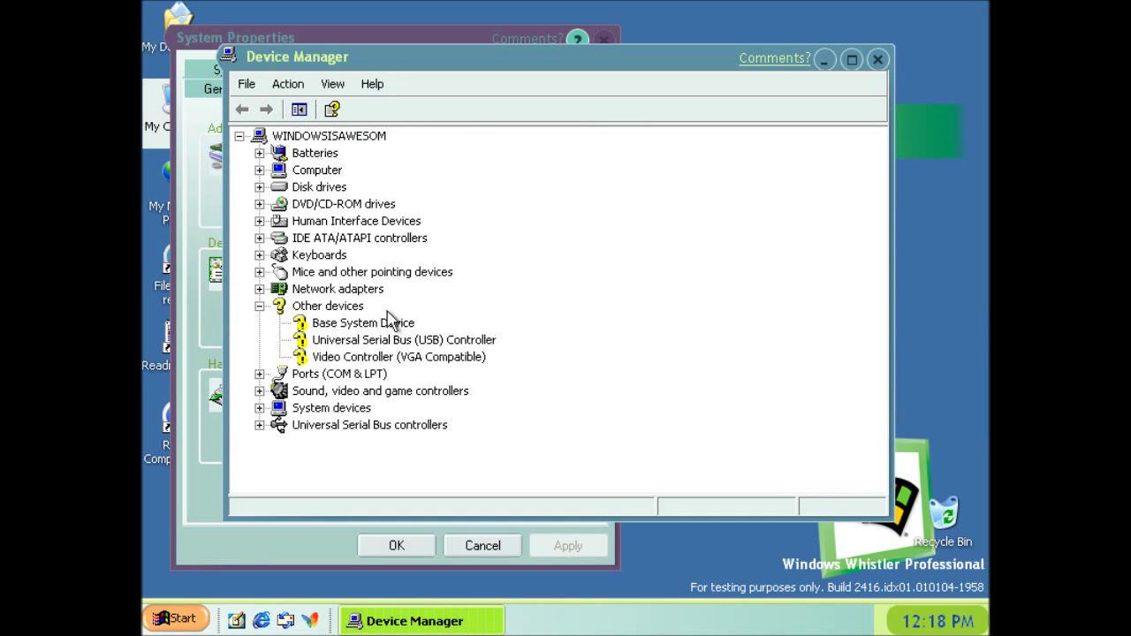
Step: Start a driver update for the Universal Serial Bus (USB) Controller under Other devices, choosing to pick the driver manually instead of searching
right_click(346, 341)
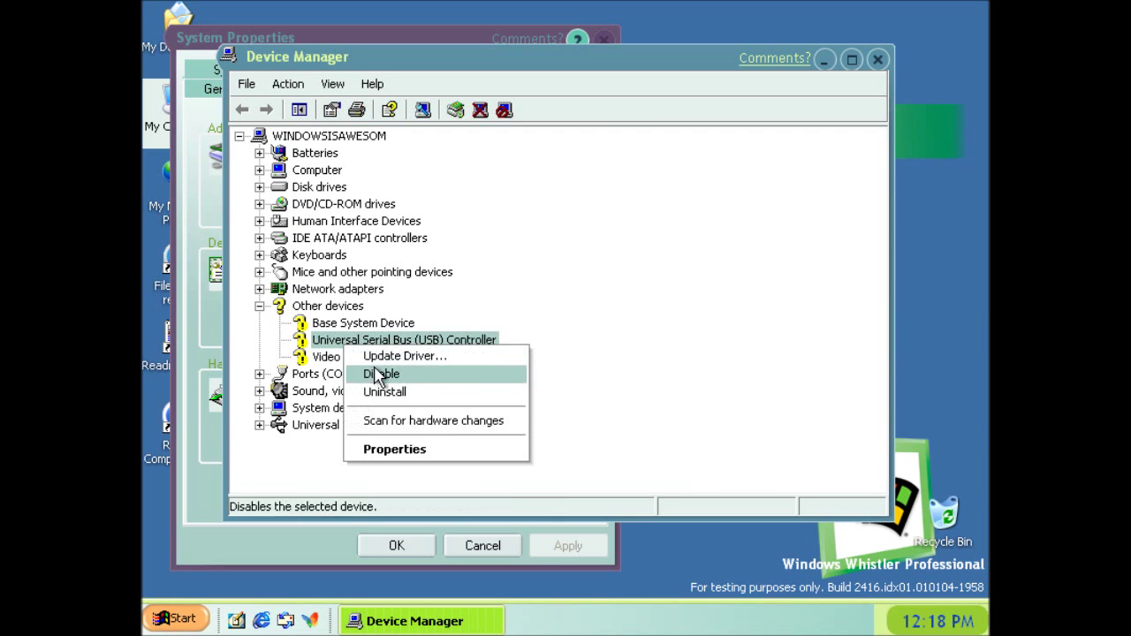
left_click(382, 356)
left_click(628, 530)
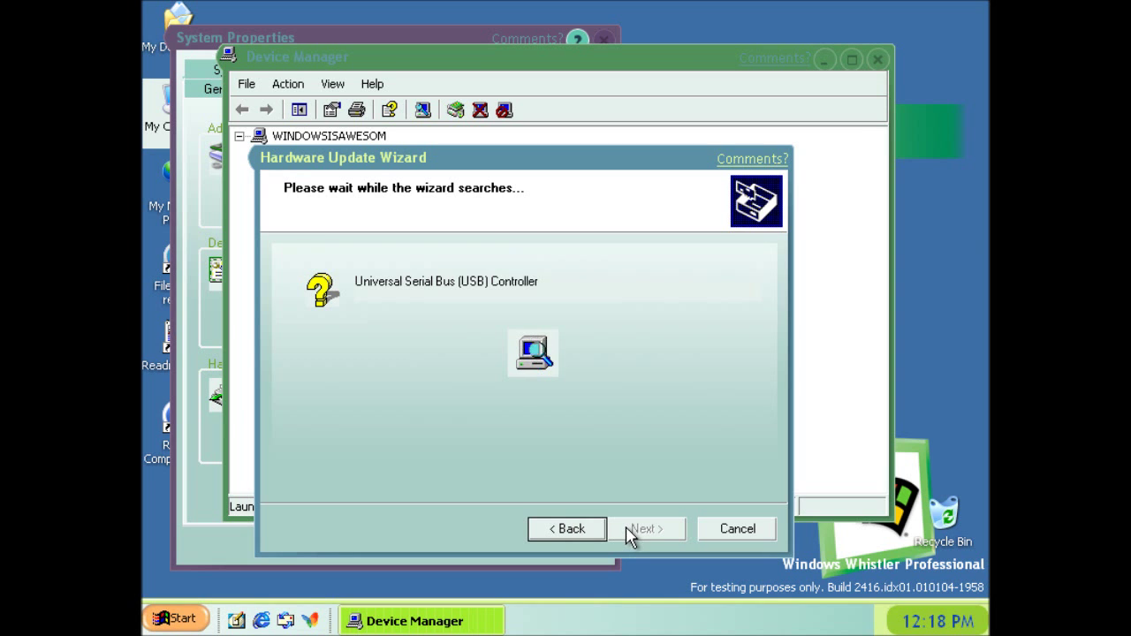
left_click(588, 532)
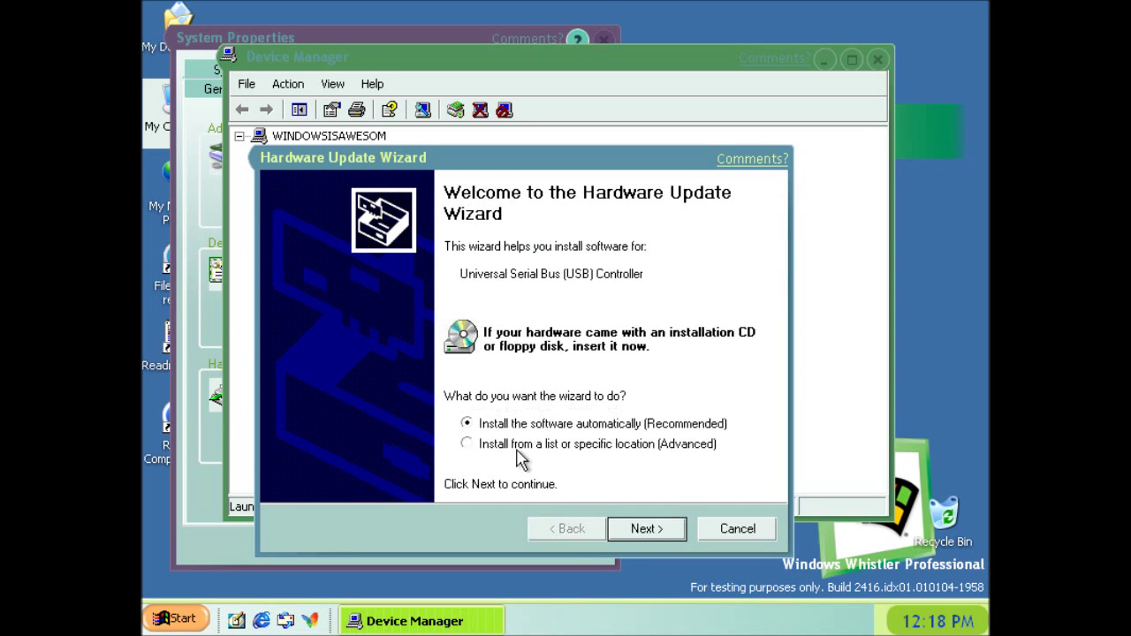
left_click(646, 529)
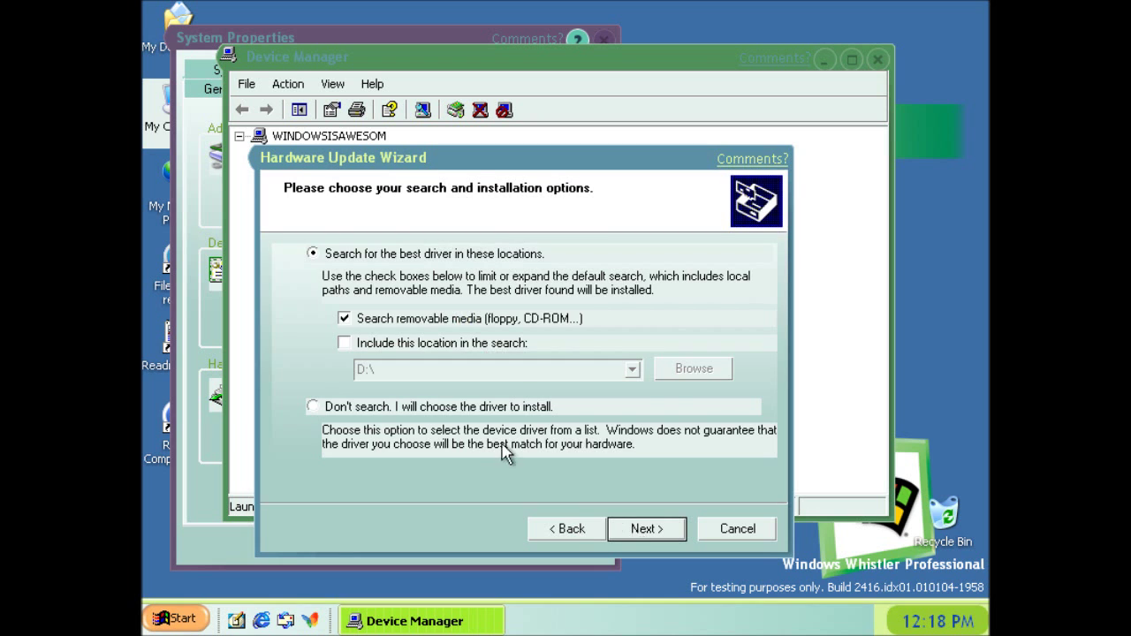
left_click(477, 408)
left_click(622, 531)
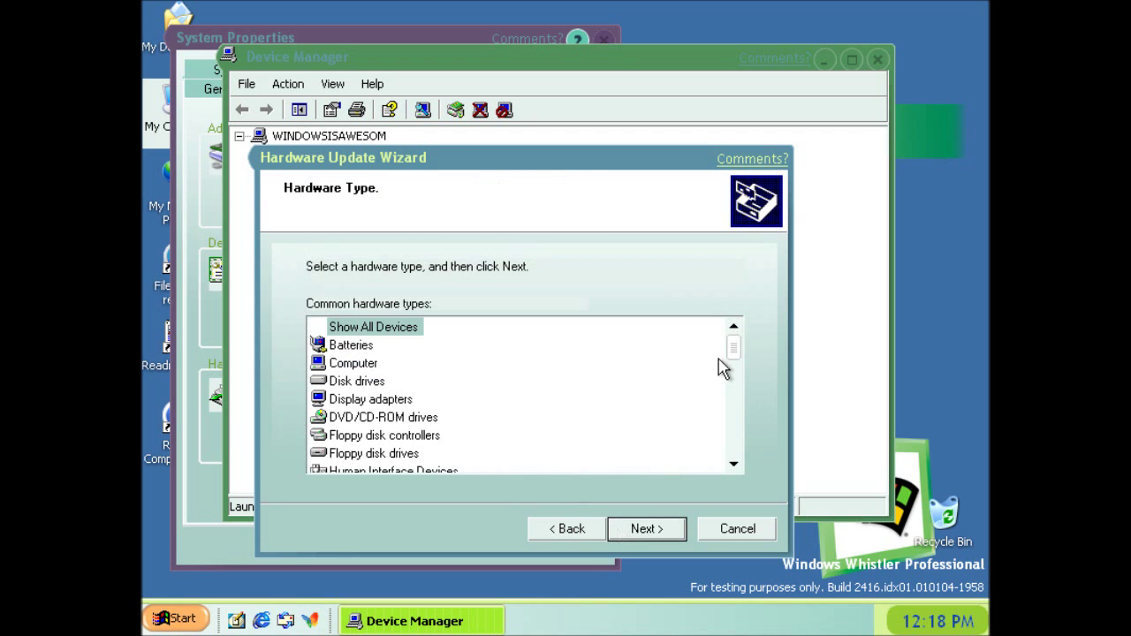
Step: Choose the USB controller hardware type and try to install the Generic USB Hub driver, finishing the Hardware Update Wizard
left_click_drag(733, 349, 732, 451)
left_click(482, 452)
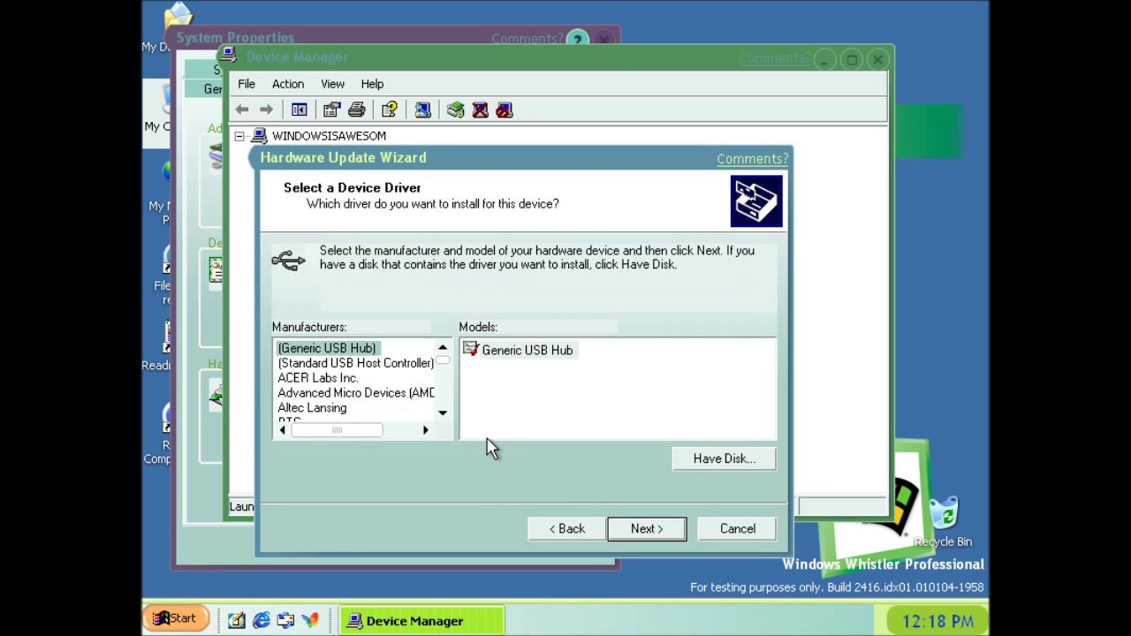
left_click(383, 370)
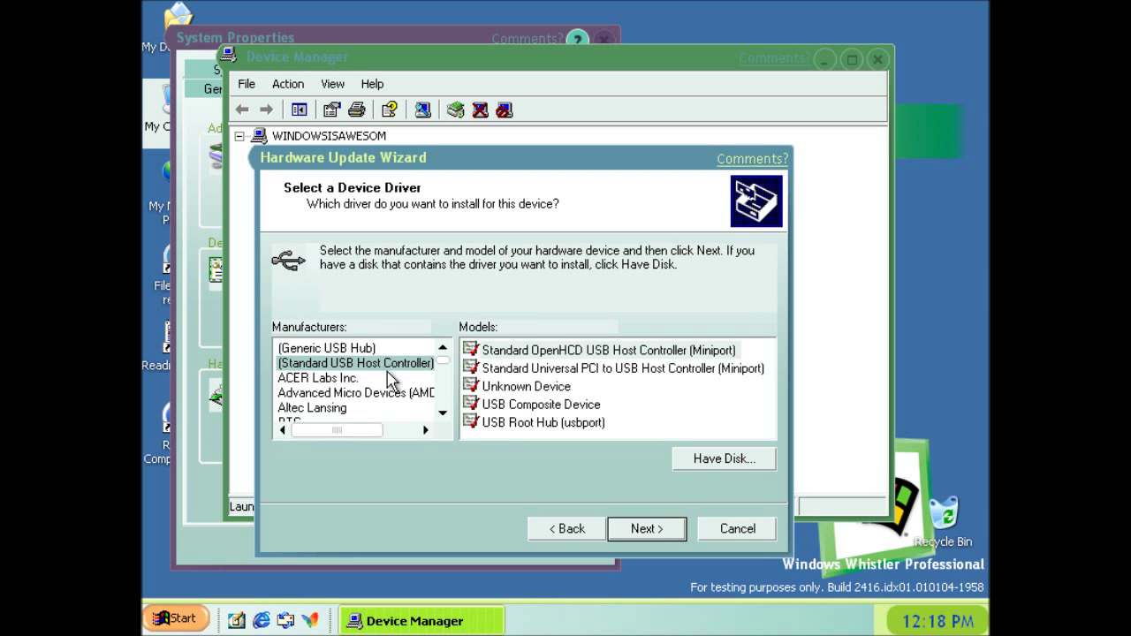
key("Up")
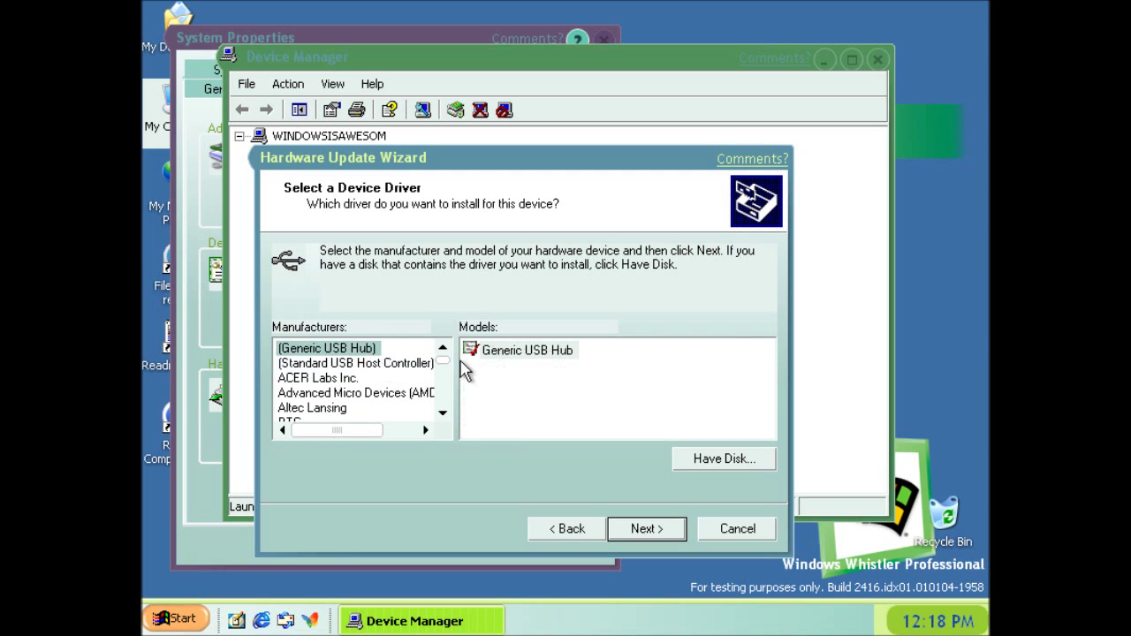
key("Return")
left_click(534, 378)
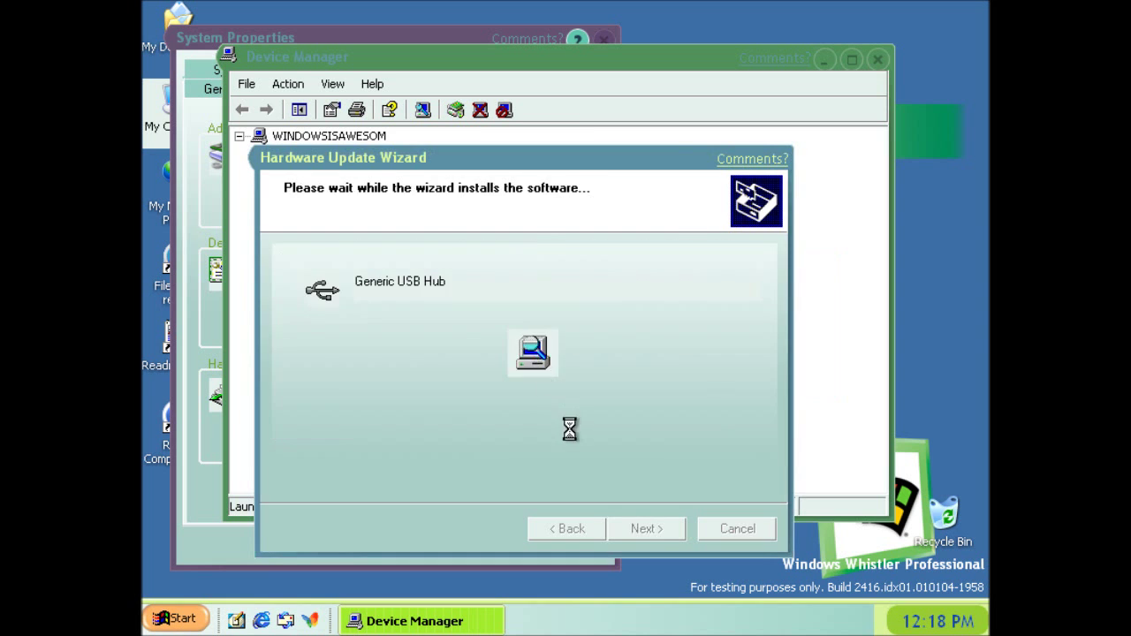
left_click(645, 529)
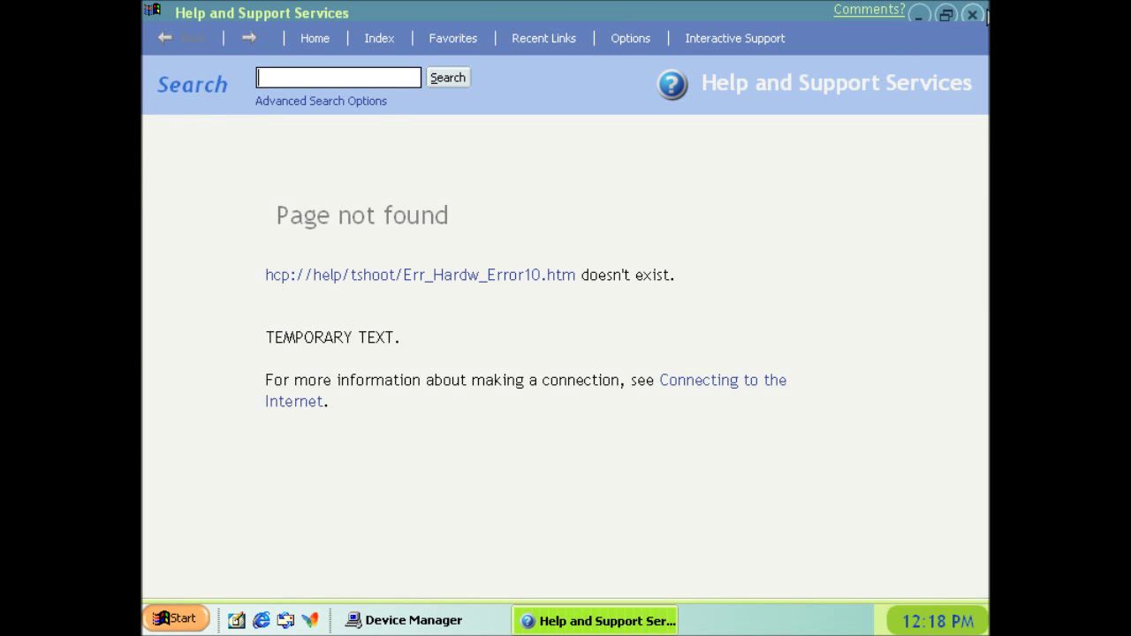
Step: Close Help and Support Services, Device Manager and System Properties to return to the desktop
left_click(971, 14)
left_click(881, 54)
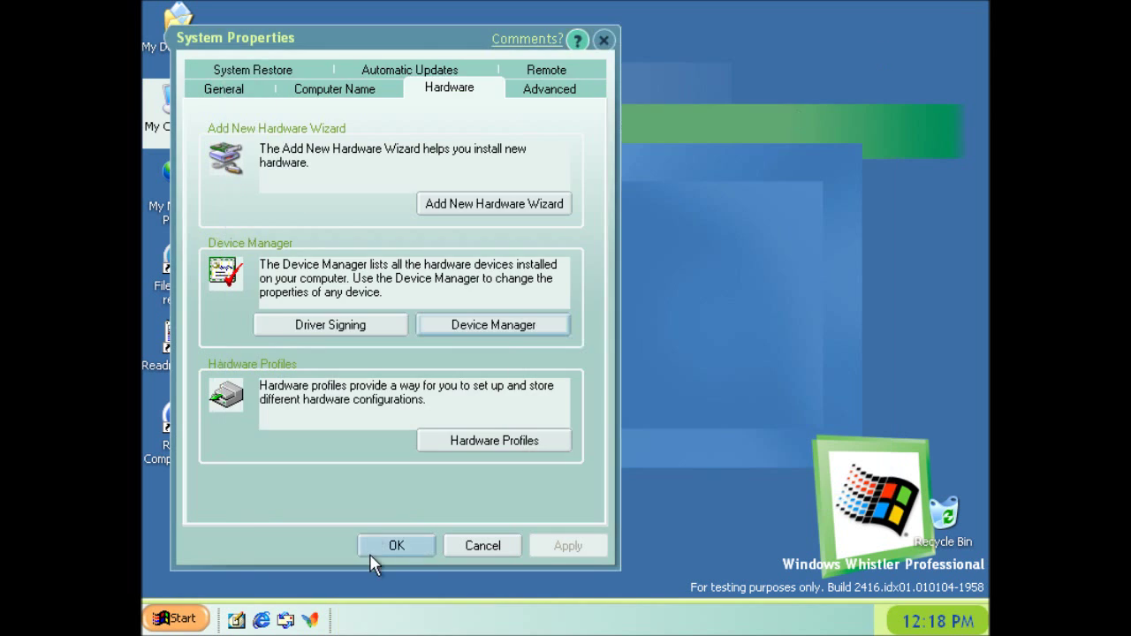
left_click(389, 550)
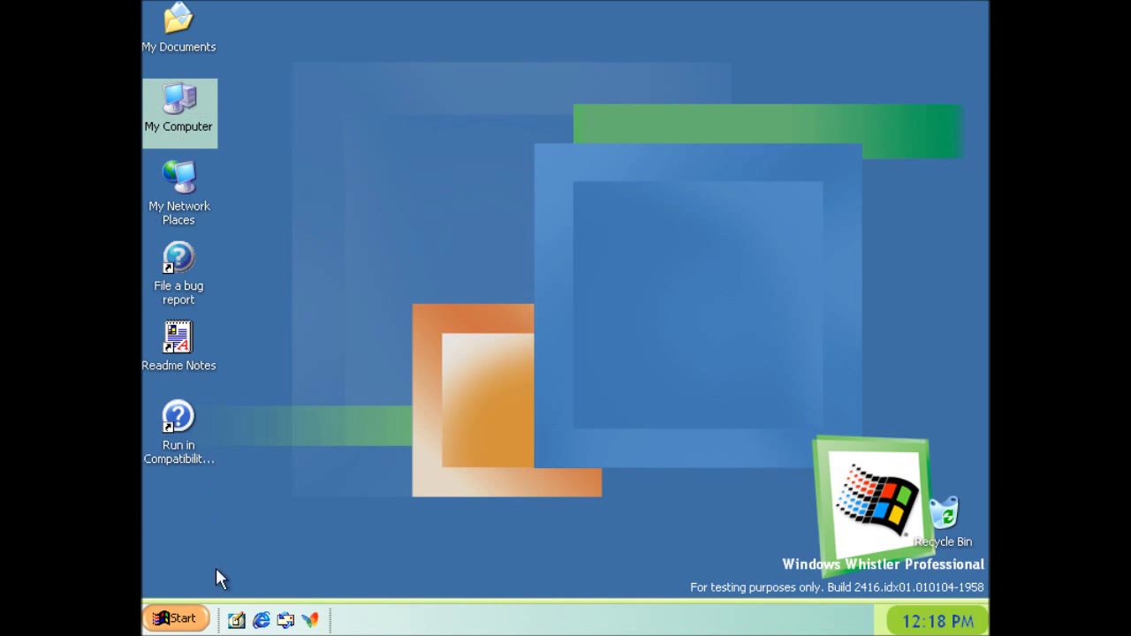
left_click(260, 620)
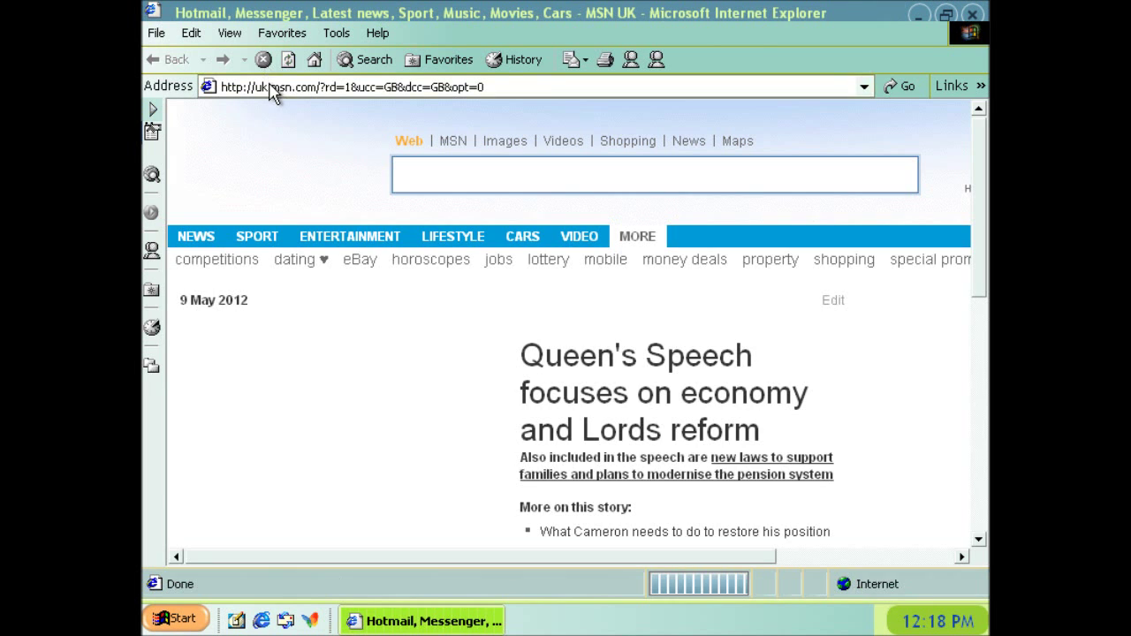
left_click(264, 87)
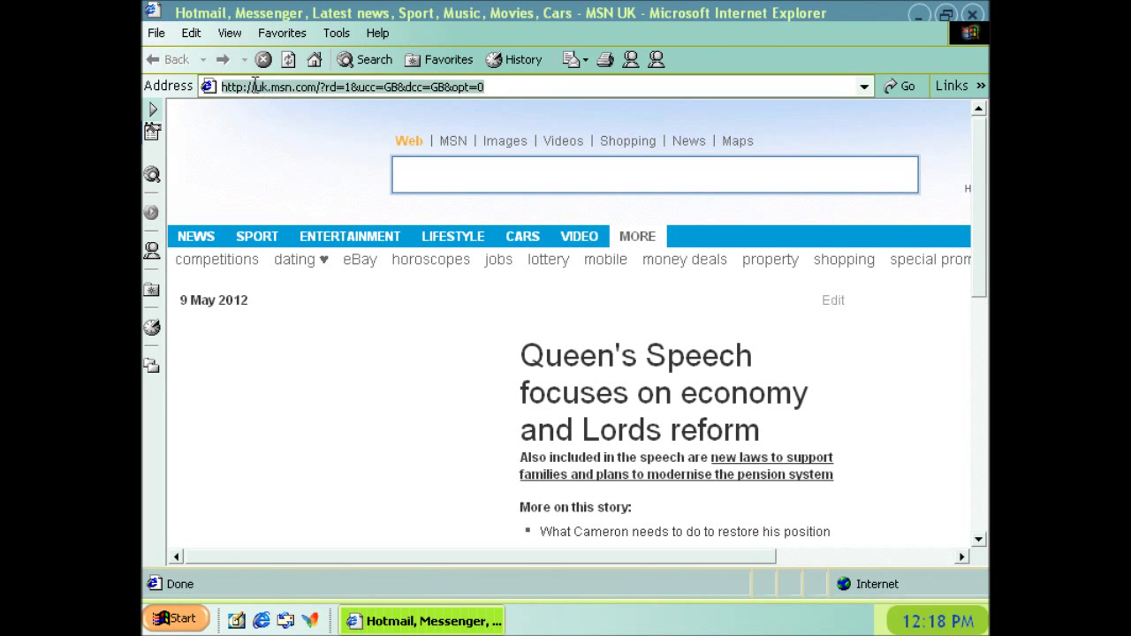
type("www.opera.com")
key("Return")
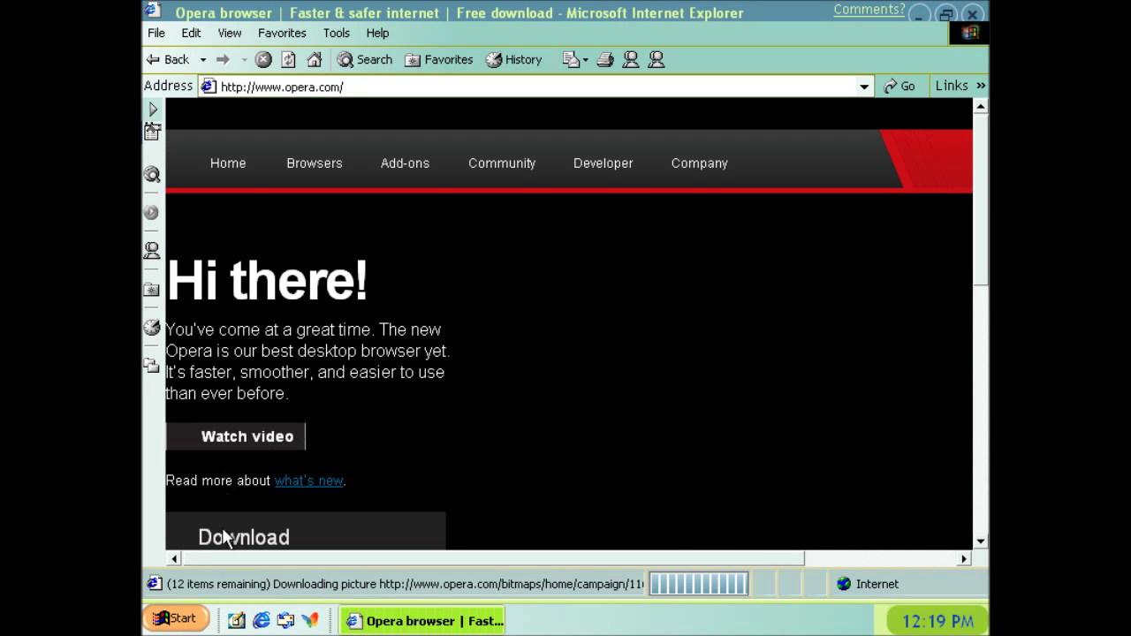
Step: Start the Opera download to run from its current location, have its progress dialog close on completion, and close the browser window
scroll(221, 530, "down", 3)
left_click(247, 423)
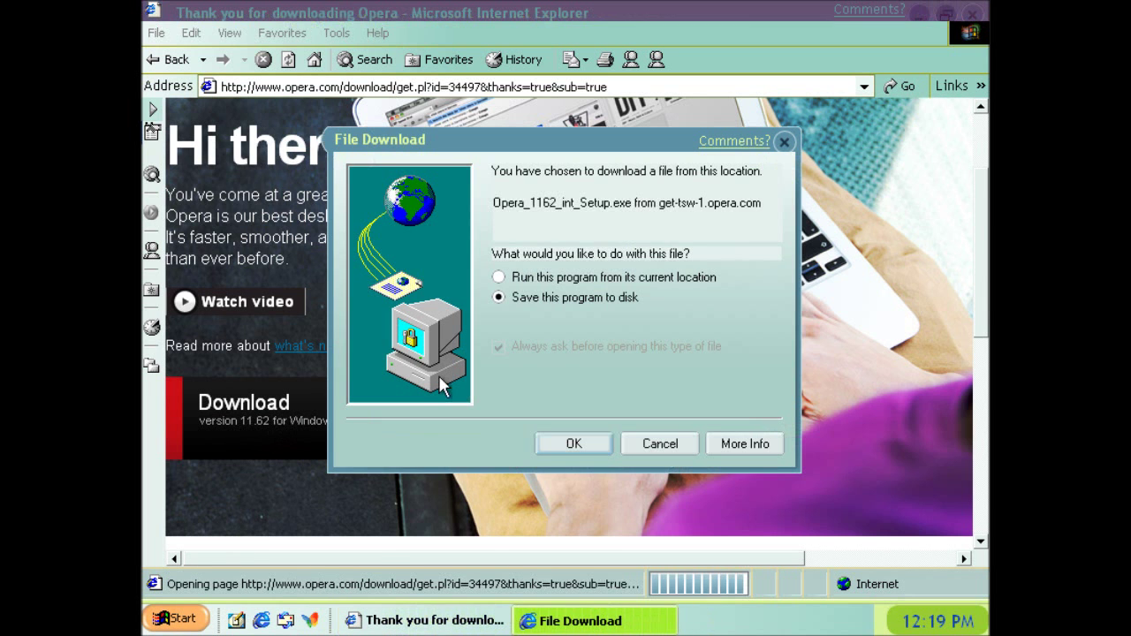
left_click(526, 280)
left_click(569, 444)
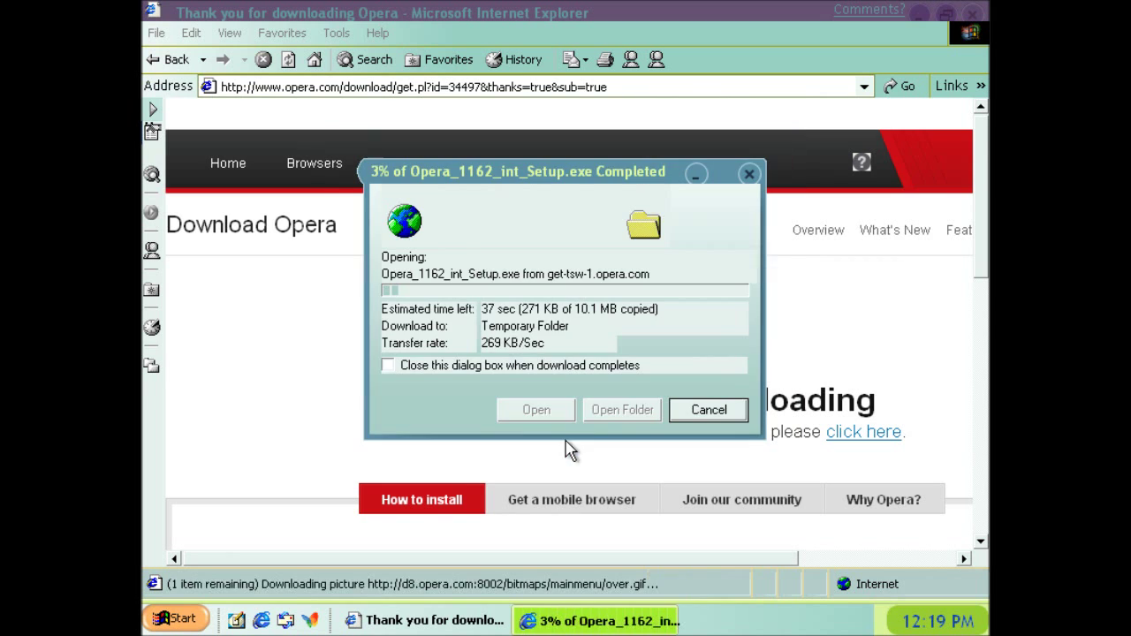
left_click(491, 365)
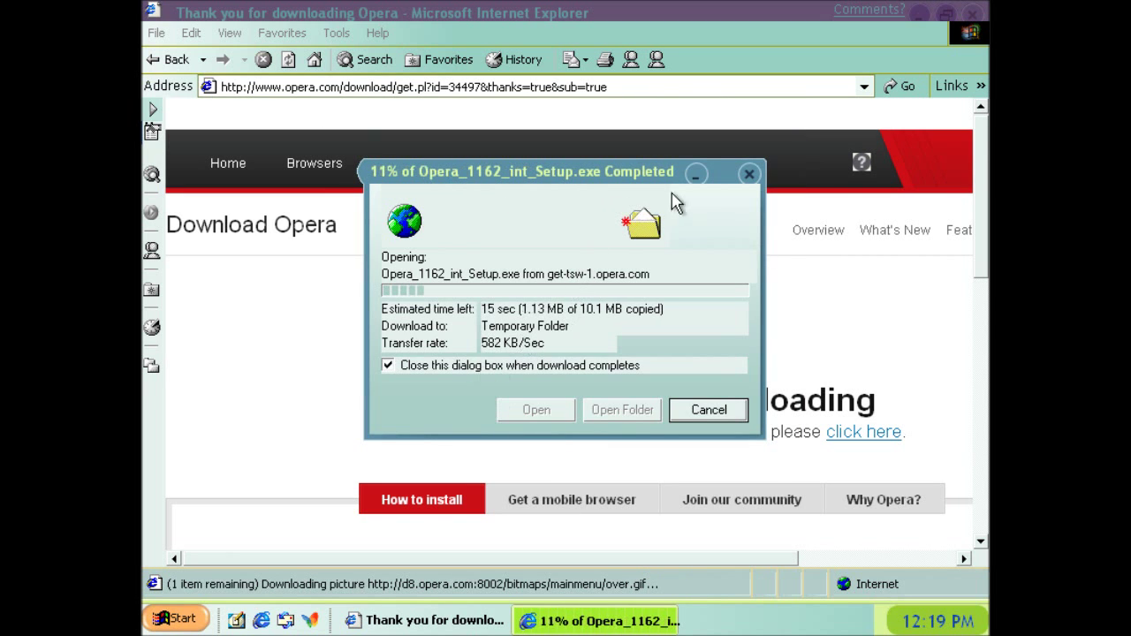
left_click(972, 13)
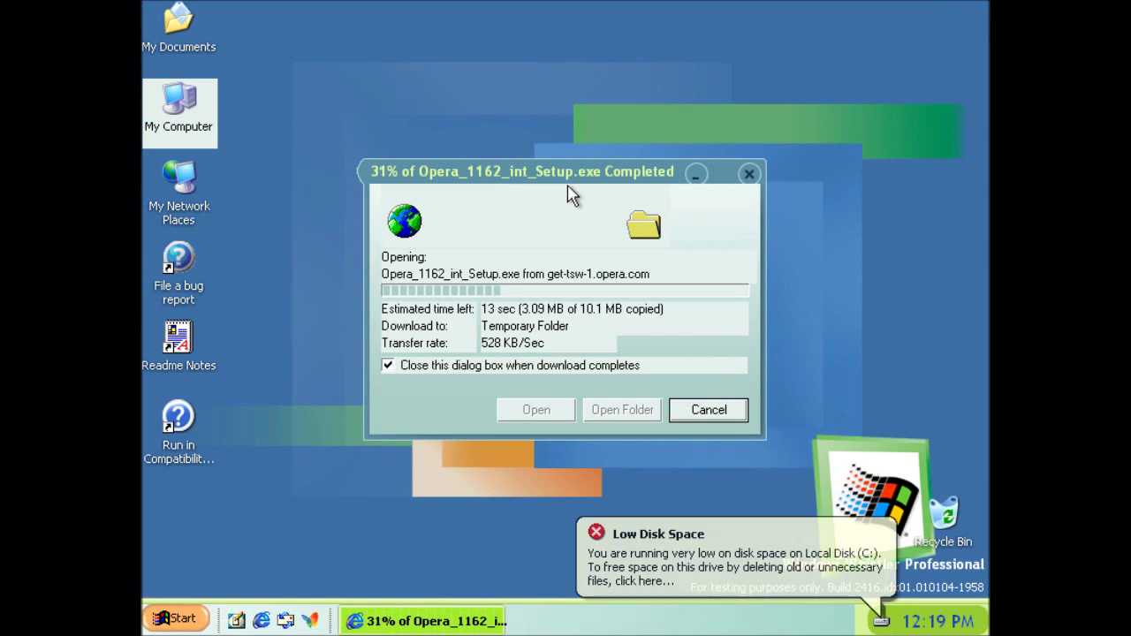
Step: Start Disk Cleanup on drive C: from the low disk space notice, arranging the download and cleanup windows apart
left_click_drag(568, 177, 746, 76)
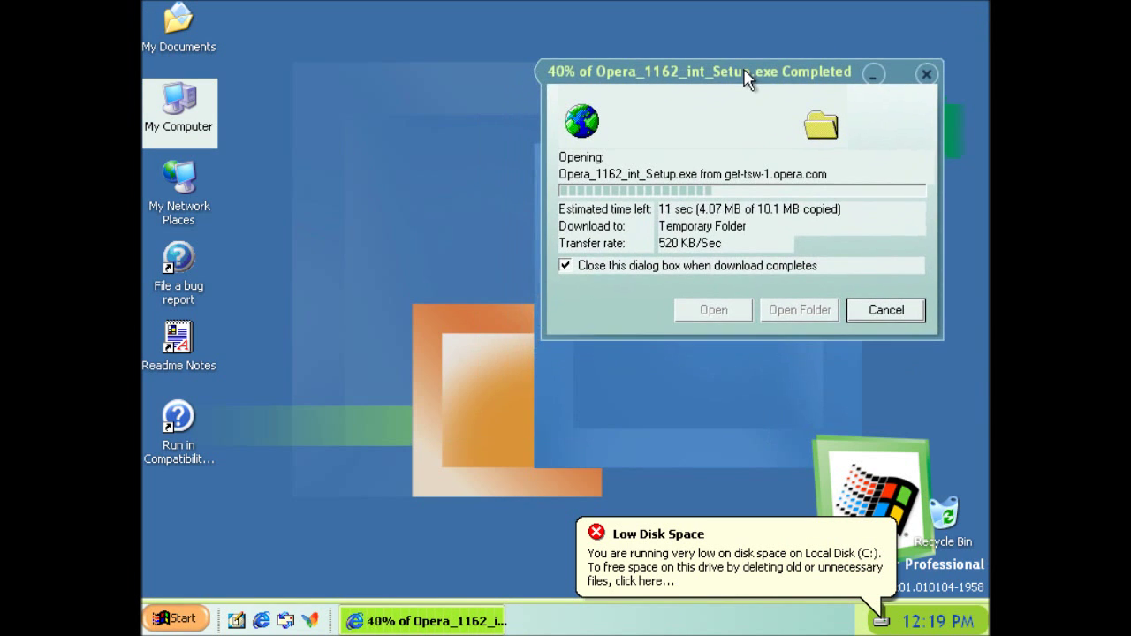
left_click(835, 578)
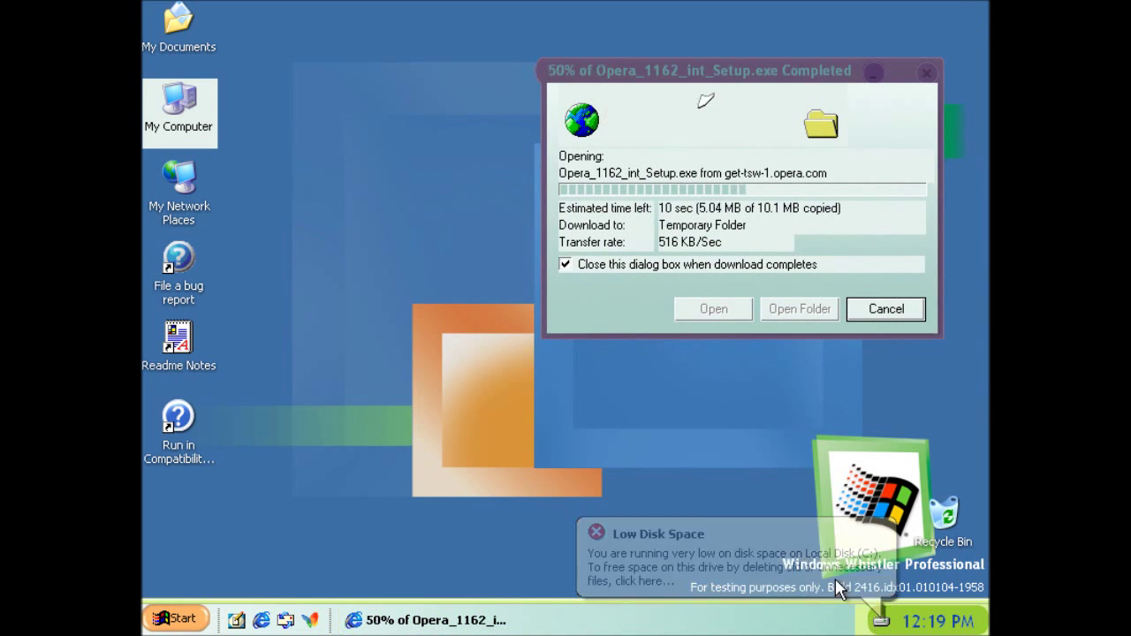
left_click_drag(529, 236, 717, 402)
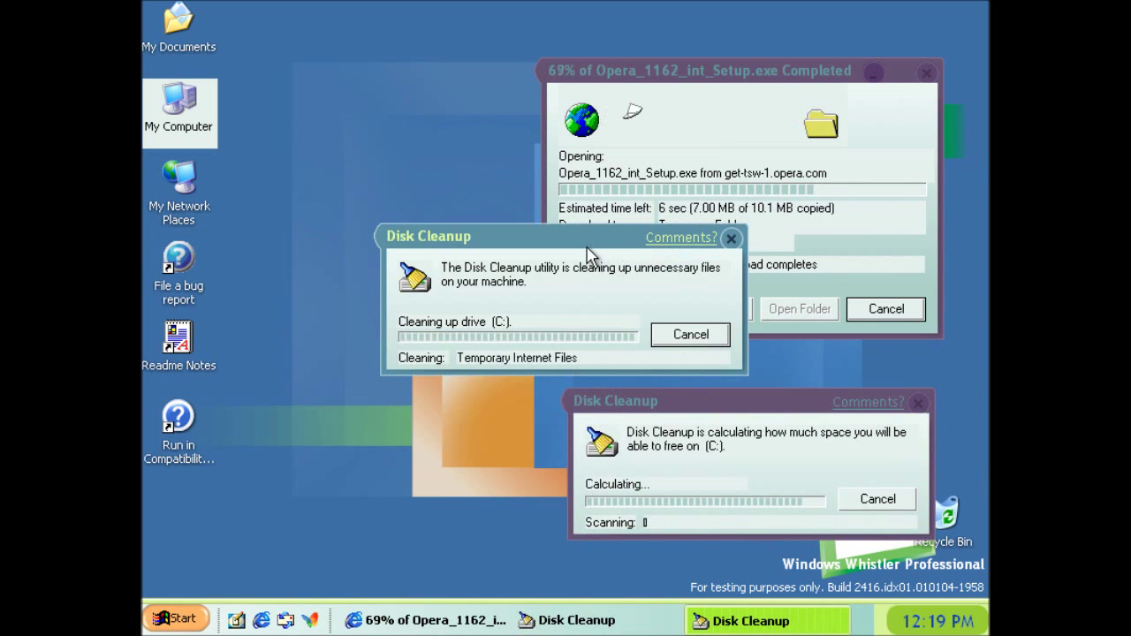
left_click_drag(584, 245, 769, 416)
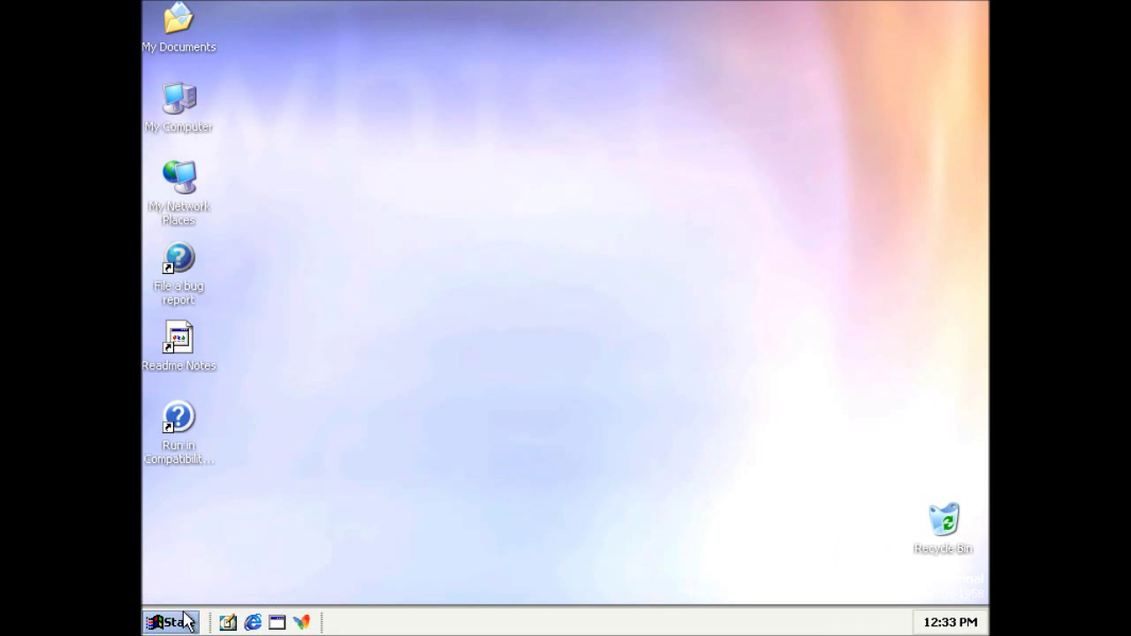
Step: Launch Internet Explorer and load the Opera website by entering opera as the address
left_click(254, 623)
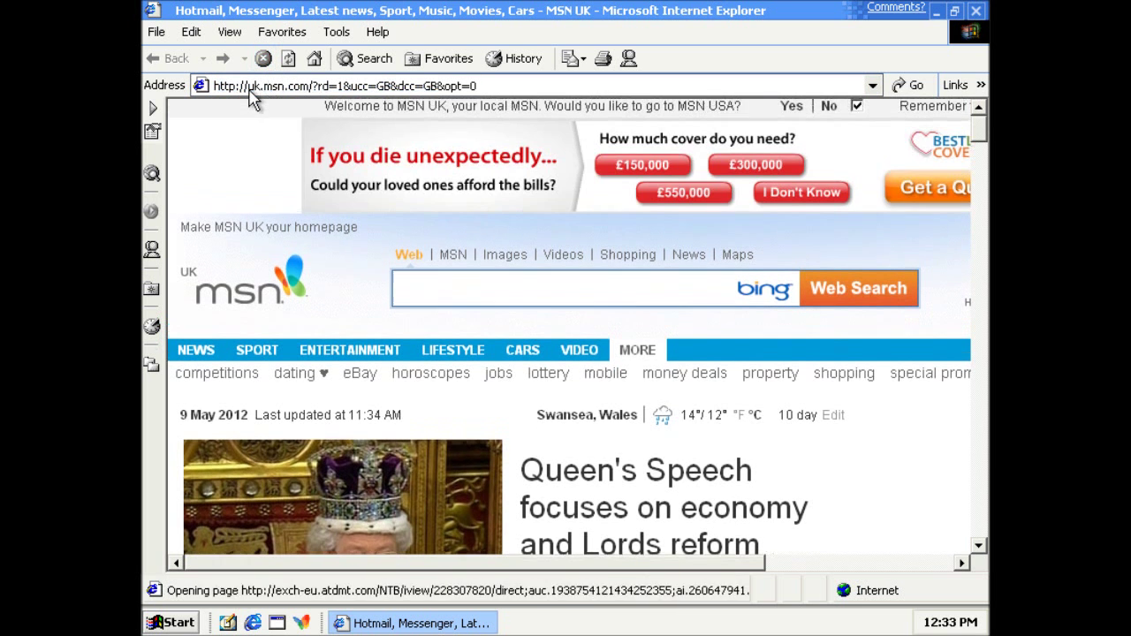
left_click(250, 85)
type("opera")
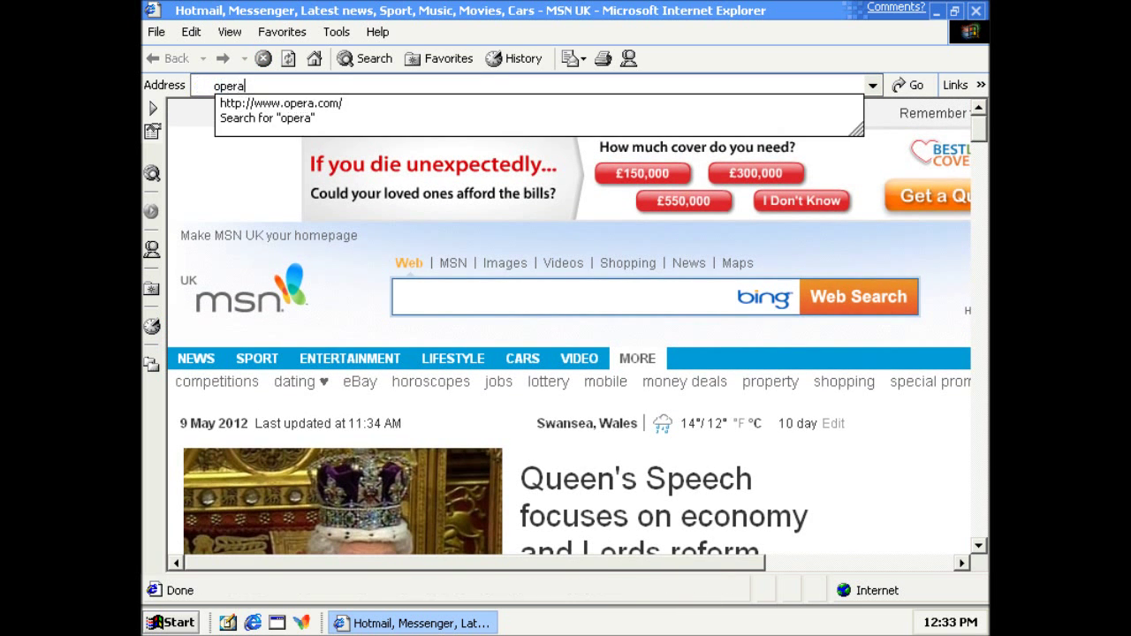
key("Return")
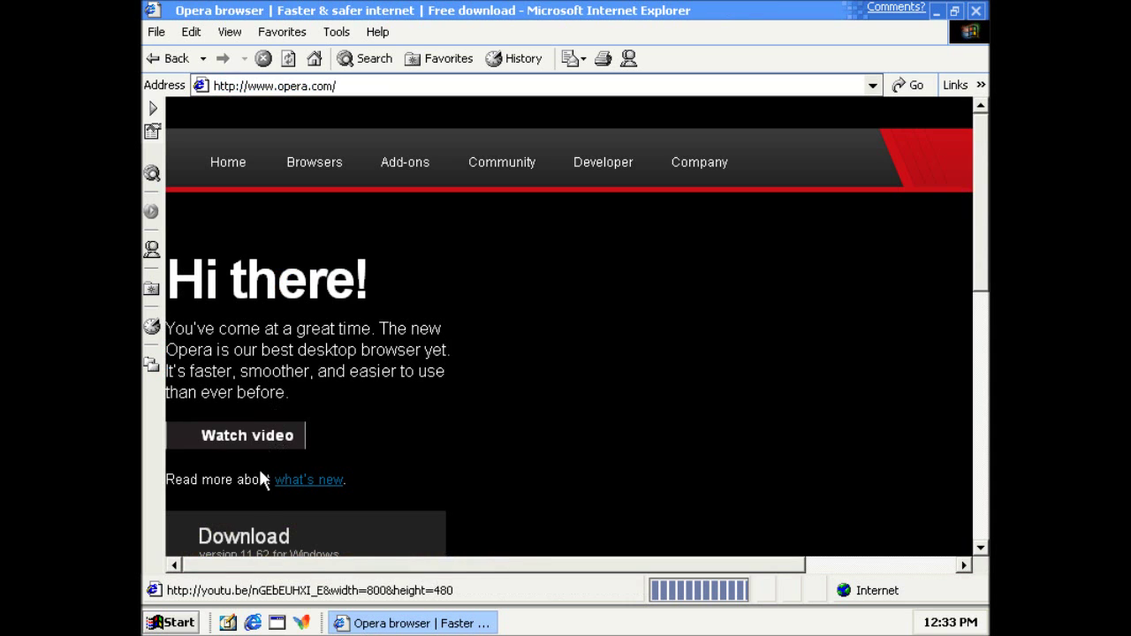
Step: Download the Opera installer, save it to the Desktop as Opera_1162_int_Setup, and close the browser while it downloads
left_click(255, 539)
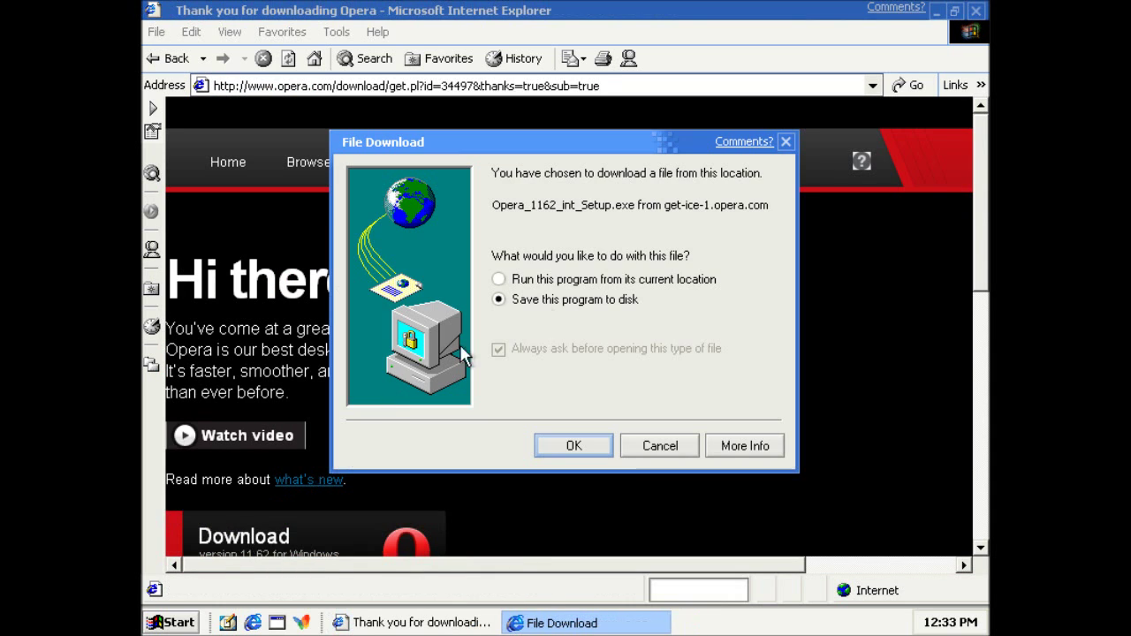
left_click(558, 446)
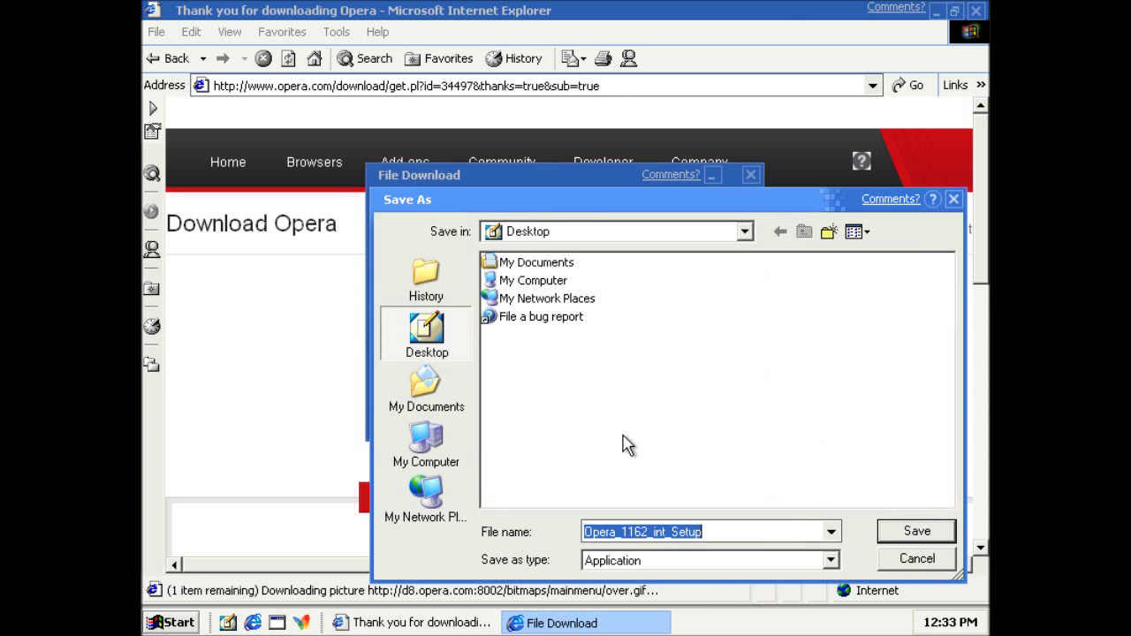
left_click(903, 536)
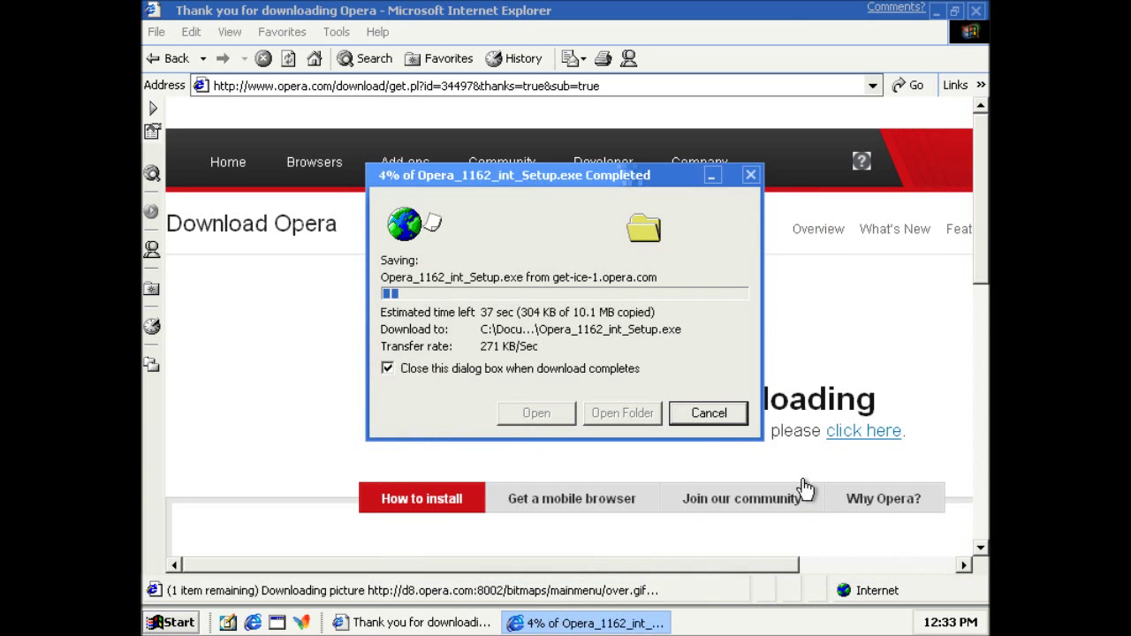
left_click(975, 10)
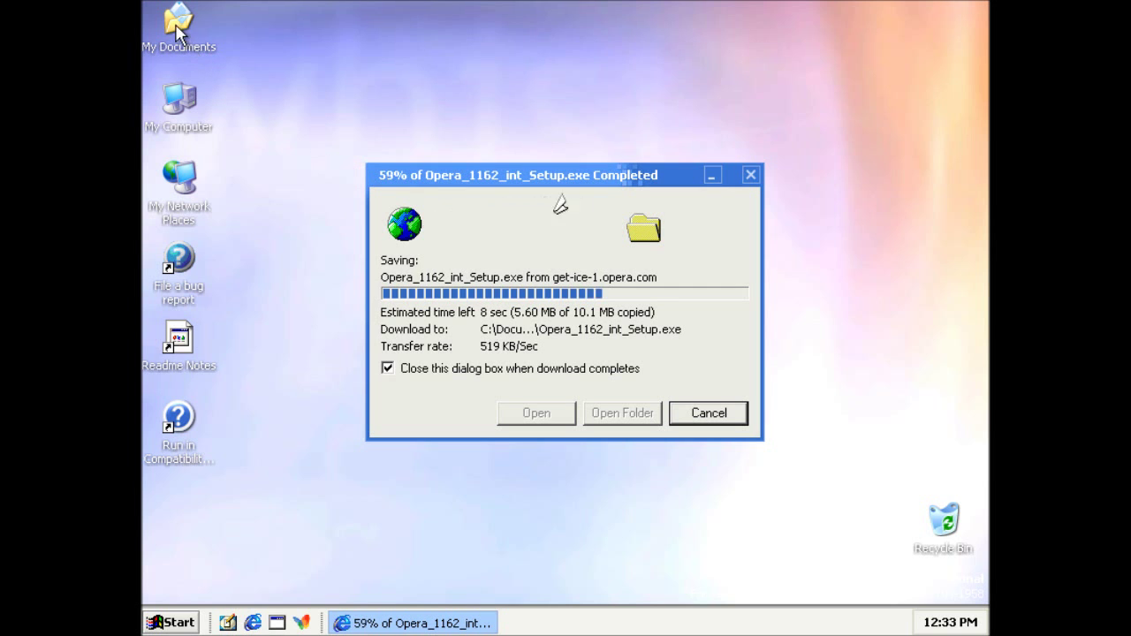
left_click(183, 106)
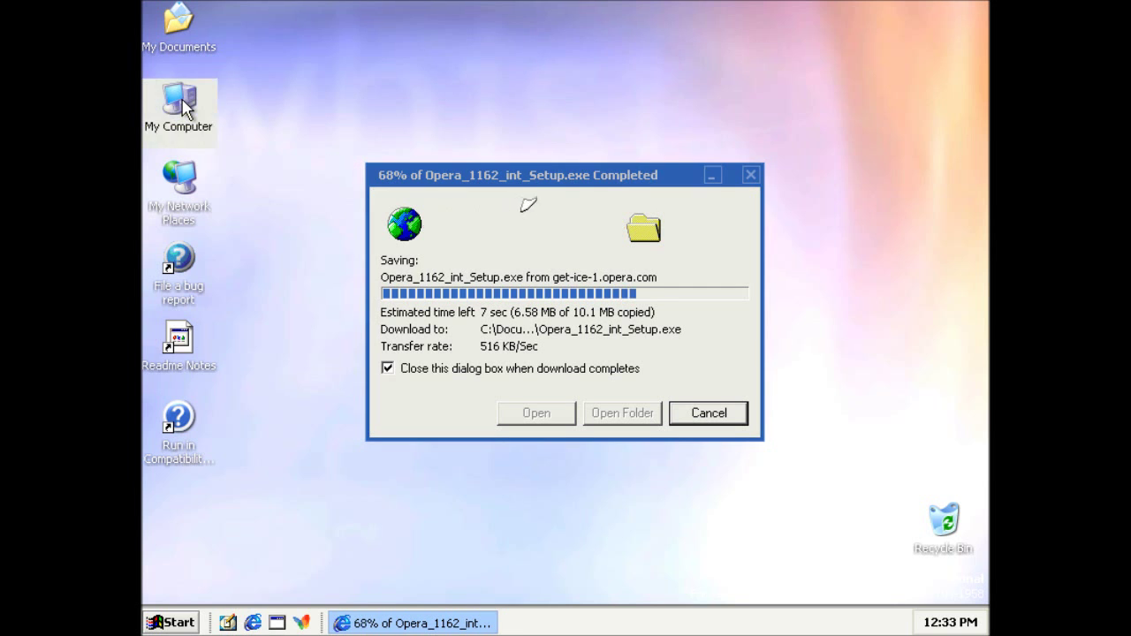
left_click(191, 181)
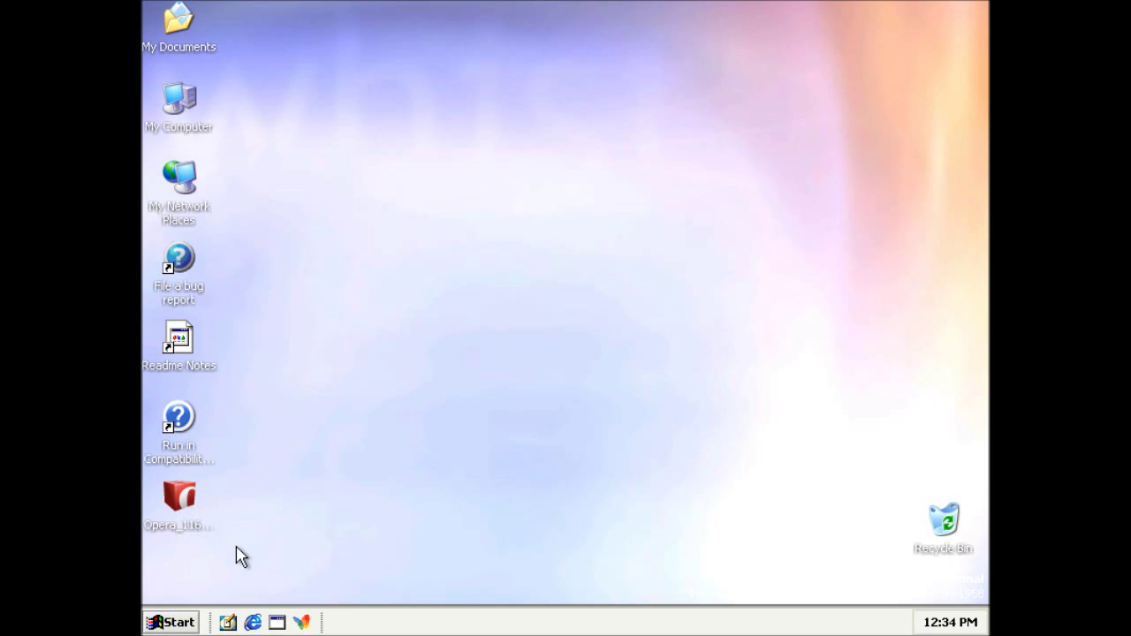
Step: Run the Opera installer from the desktop, accept the terms and install, and fully restart Opera without sending an error report
double_click(188, 506)
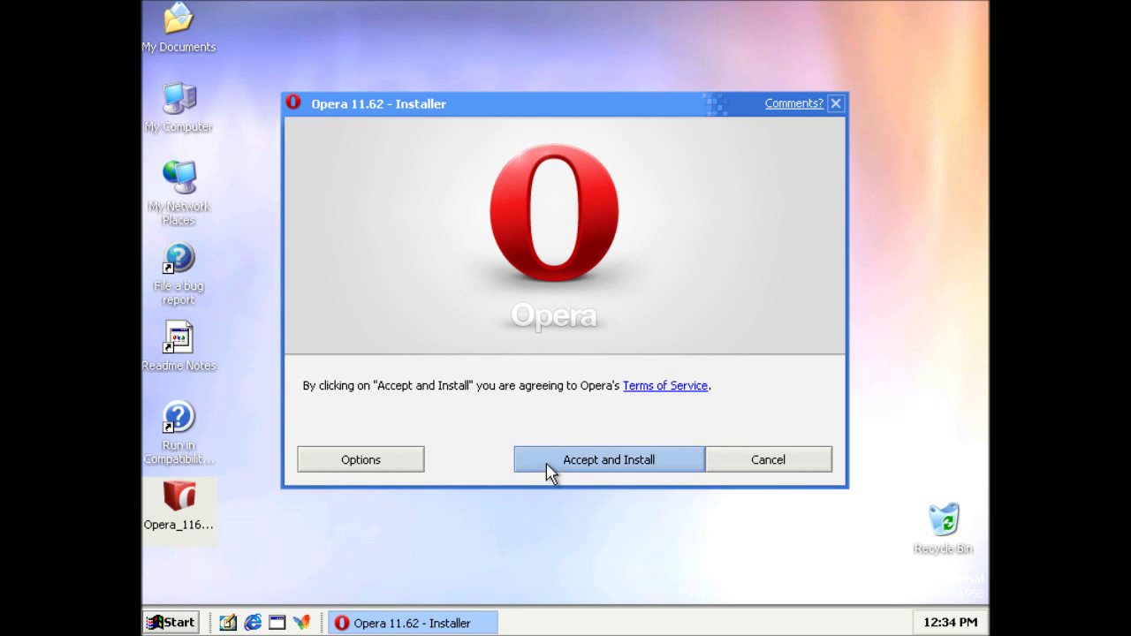
left_click(549, 467)
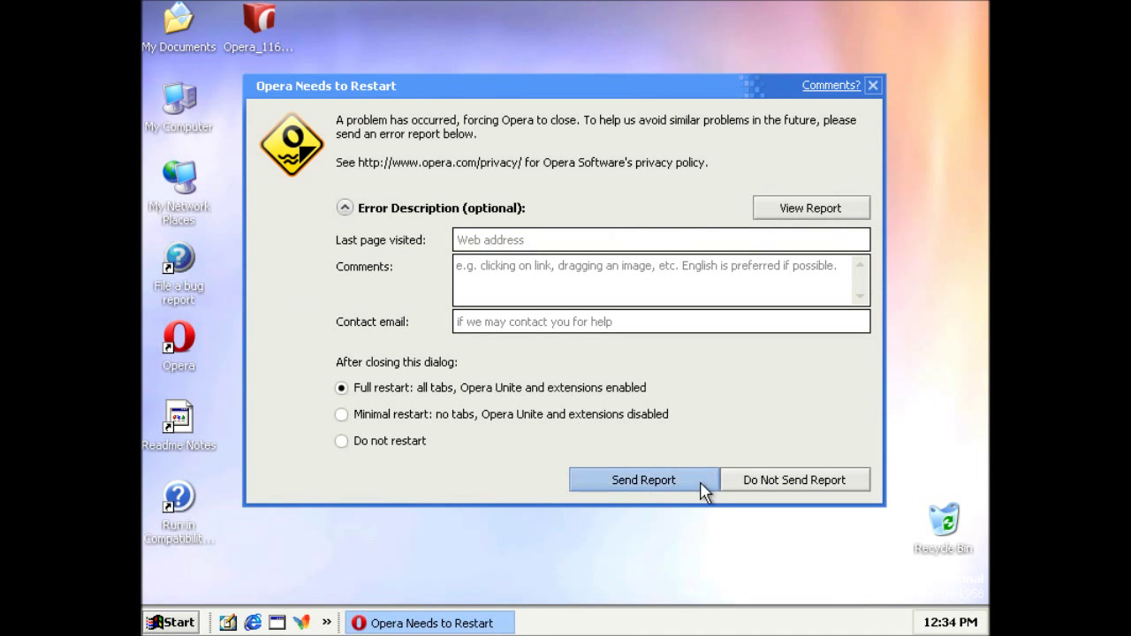
left_click(757, 484)
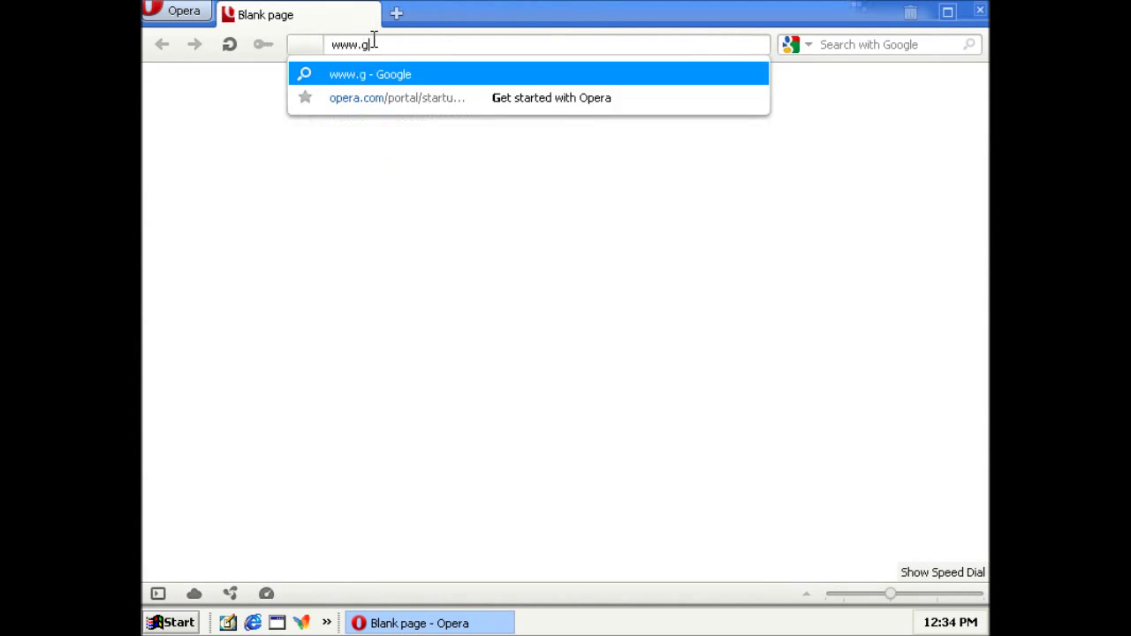
key("Return")
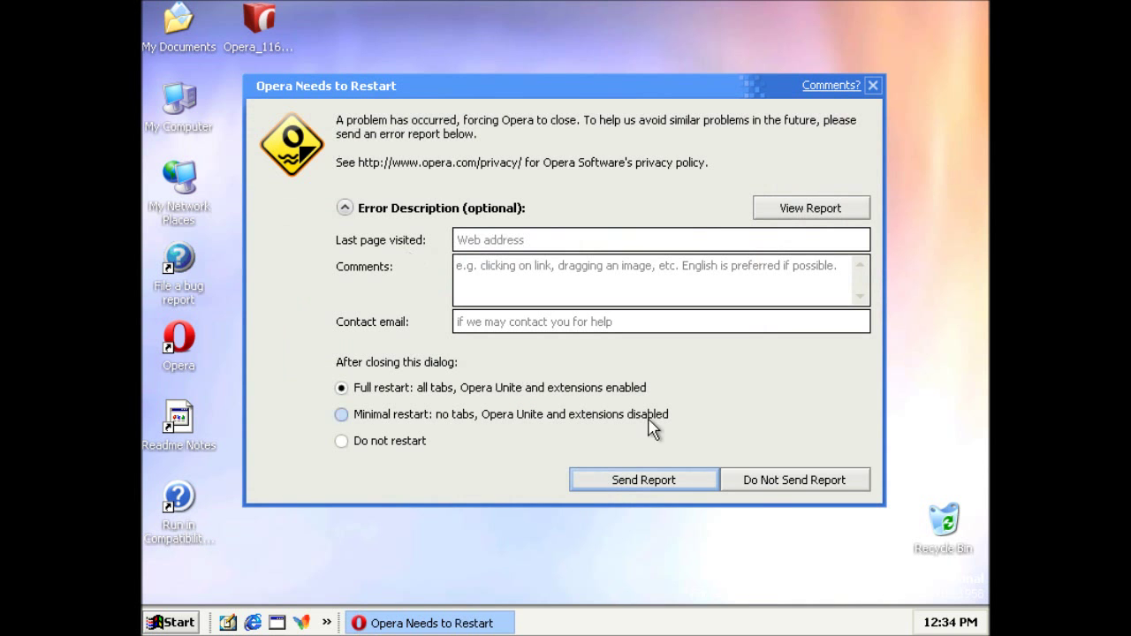
left_click(792, 487)
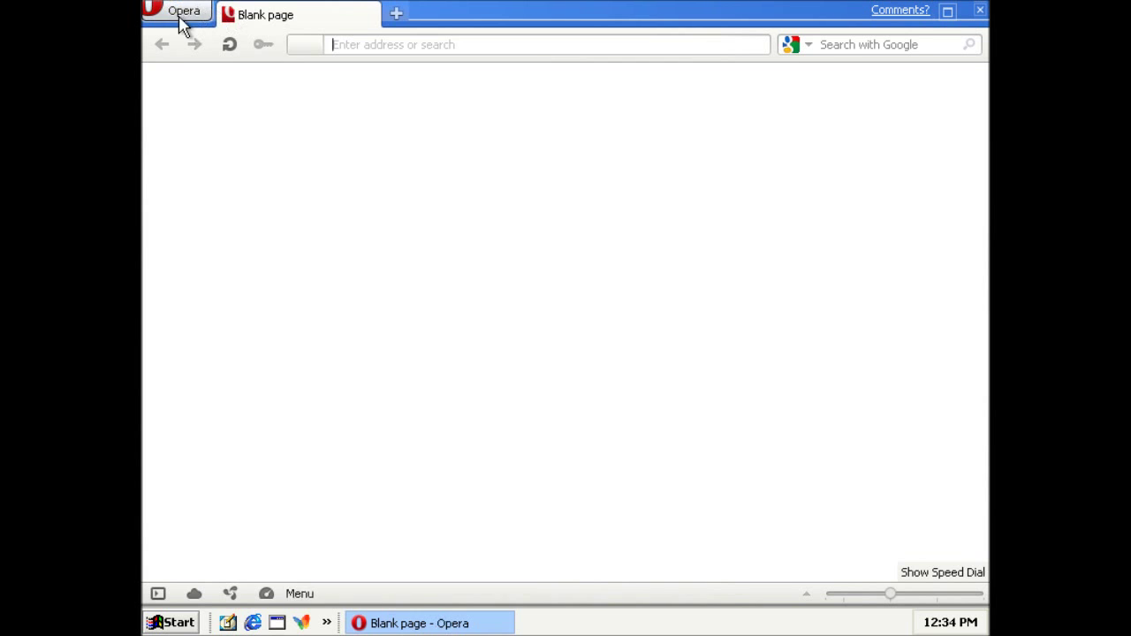
type("g")
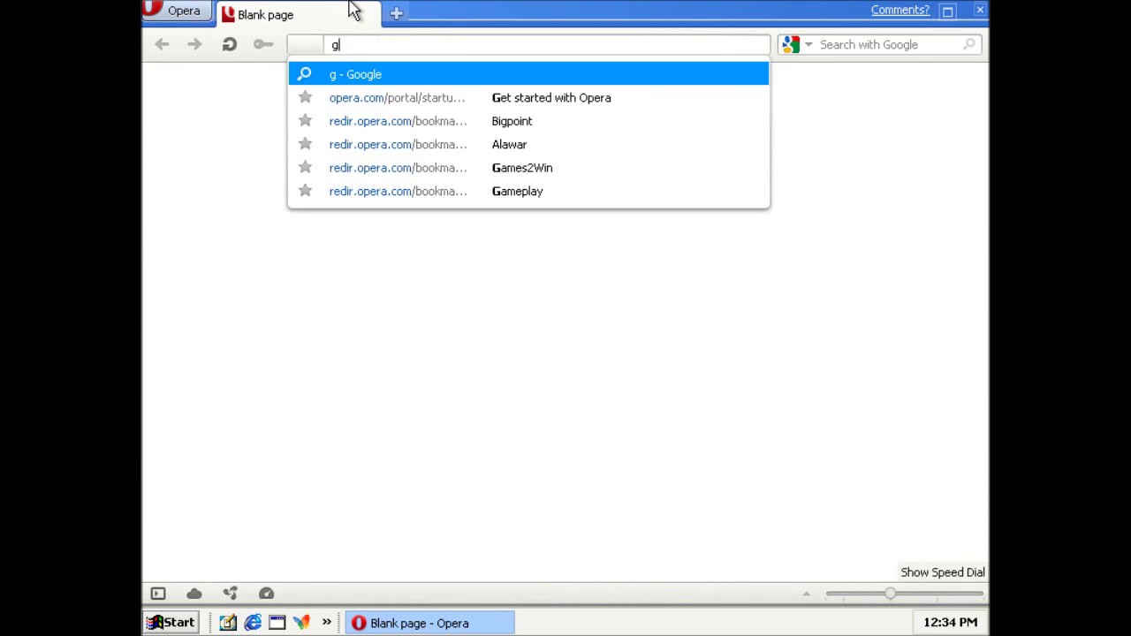
key("BackSpace")
type("bbc.c")
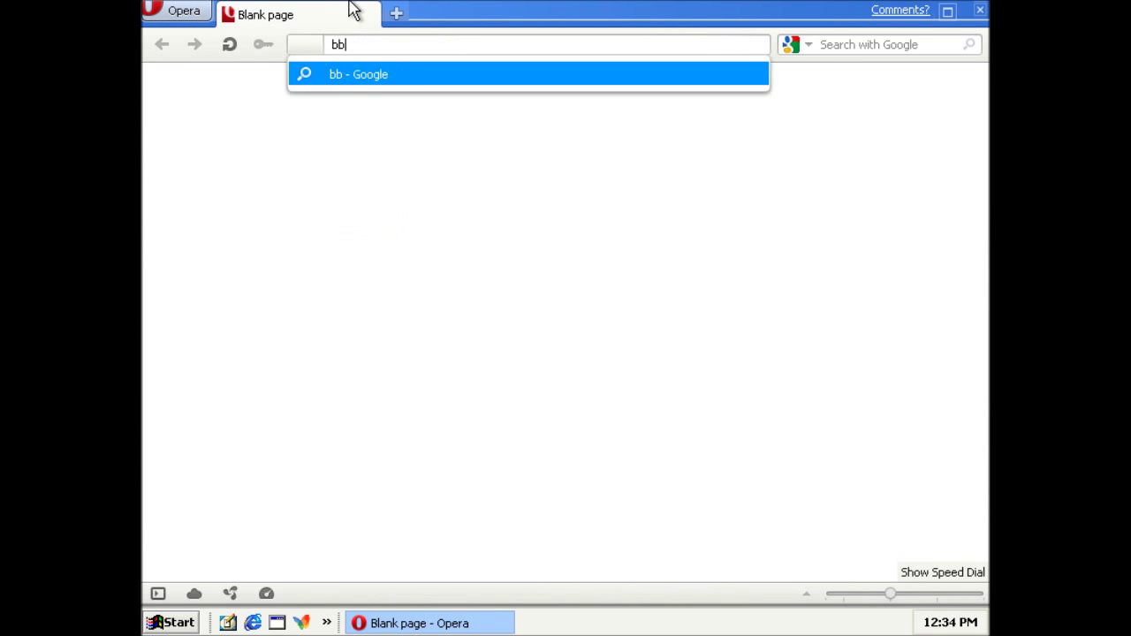
type("o.uk")
key("Return")
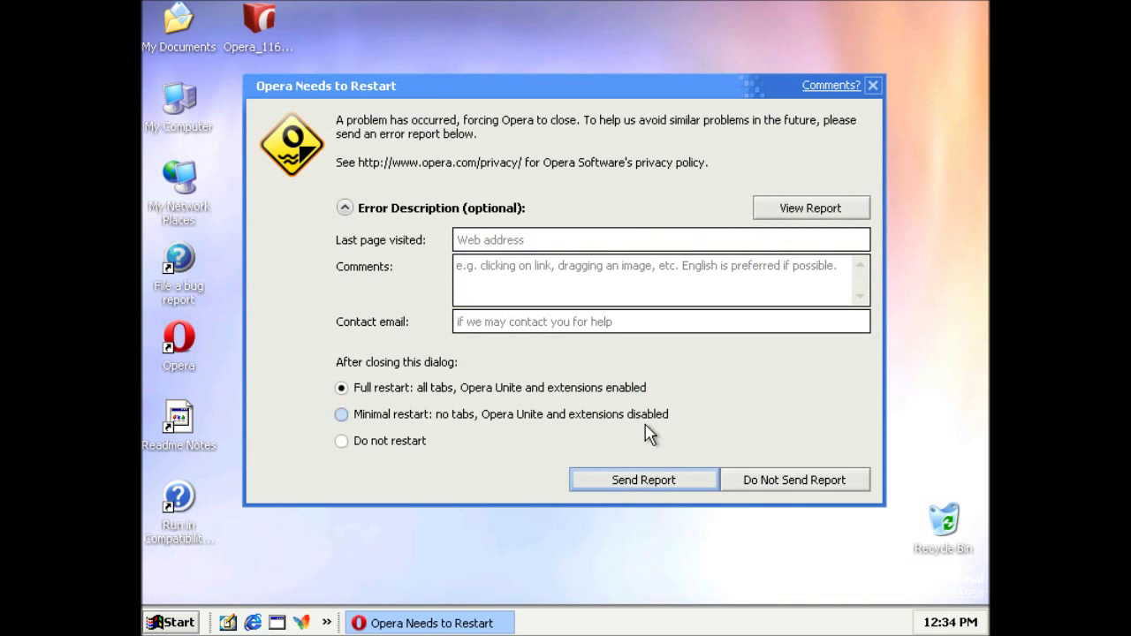
left_click(873, 85)
Step: Apply the Windows Classic theme in the desktop's Display Properties
right_click(525, 147)
left_click(618, 276)
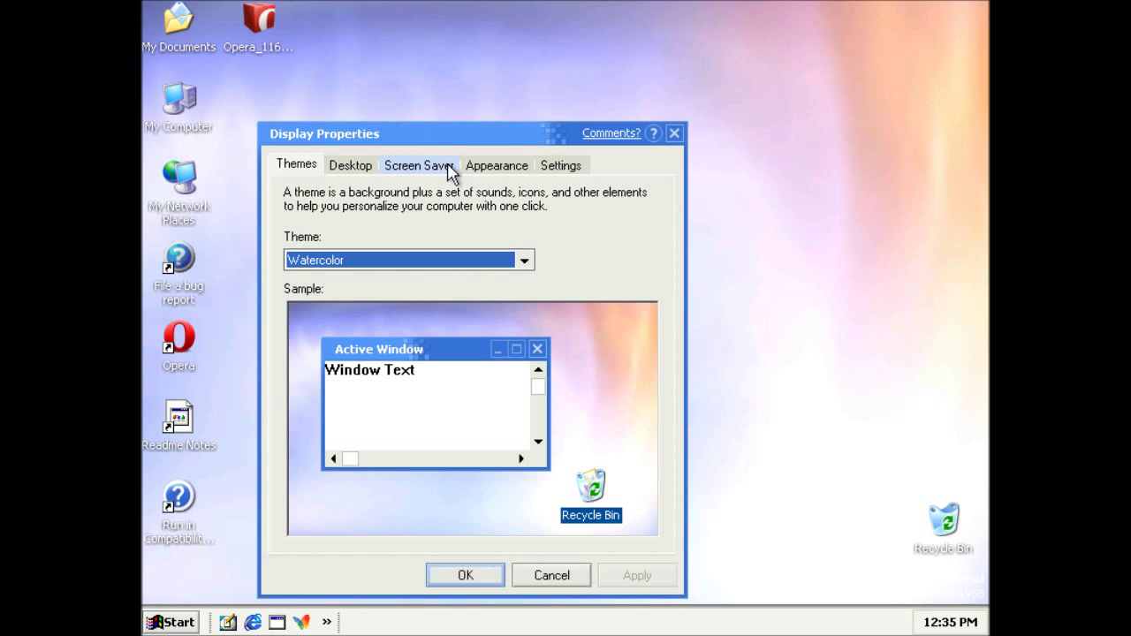
left_click(523, 260)
left_click(371, 308)
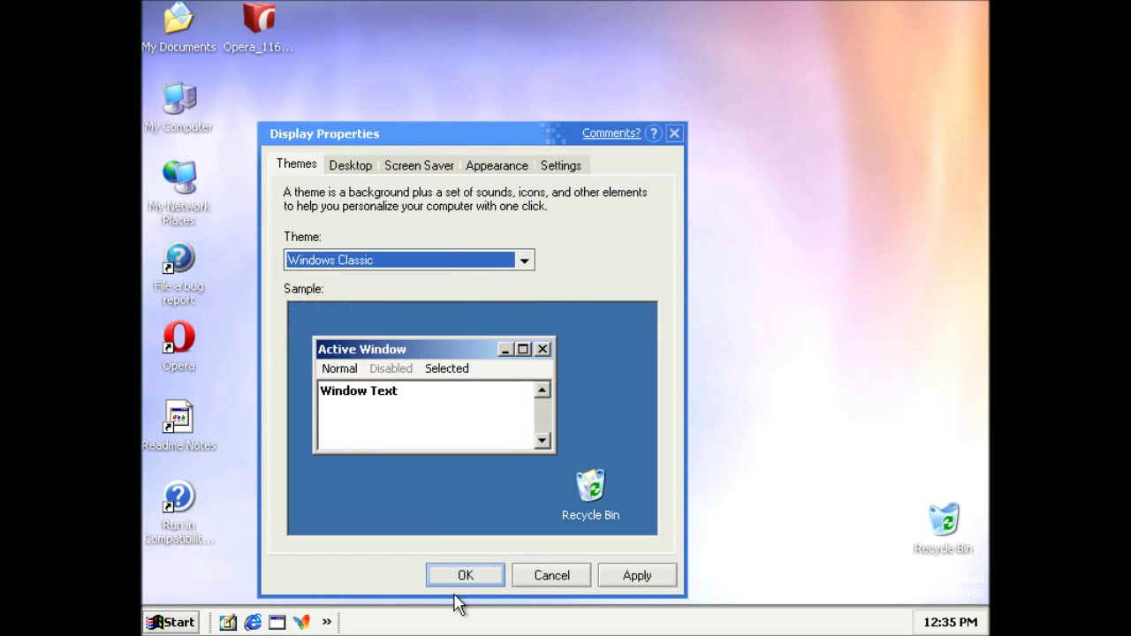
left_click(457, 576)
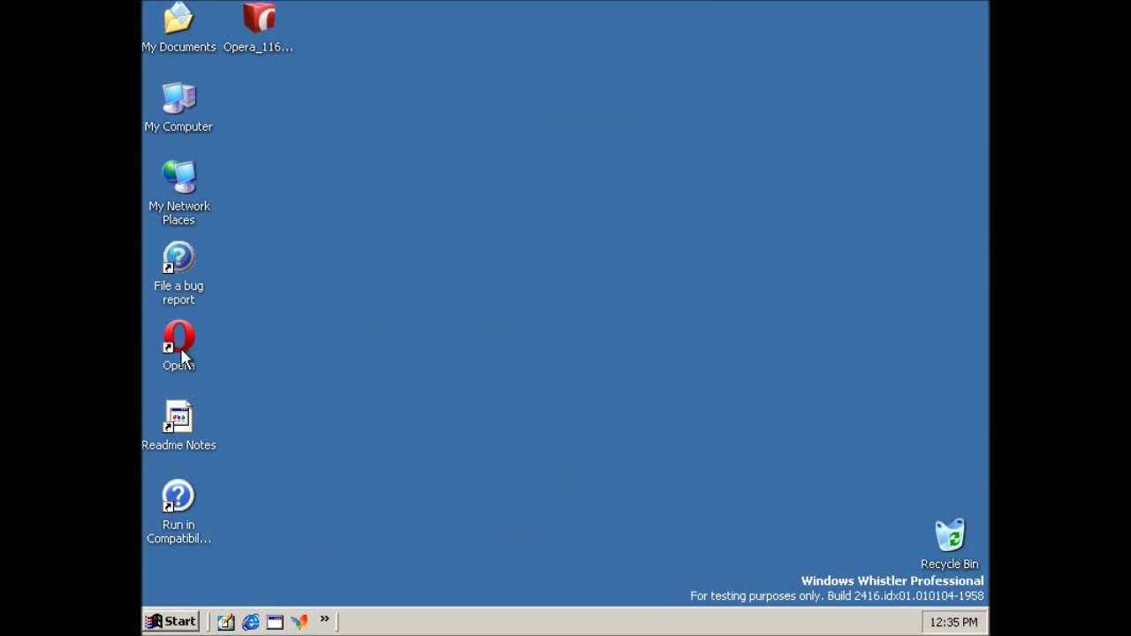
Step: Launch Opera from the desktop, load google.com, and look over the page
double_click(179, 349)
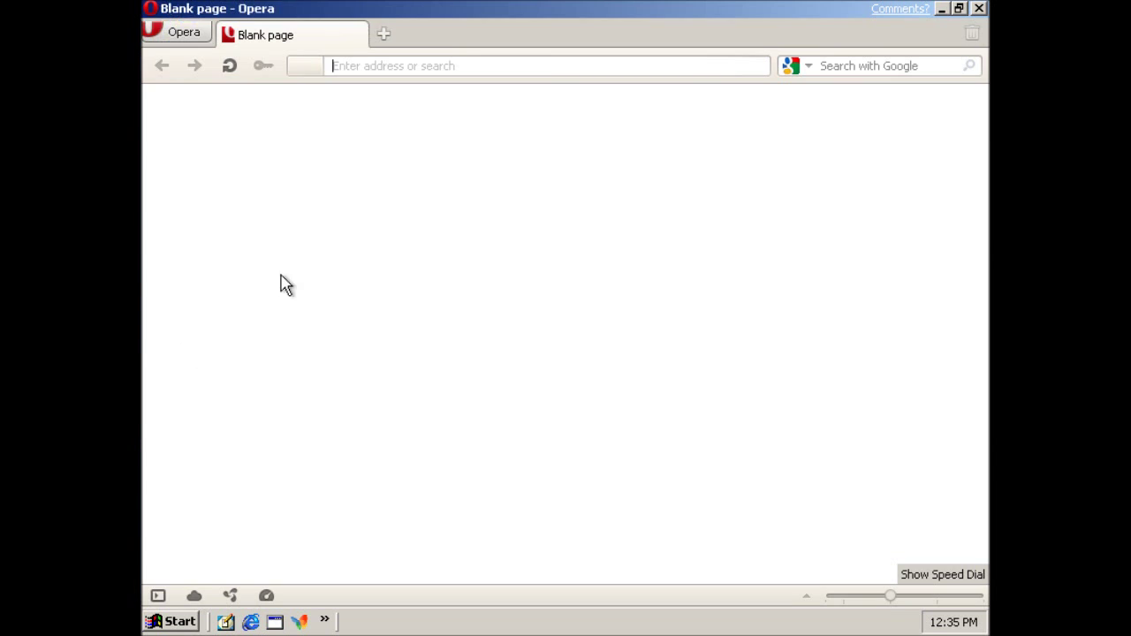
type("google.com")
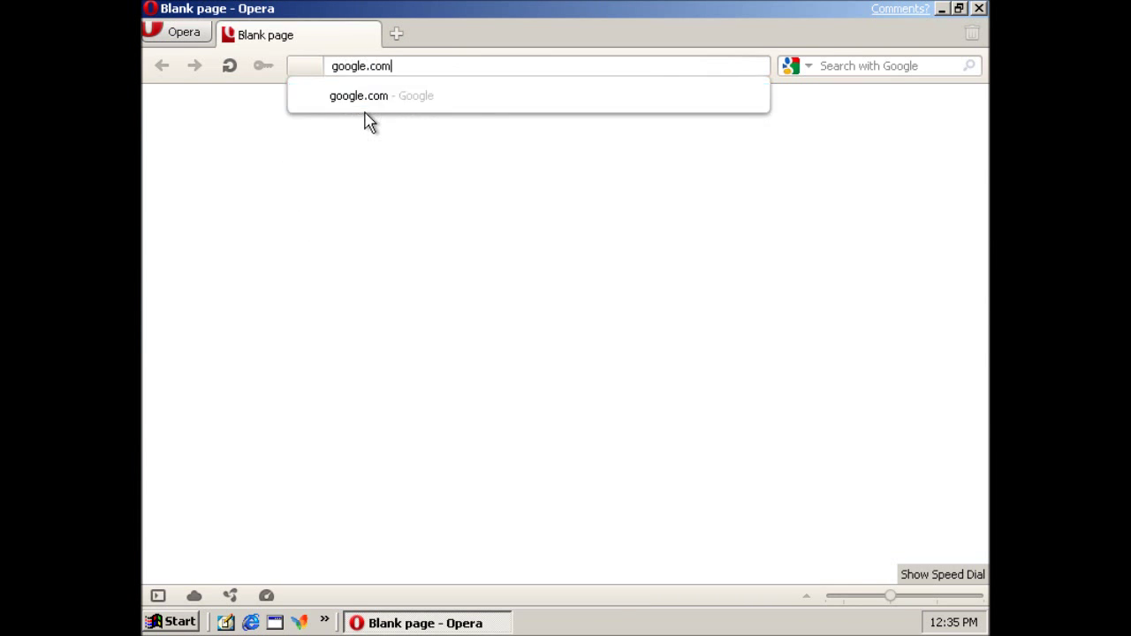
key("Return")
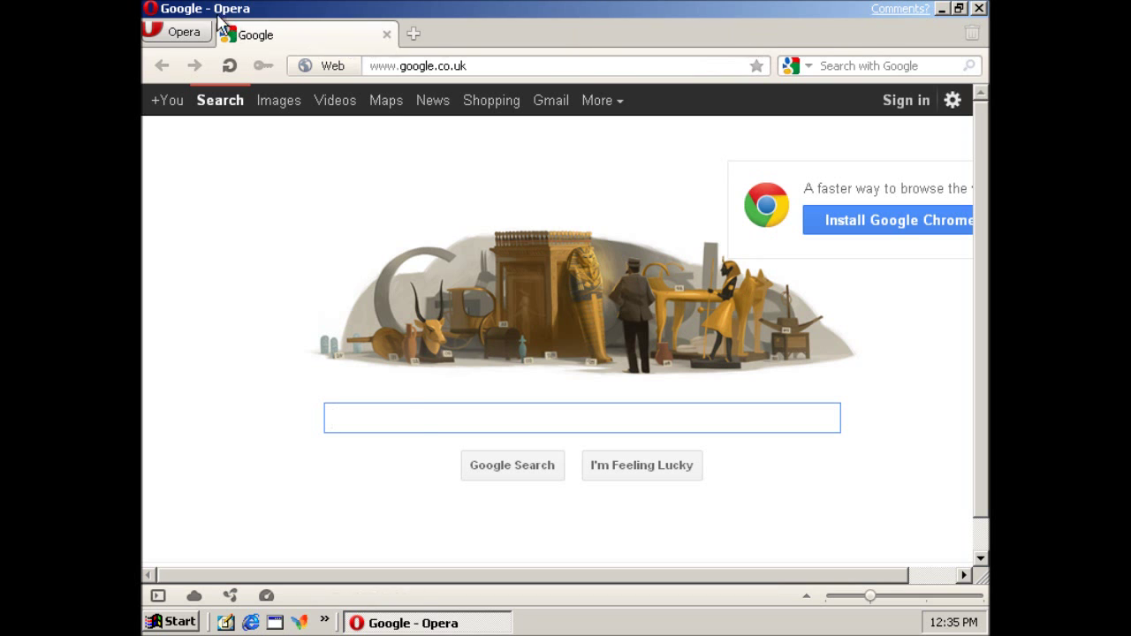
scroll(975, 545, "down", 1)
left_click(937, 578)
left_click_drag(954, 575, 881, 580)
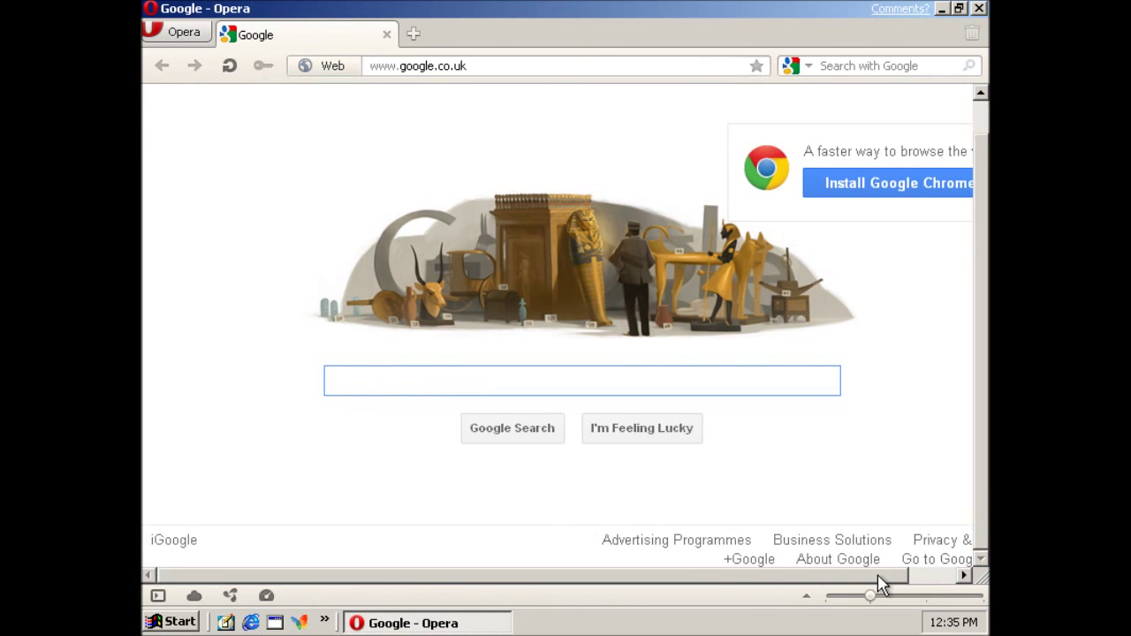
Step: Open Google Maps from the Google page, look over the map, and close Opera
scroll(712, 354, "up", 1)
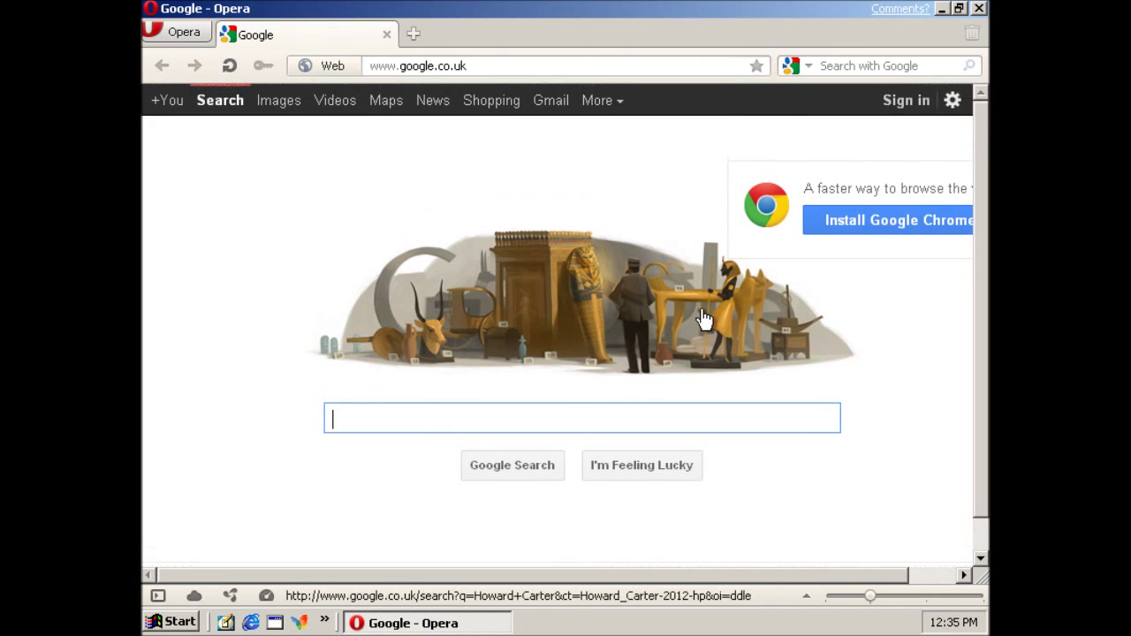
left_click(385, 101)
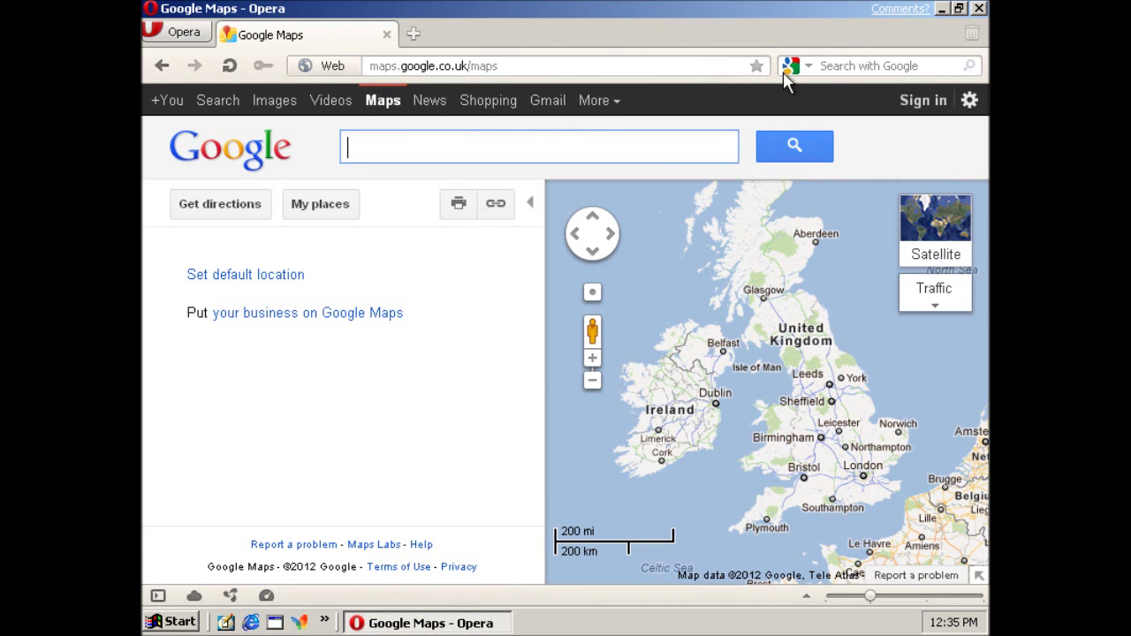
left_click(979, 8)
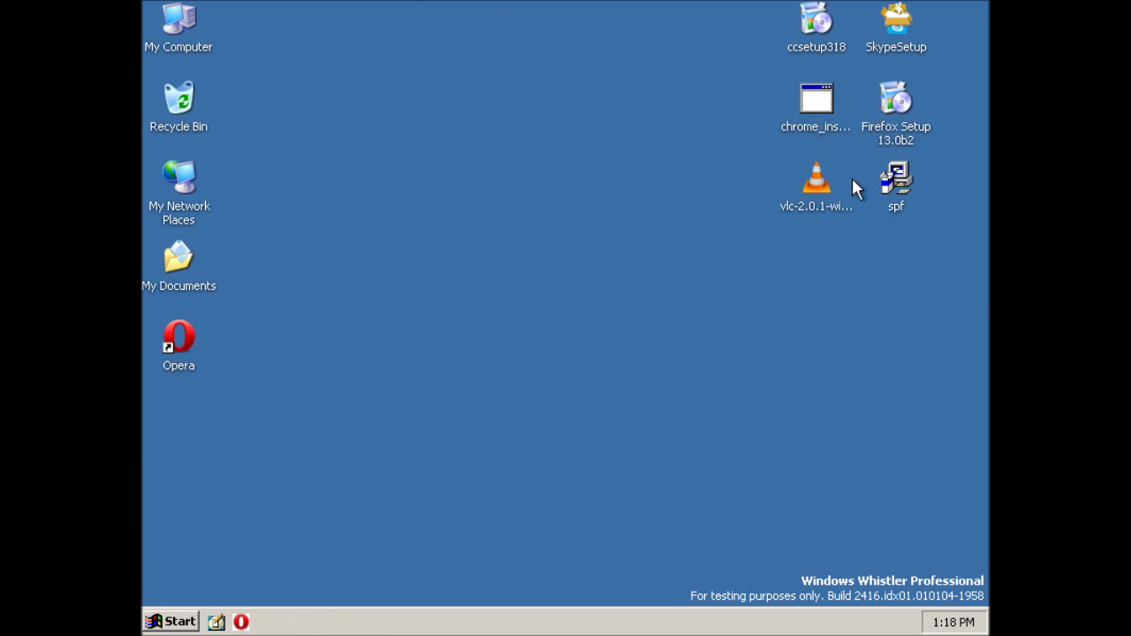
Step: Install Sygate Personal Firewall from the spf installer, accepting the license agreement and default settings, and decline the system restart
double_click(898, 180)
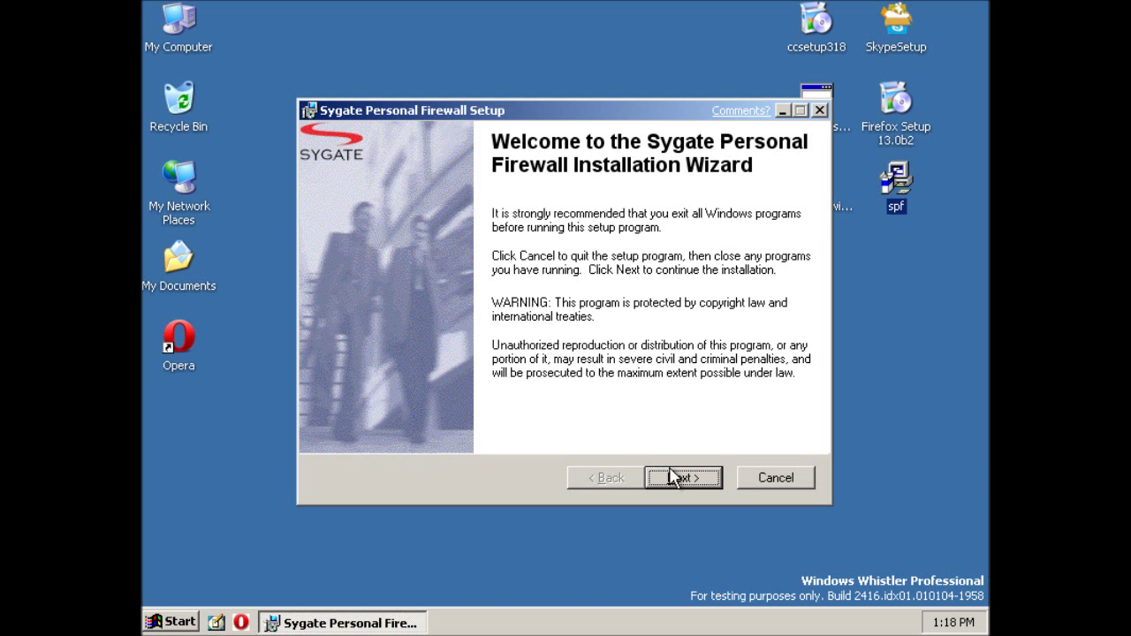
left_click(671, 475)
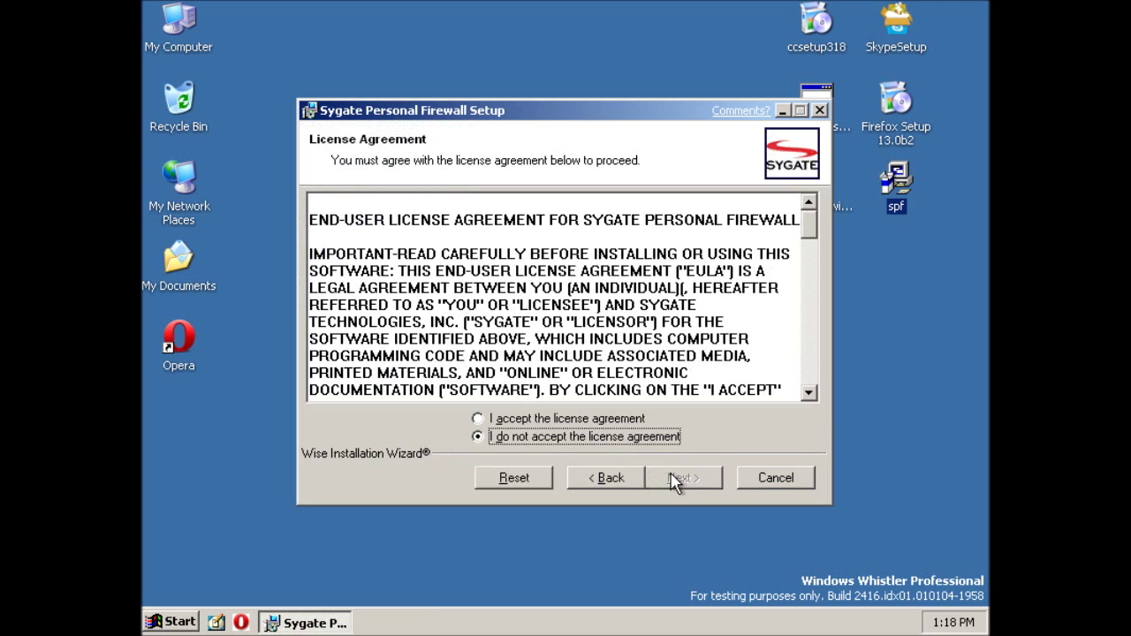
left_click(624, 419)
left_click(669, 475)
left_click(668, 474)
left_click(668, 477)
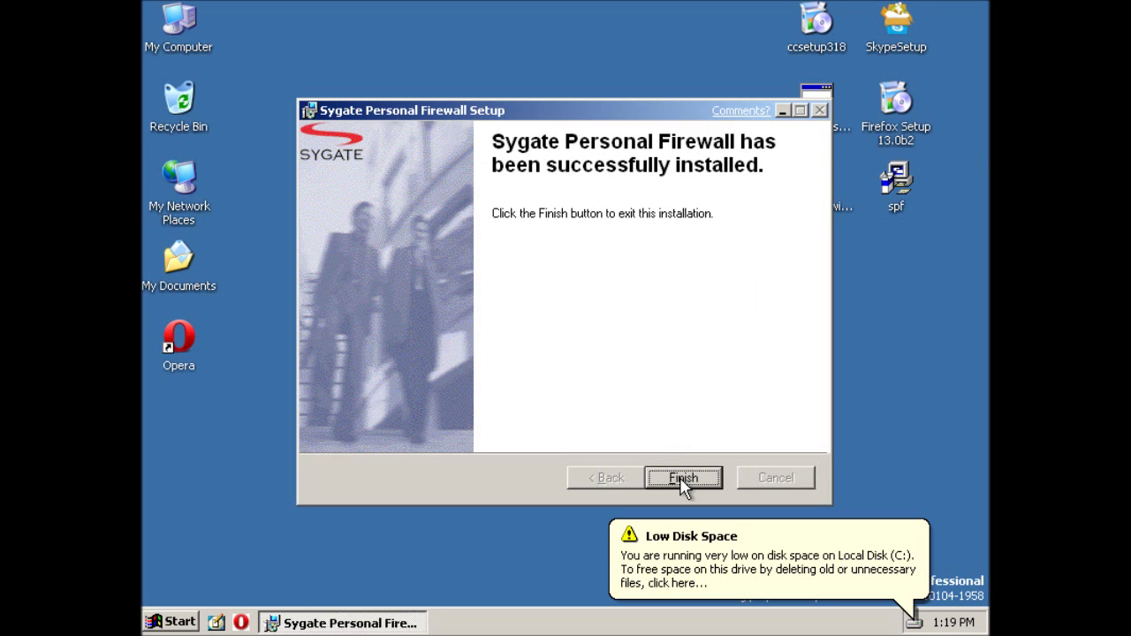
left_click(681, 474)
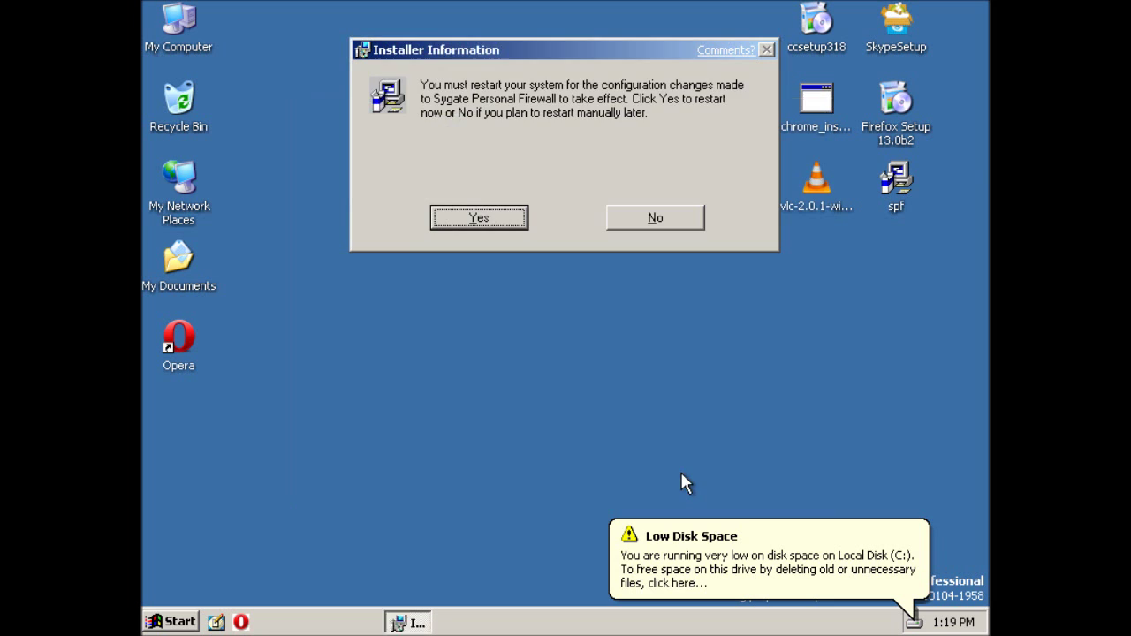
left_click(643, 221)
Step: Try to install VLC media player 2.0.1 in English with the default components, and cancel the setup
double_click(793, 209)
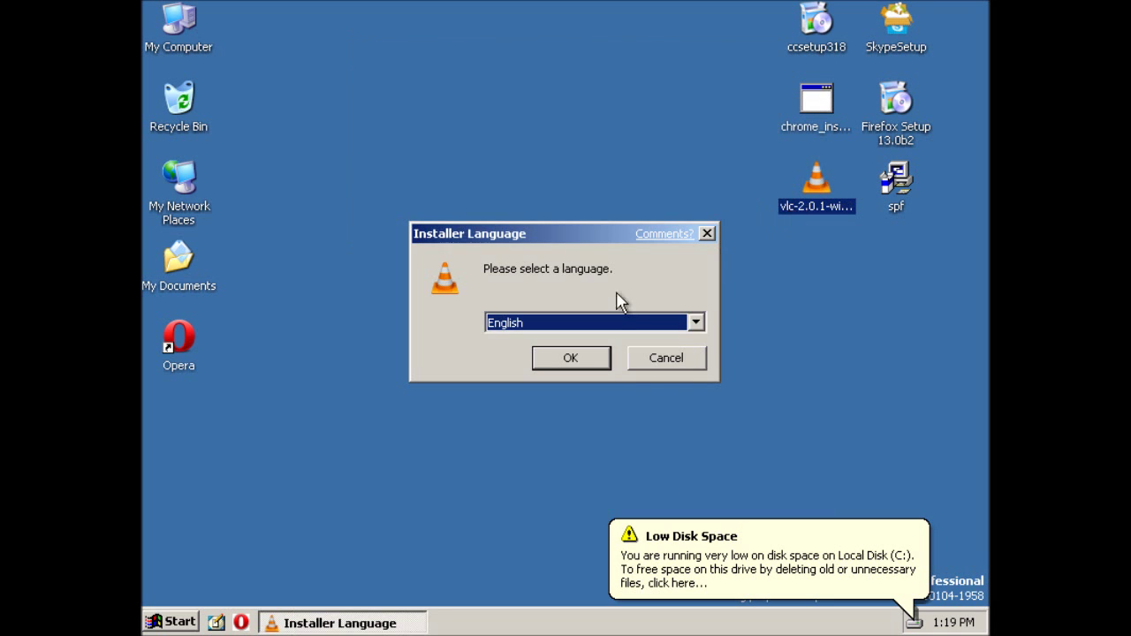
left_click(595, 359)
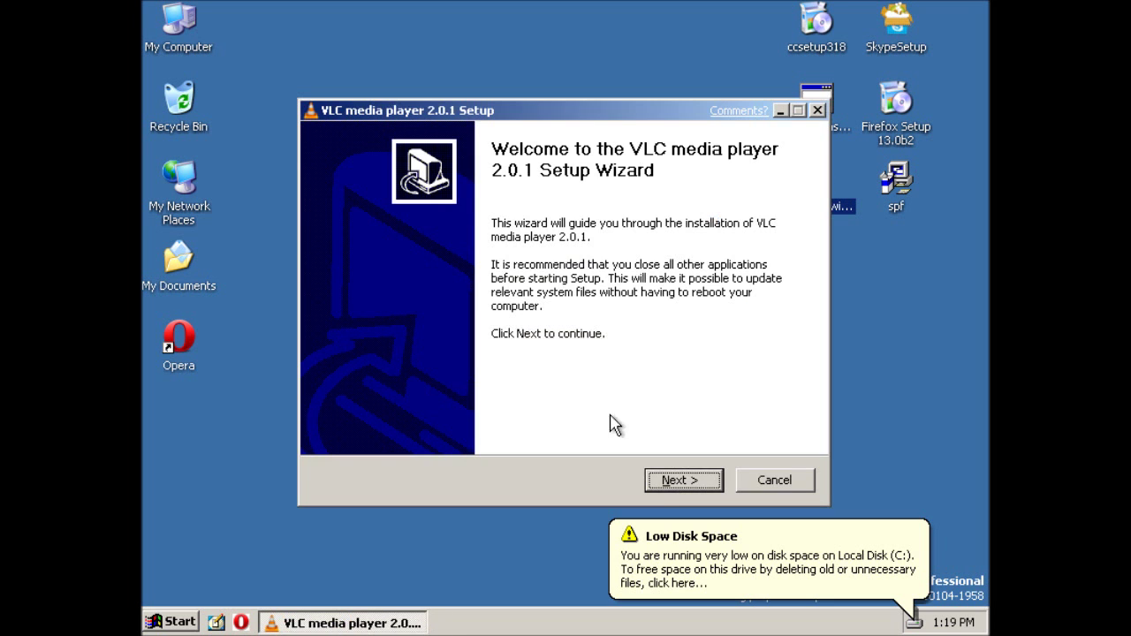
left_click(660, 482)
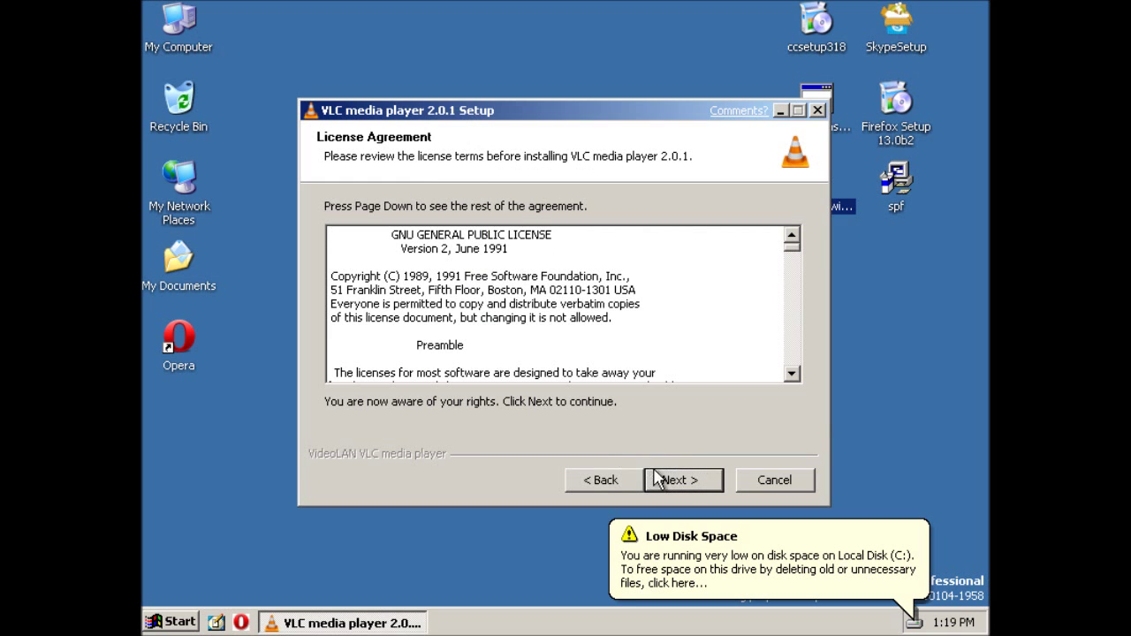
left_click(674, 478)
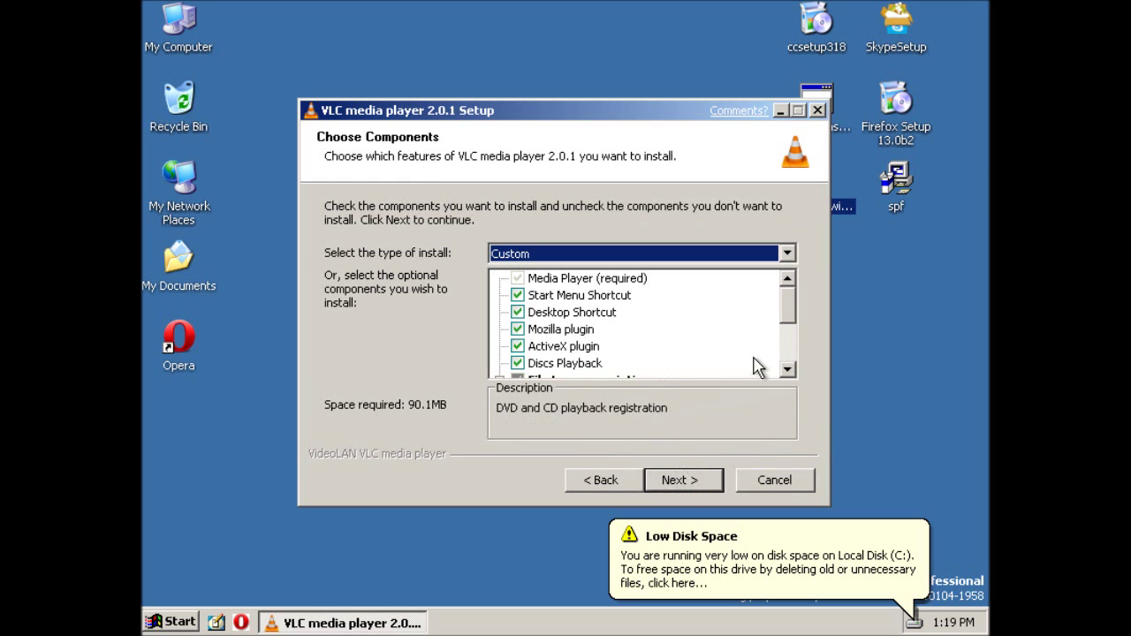
scroll(780, 366, "down", 2)
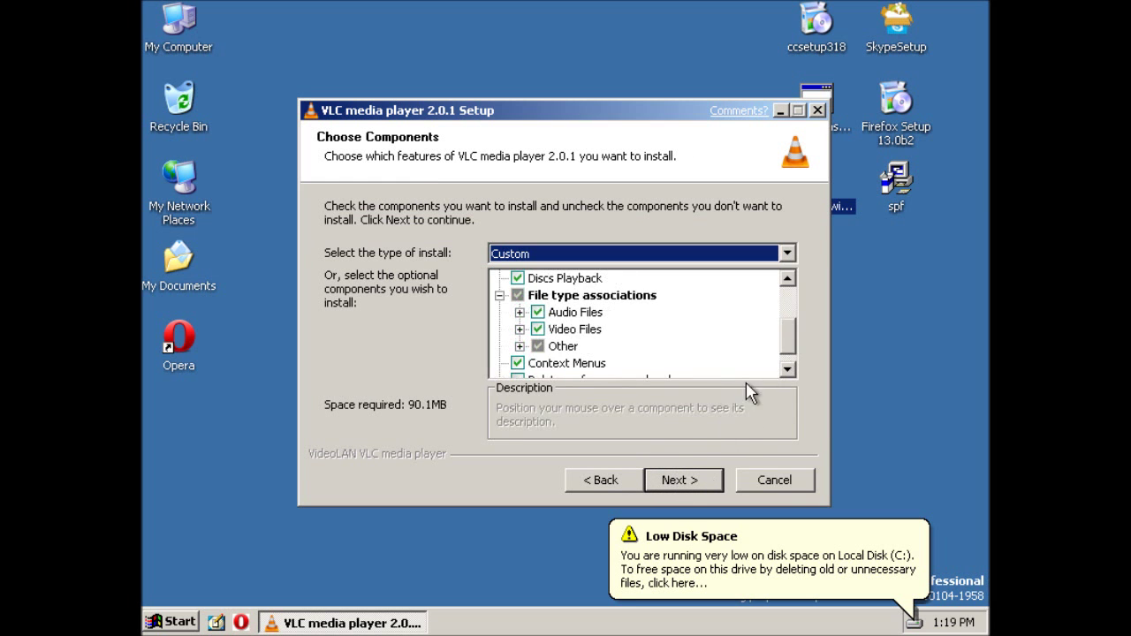
left_click(682, 482)
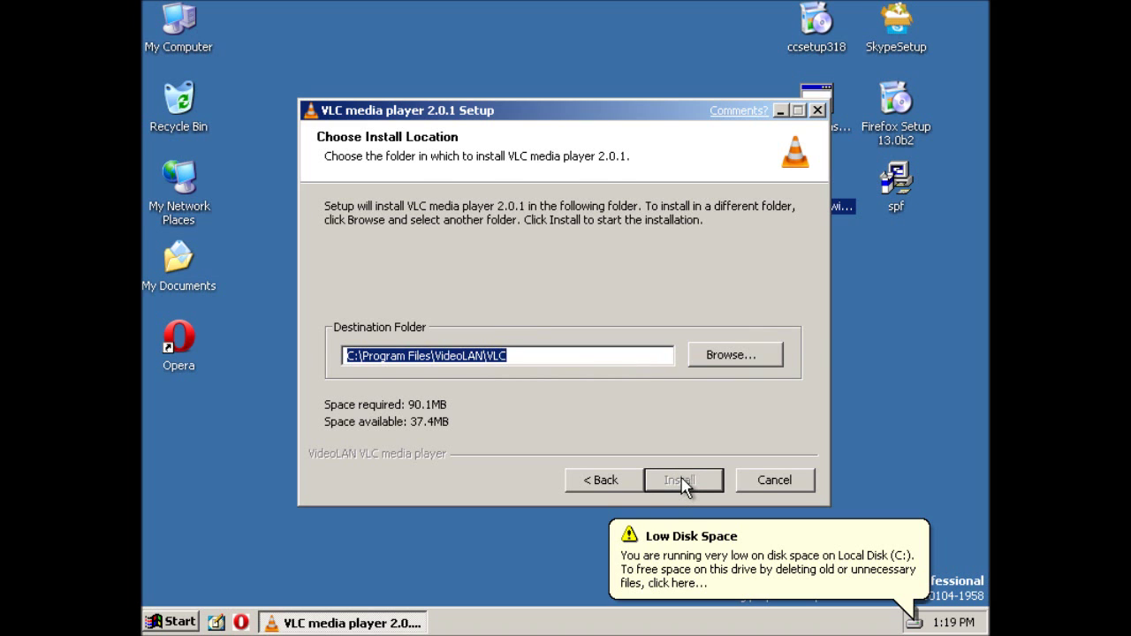
left_click(748, 481)
left_click(539, 370)
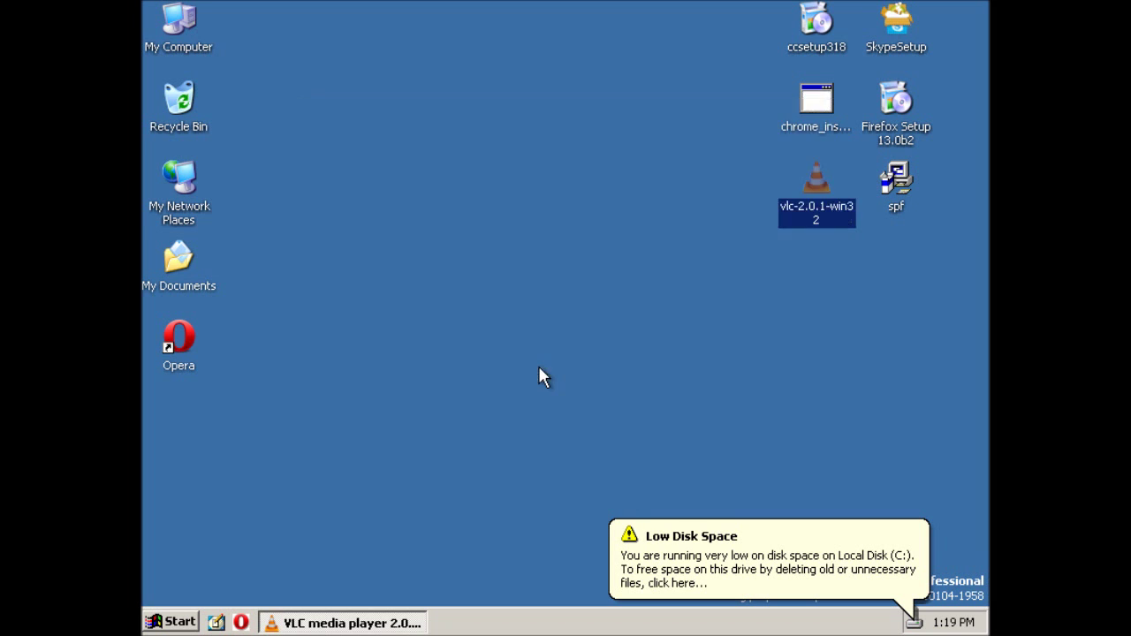
Step: Delete the chrome_installer file from the desktop
left_click(821, 110)
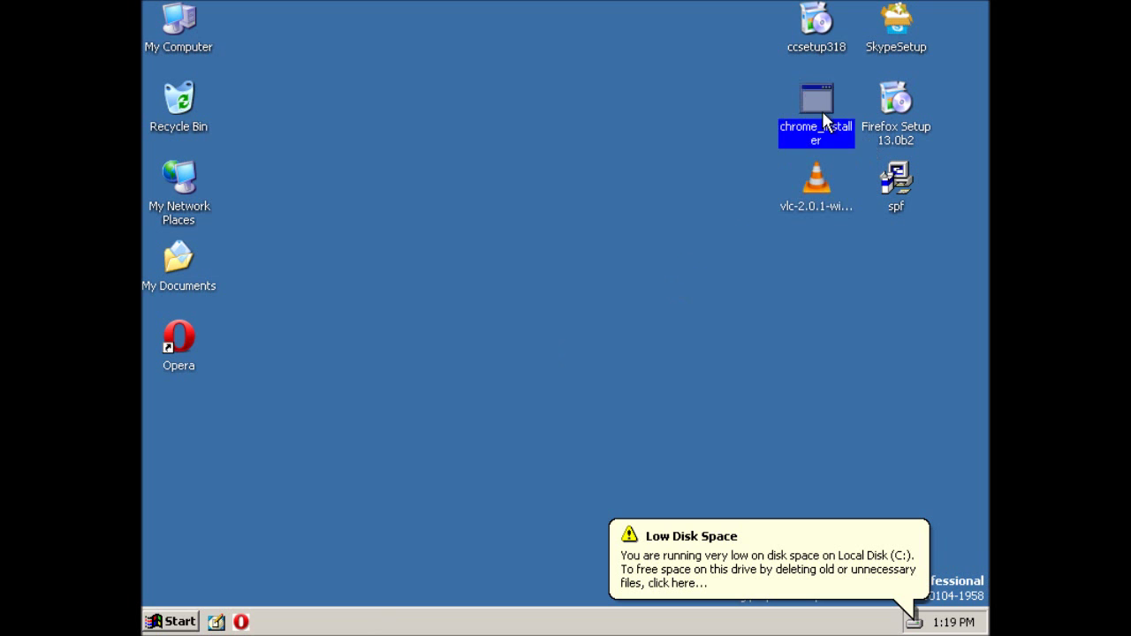
key("Delete")
left_click(608, 333)
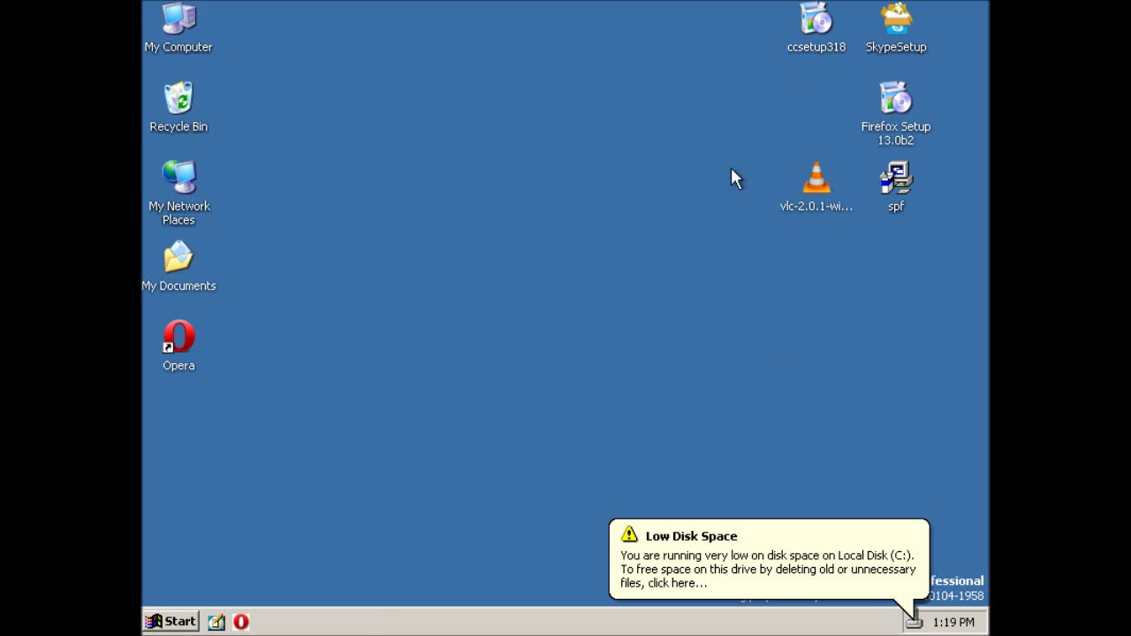
Step: Start the CCleaner v3.18 setup from ccsetup318, accept the license agreement, and open the advanced install options
double_click(813, 46)
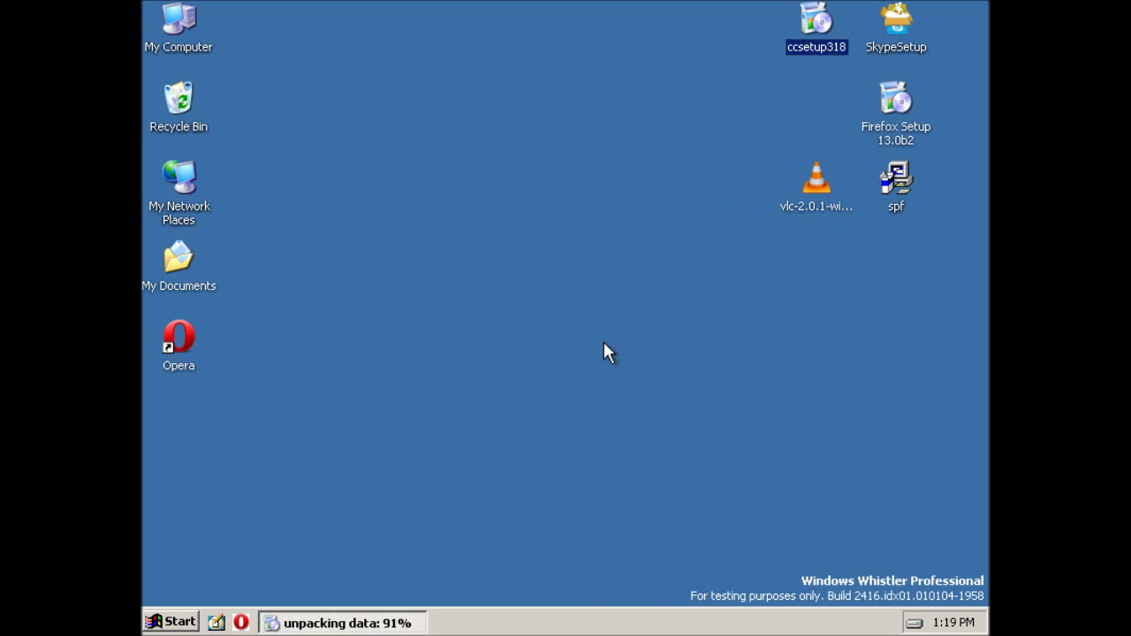
left_click(589, 365)
left_click(669, 484)
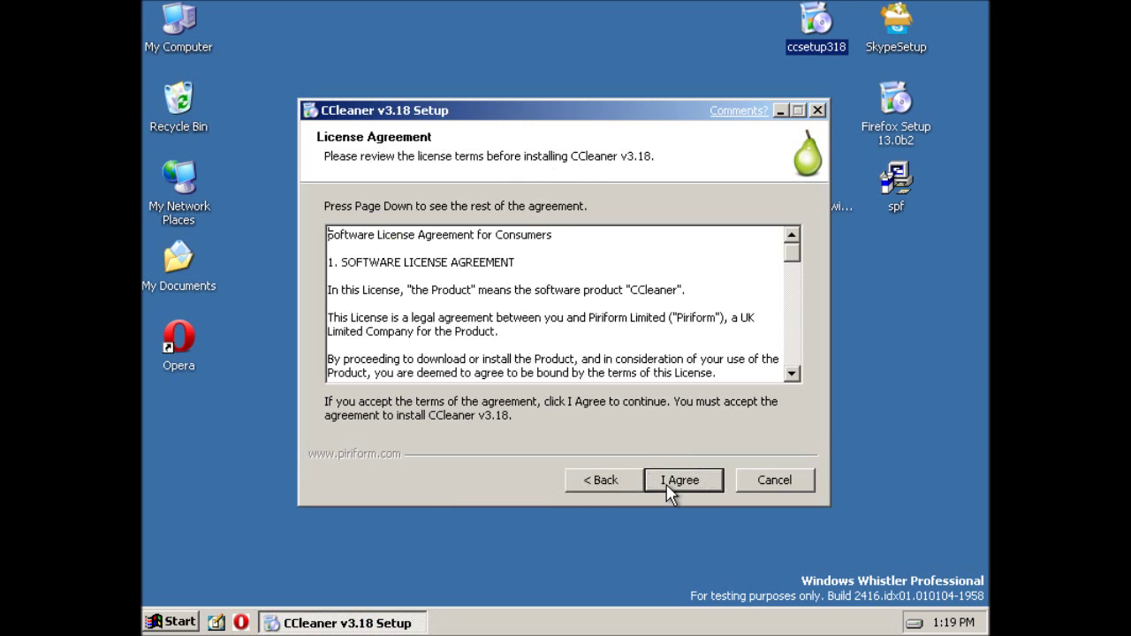
left_click(674, 489)
left_click(674, 490)
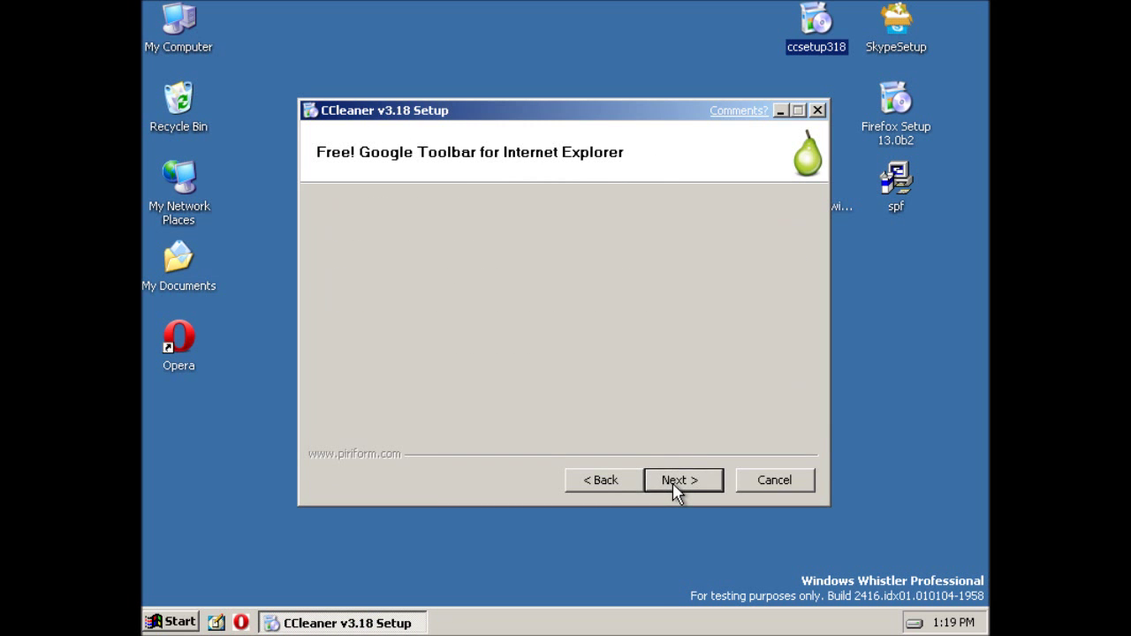
left_click(676, 492)
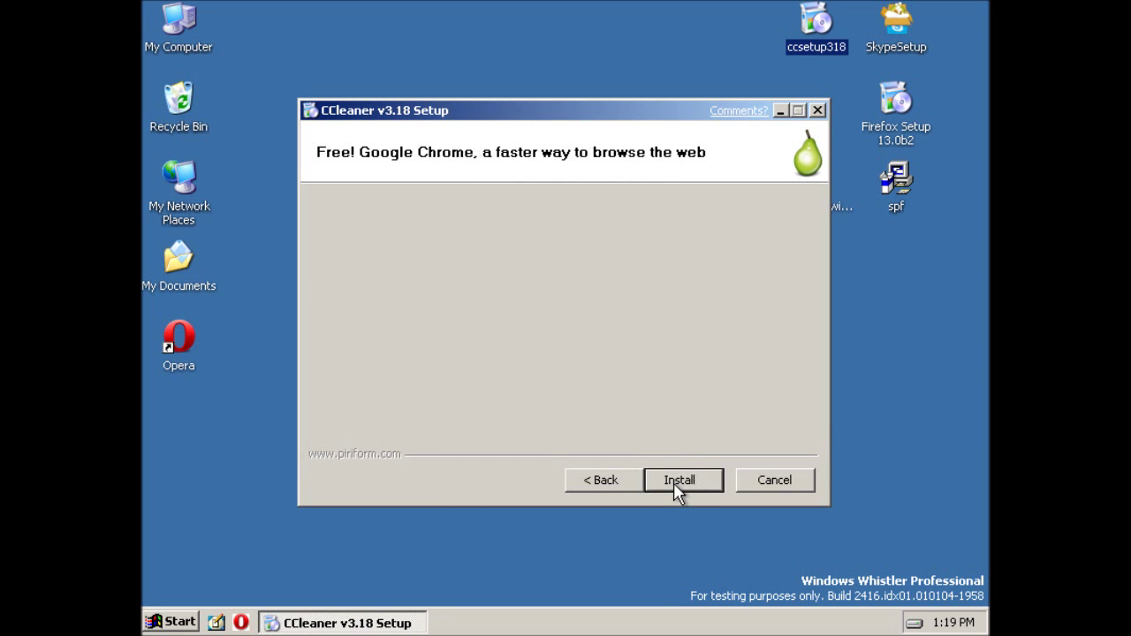
left_click(628, 486)
left_click(627, 483)
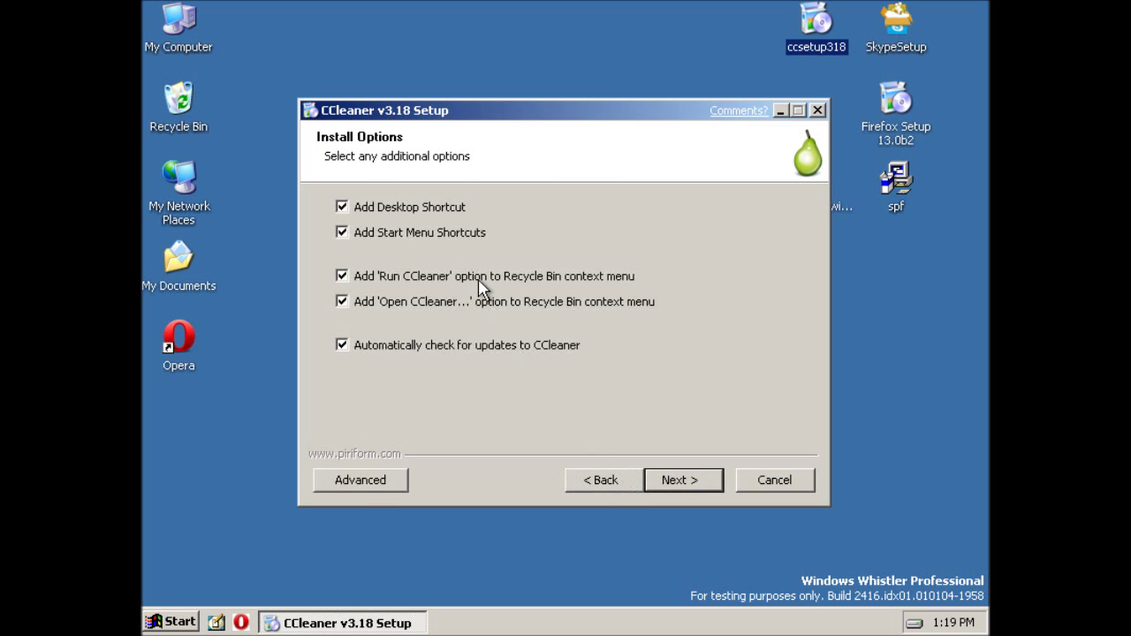
left_click(367, 492)
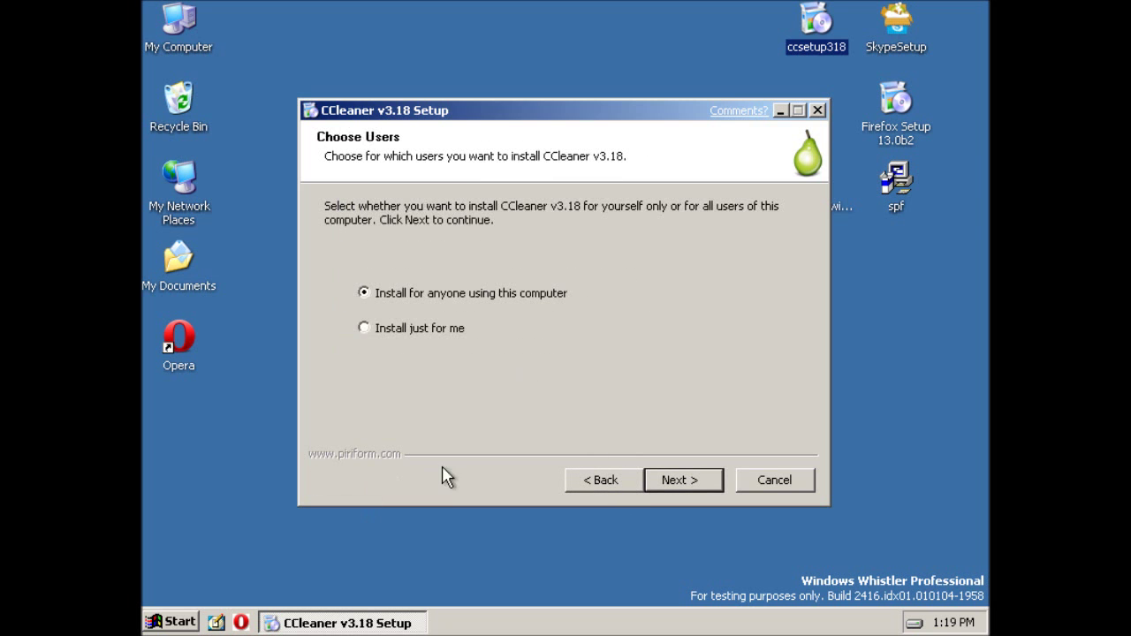
Step: Install CCleaner for anyone using this computer in C:\Program Files\CCleaner, and finish the setup with CCleaner set to run
left_click(678, 493)
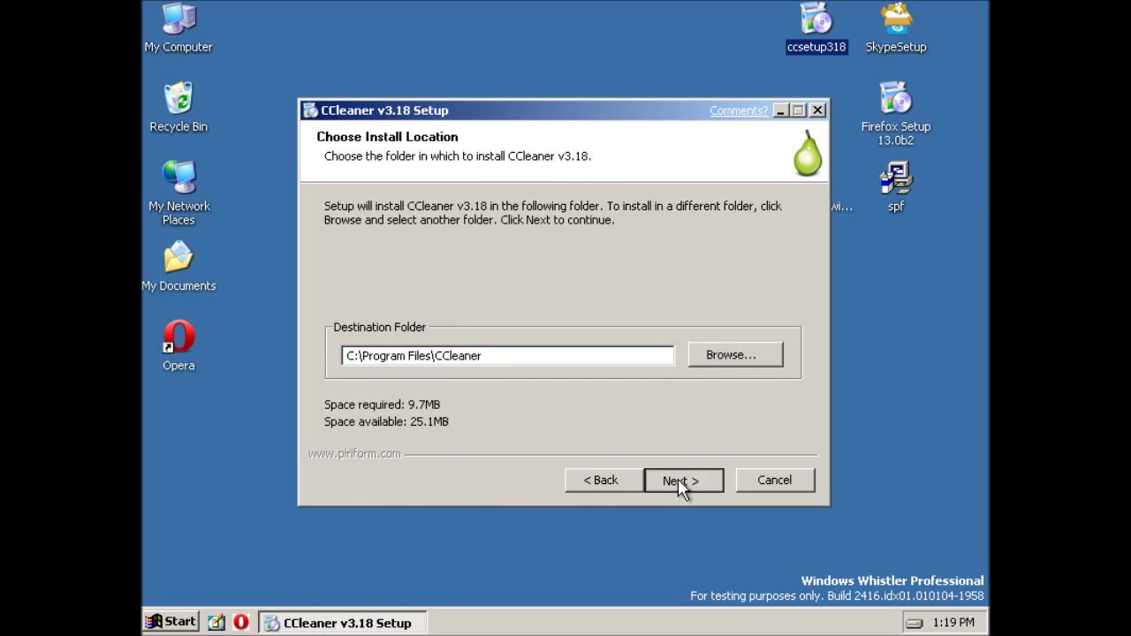
left_click(678, 489)
left_click(679, 482)
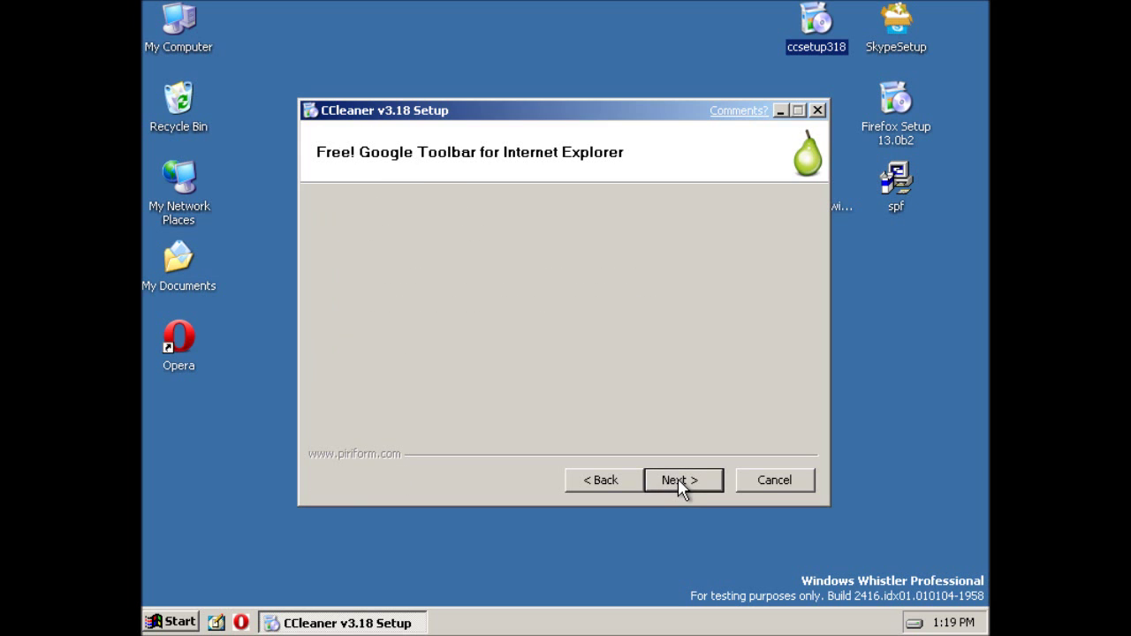
left_click(678, 479)
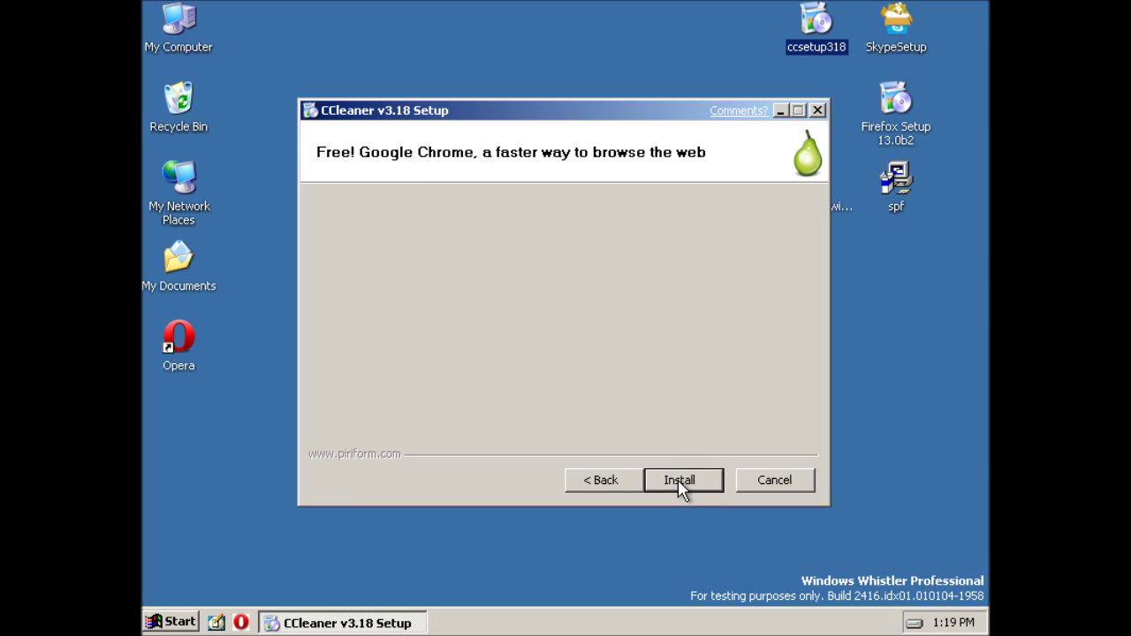
left_click(669, 485)
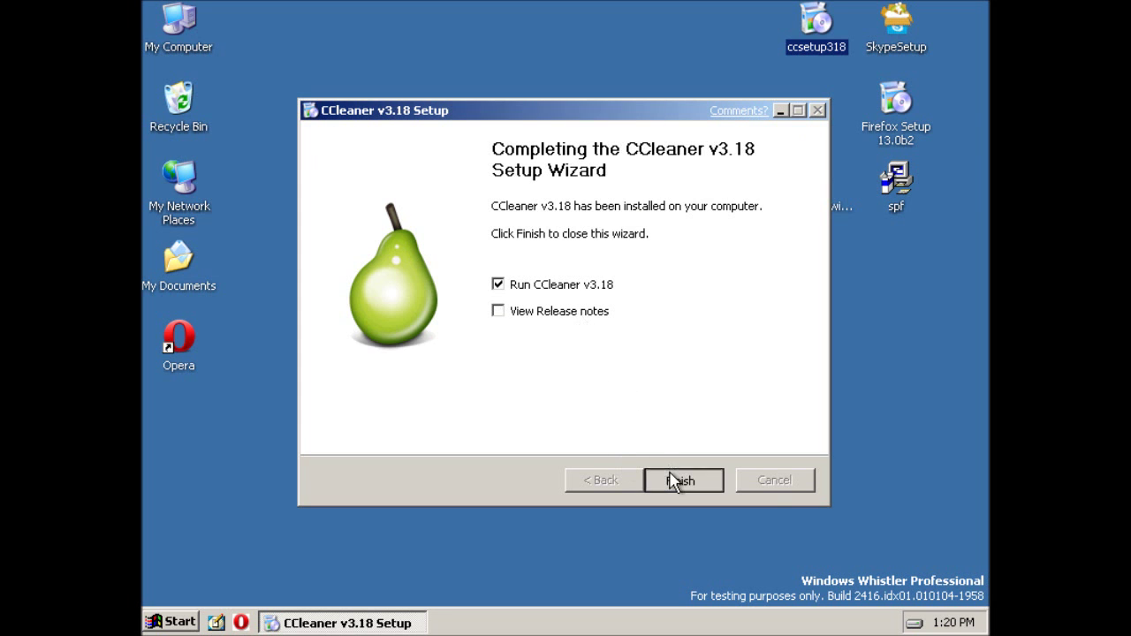
left_click(677, 479)
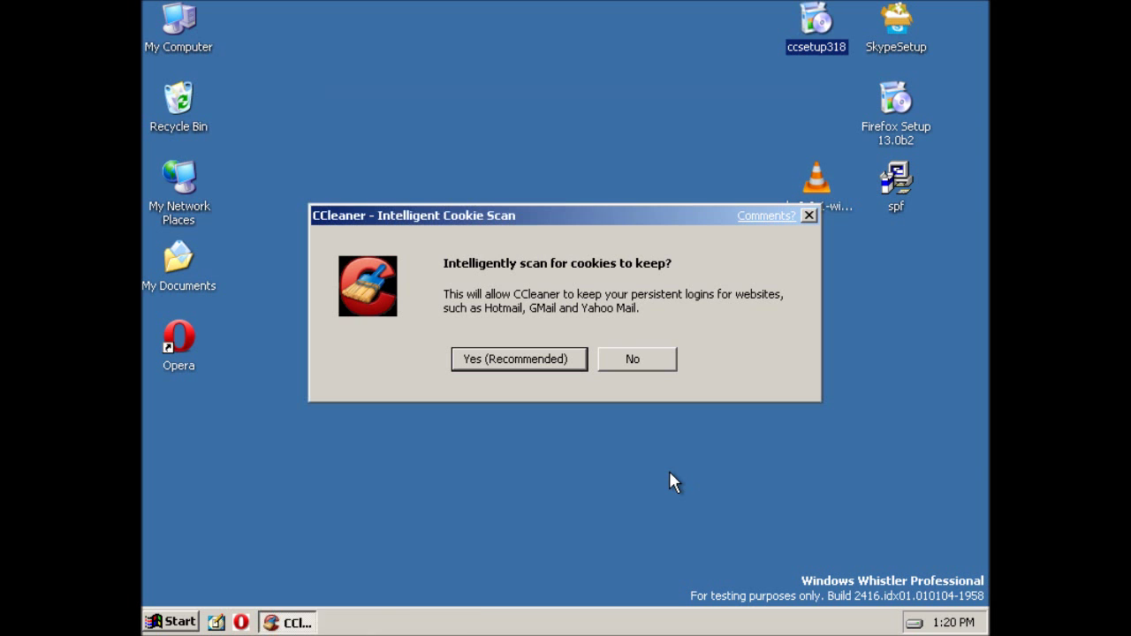
Step: Accept the intelligent cookie scan, run the cleaner with the default items, and look over the details of deleted files
left_click(583, 359)
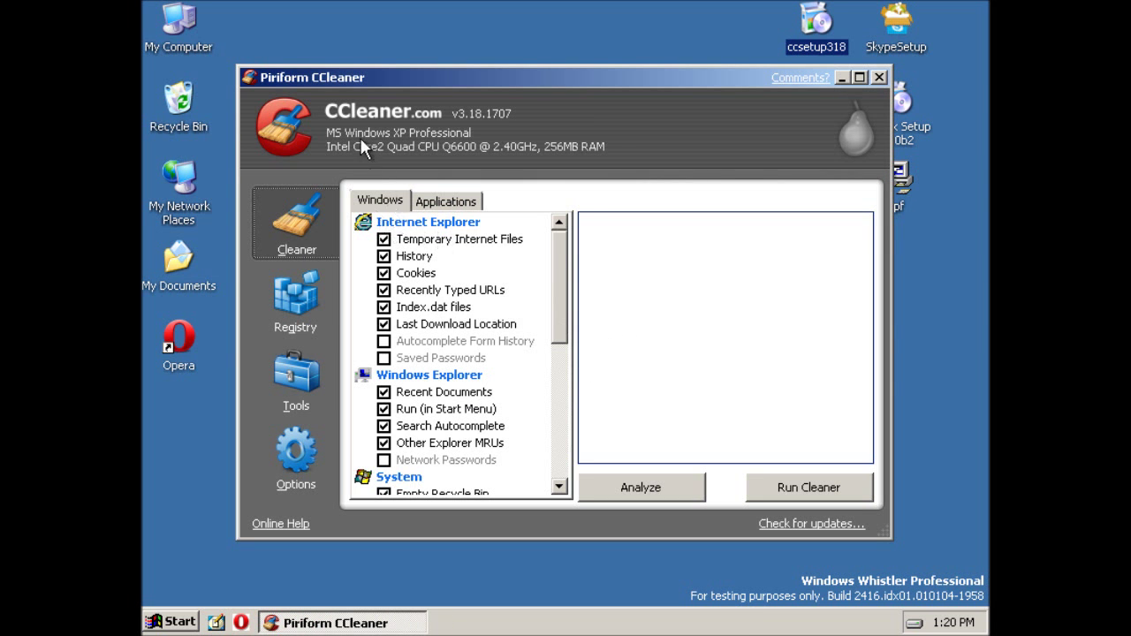
left_click(777, 487)
left_click(701, 280)
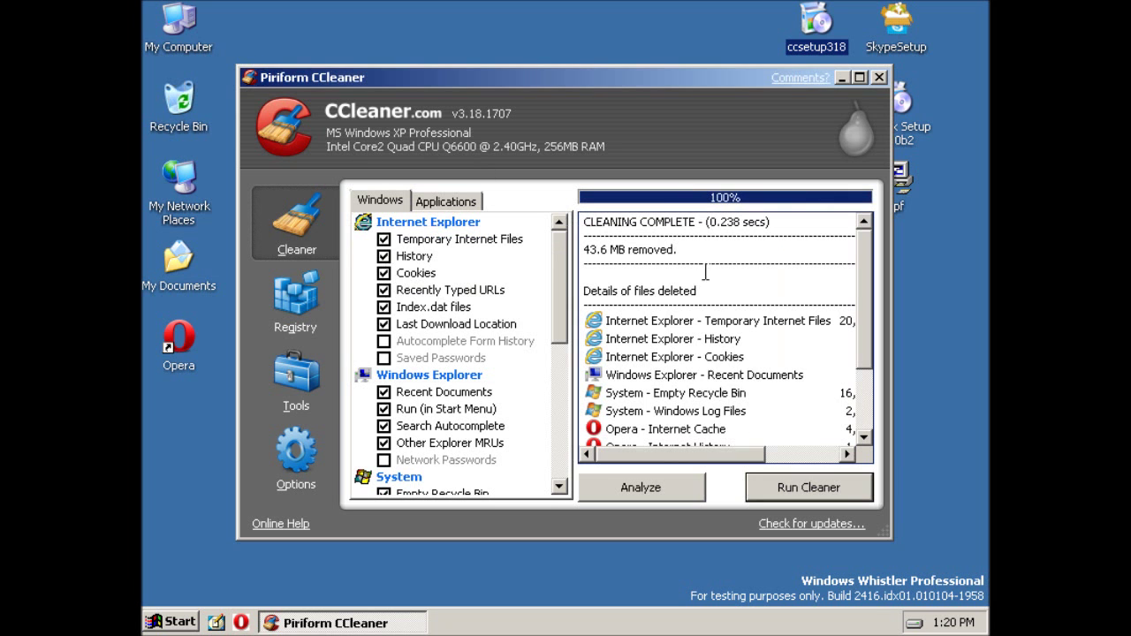
scroll(862, 393, "down", 2)
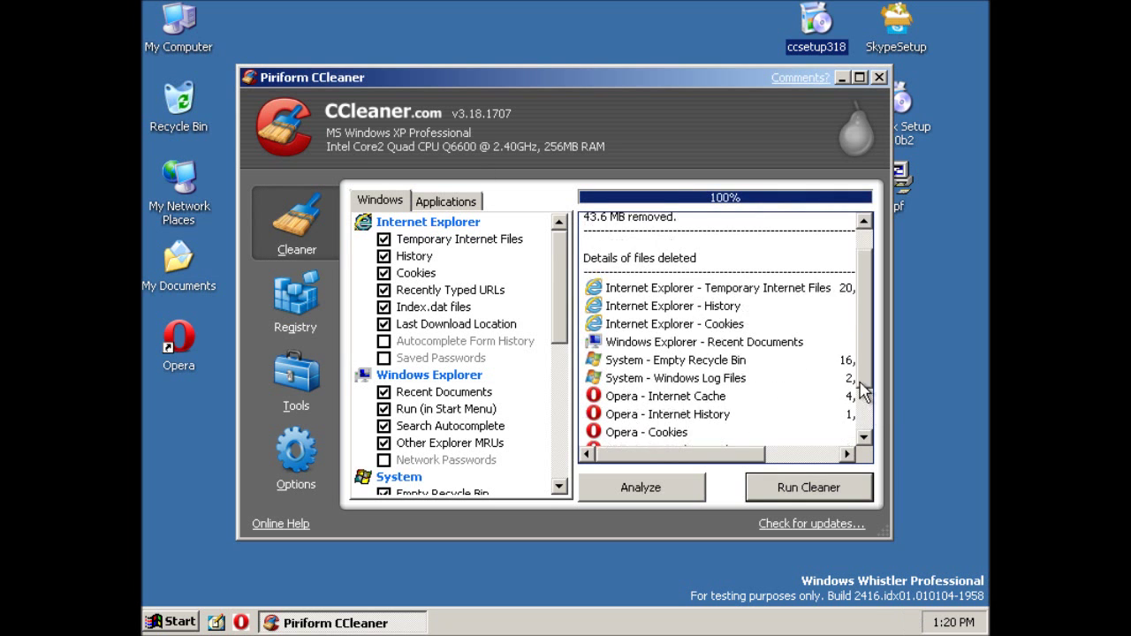
Step: Show the Applications cleaning items, run the cleaner again with the default selection, and close CCleaner
left_click(439, 204)
left_click(757, 493)
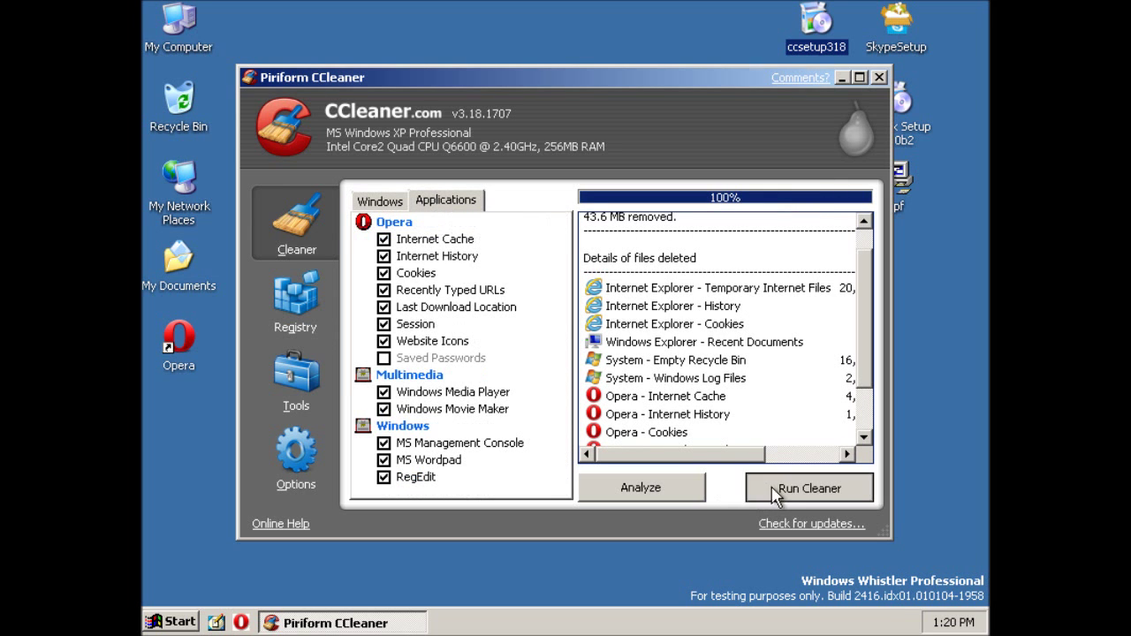
left_click(728, 269)
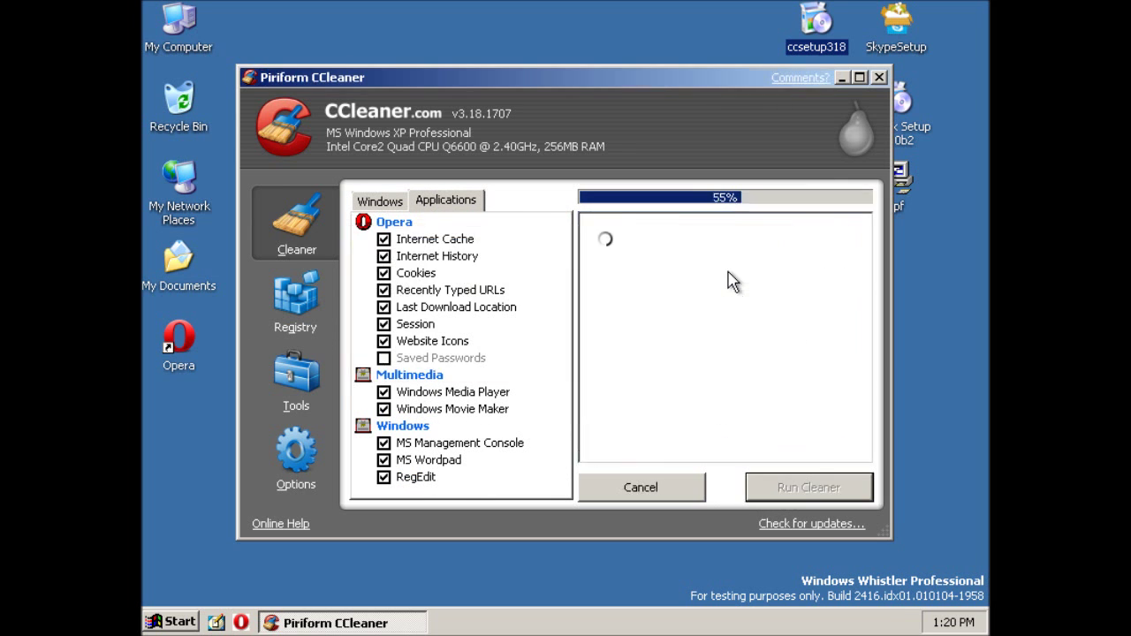
left_click(879, 77)
Step: Delete the ccsetup318 installer from the desktop and empty the Recycle Bin
key("Delete")
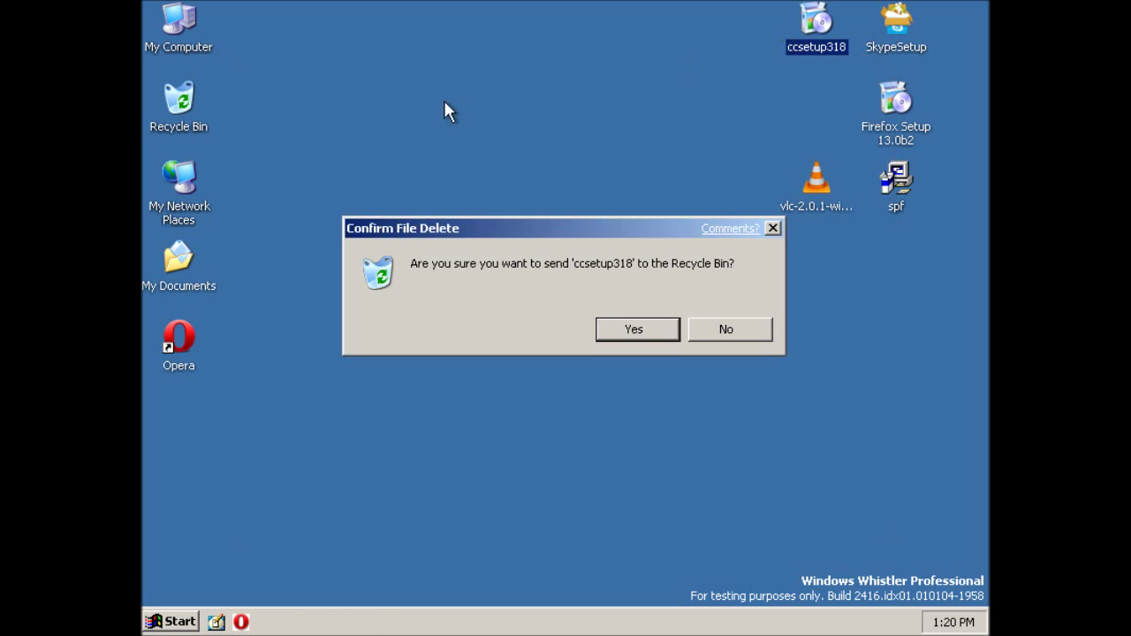
key("Return")
right_click(190, 100)
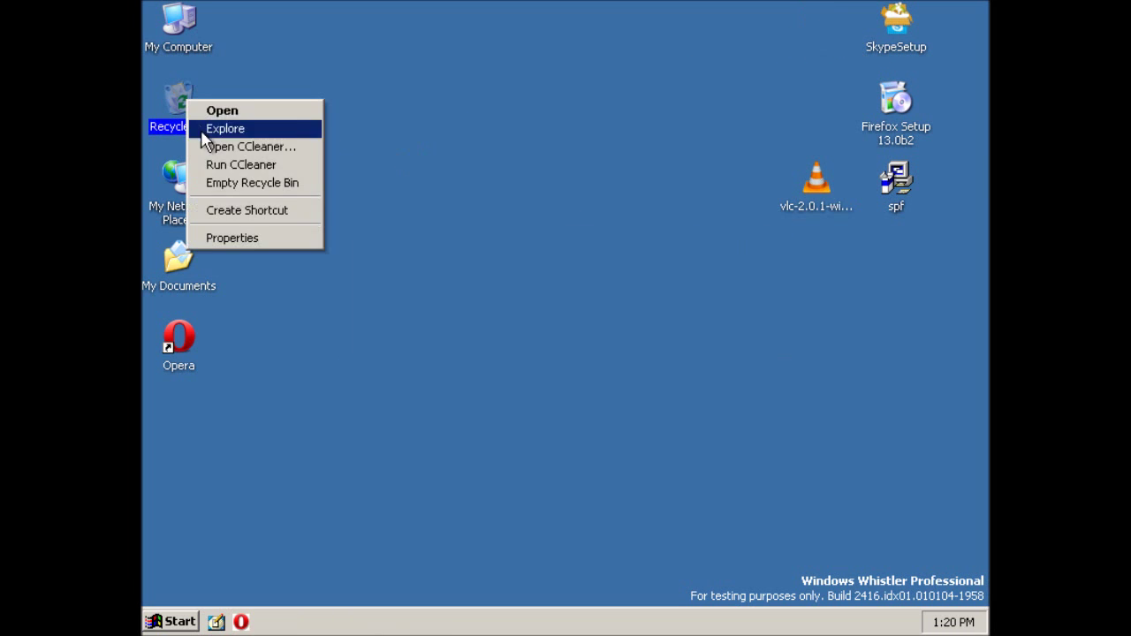
left_click(221, 184)
left_click(639, 337)
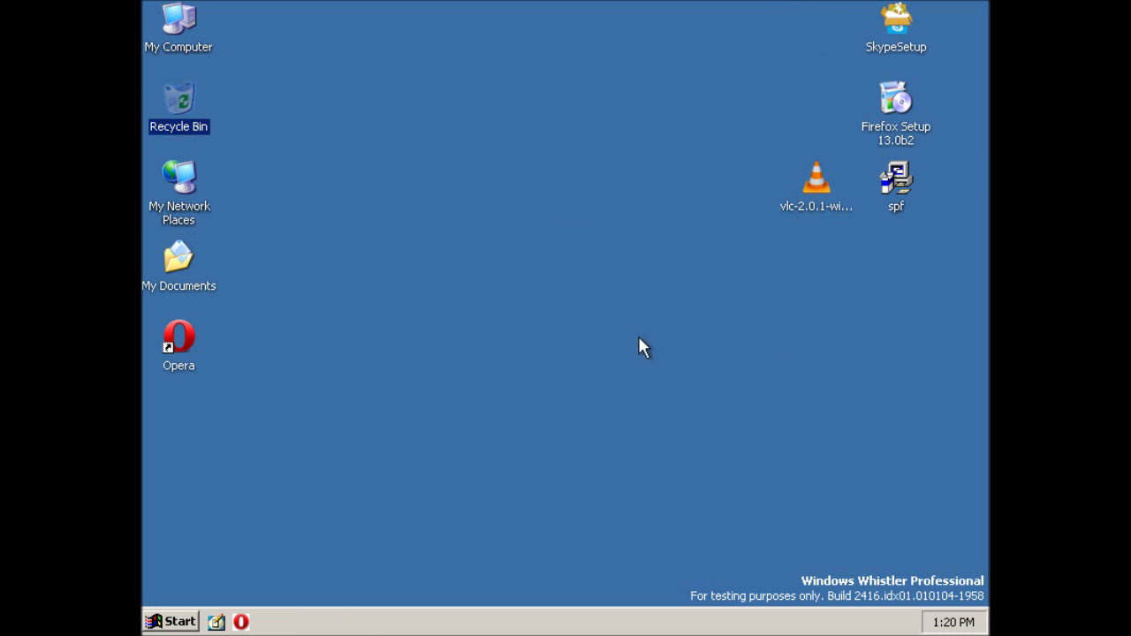
Step: Start the Firefox Setup 13.0b2 installer, and meanwhile delete the spf file from the desktop and empty the Recycle Bin
double_click(893, 137)
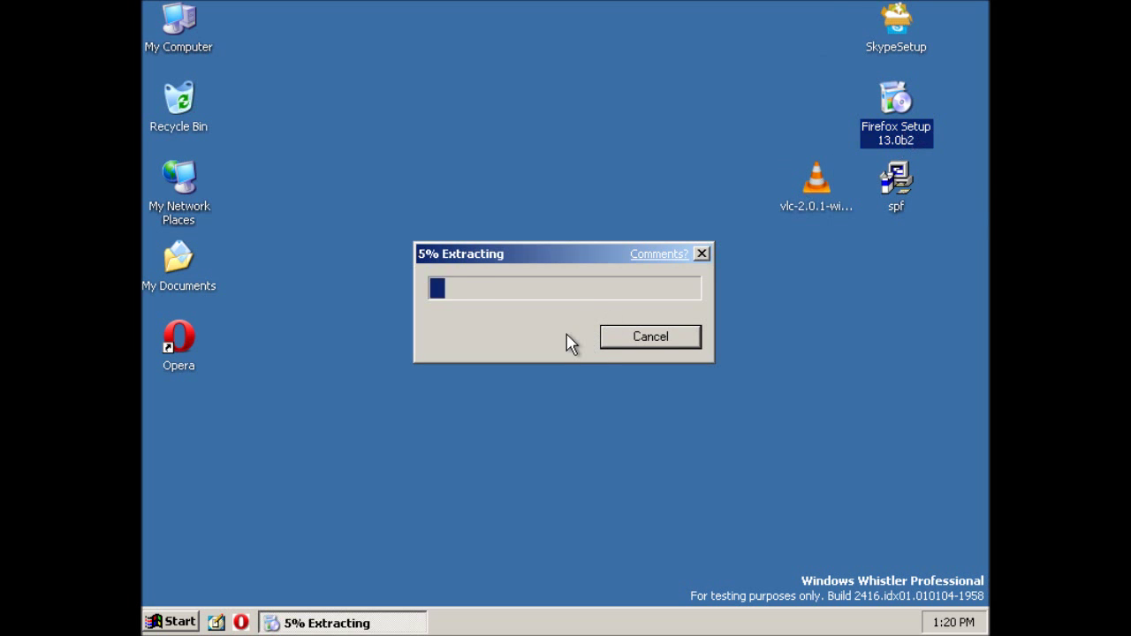
left_click(908, 178)
key("Delete")
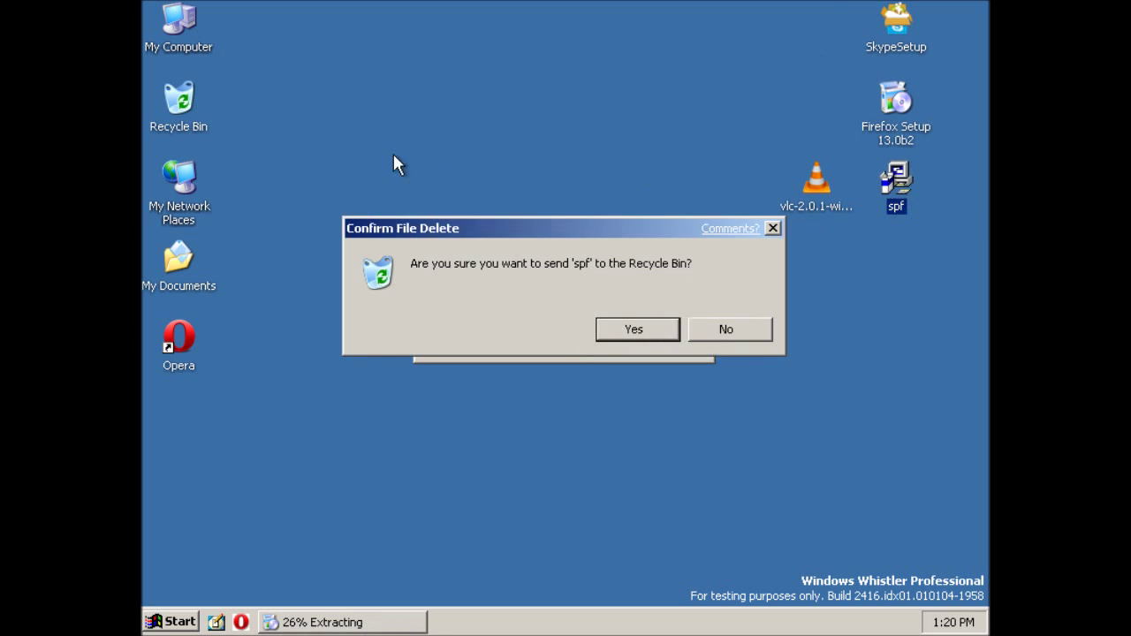
key("Return")
right_click(178, 107)
left_click(218, 191)
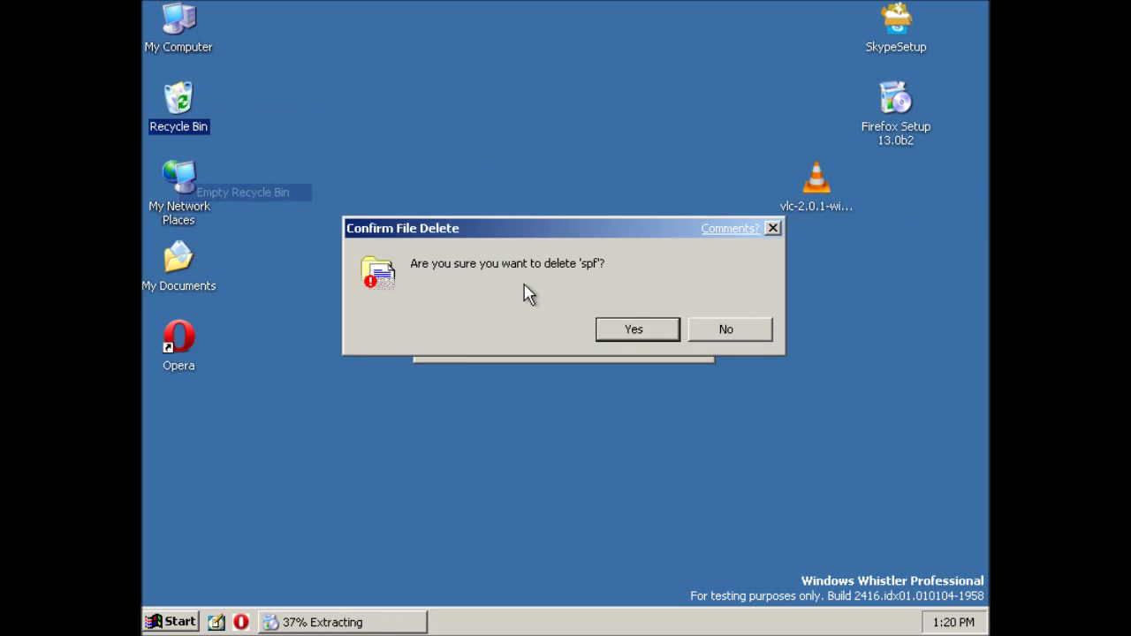
left_click(629, 334)
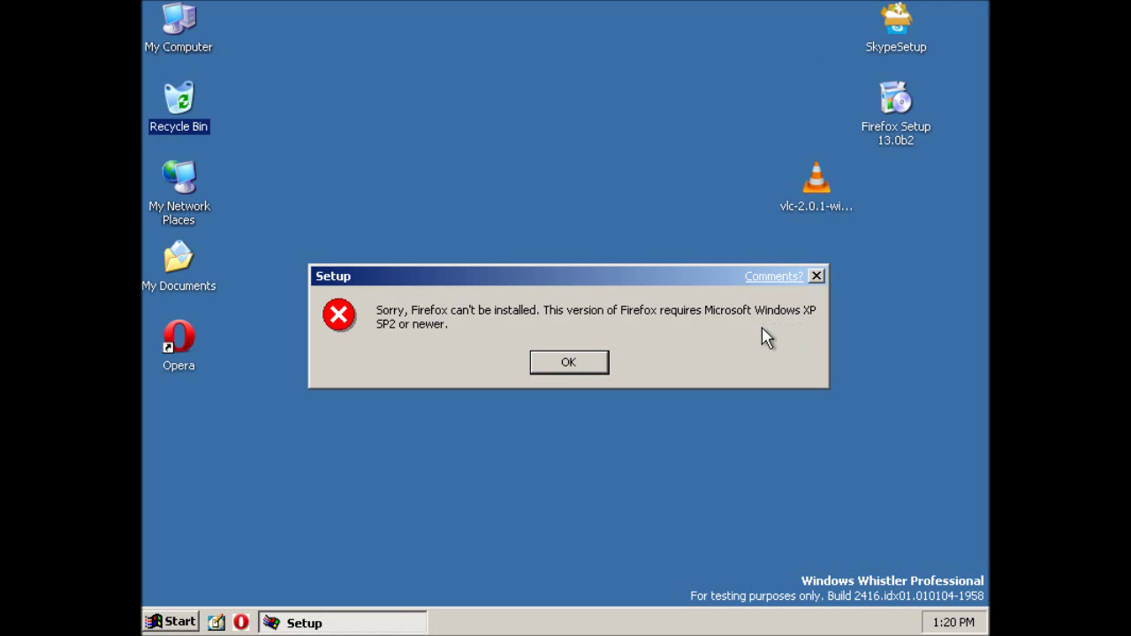
Step: Dismiss the Firefox setup message, delete the Firefox Setup 13.0b2 installer from the desktop and empty the Recycle Bin
left_click(554, 357)
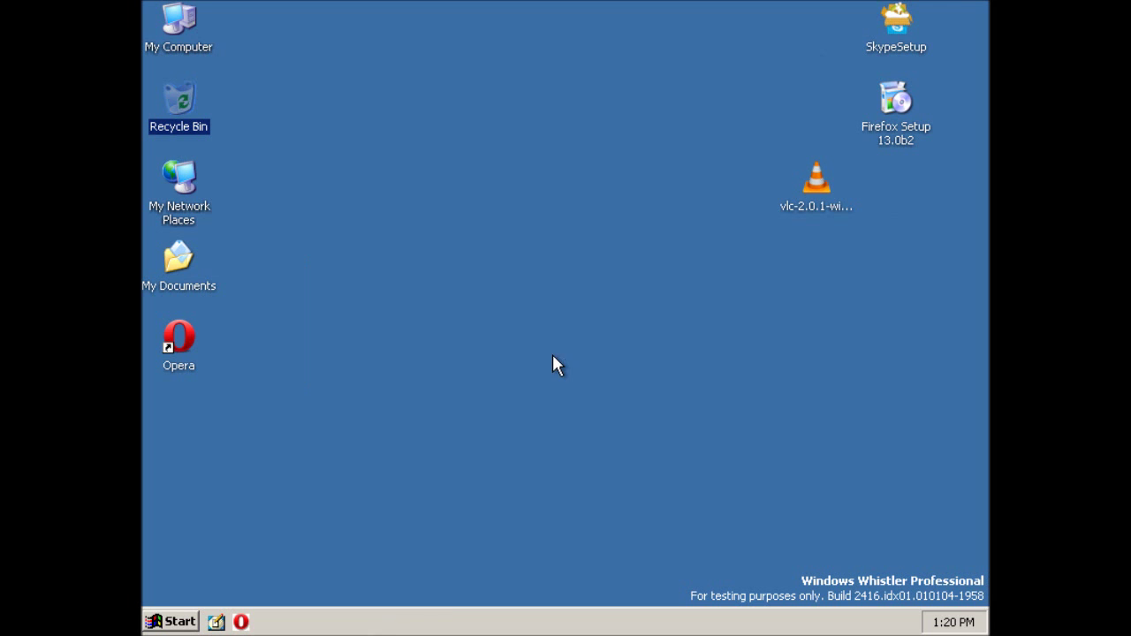
left_click(907, 141)
key("Delete")
key("Return")
right_click(180, 108)
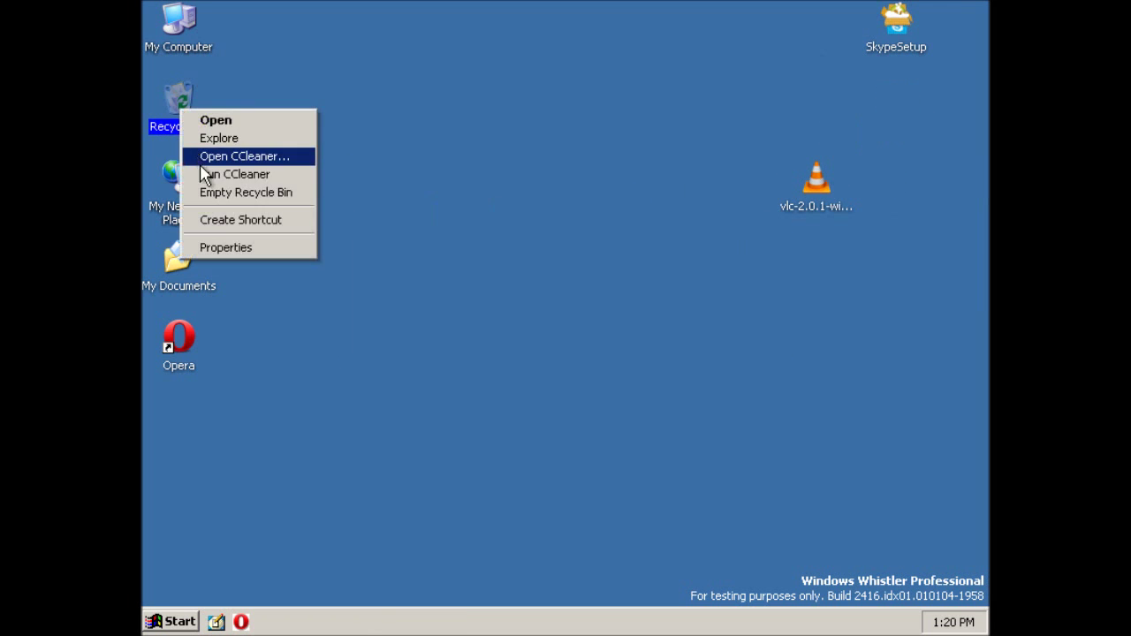
left_click(210, 194)
left_click(601, 334)
Step: Try twice to run the SkypeSetup installer, declining to send an error report each time
double_click(894, 39)
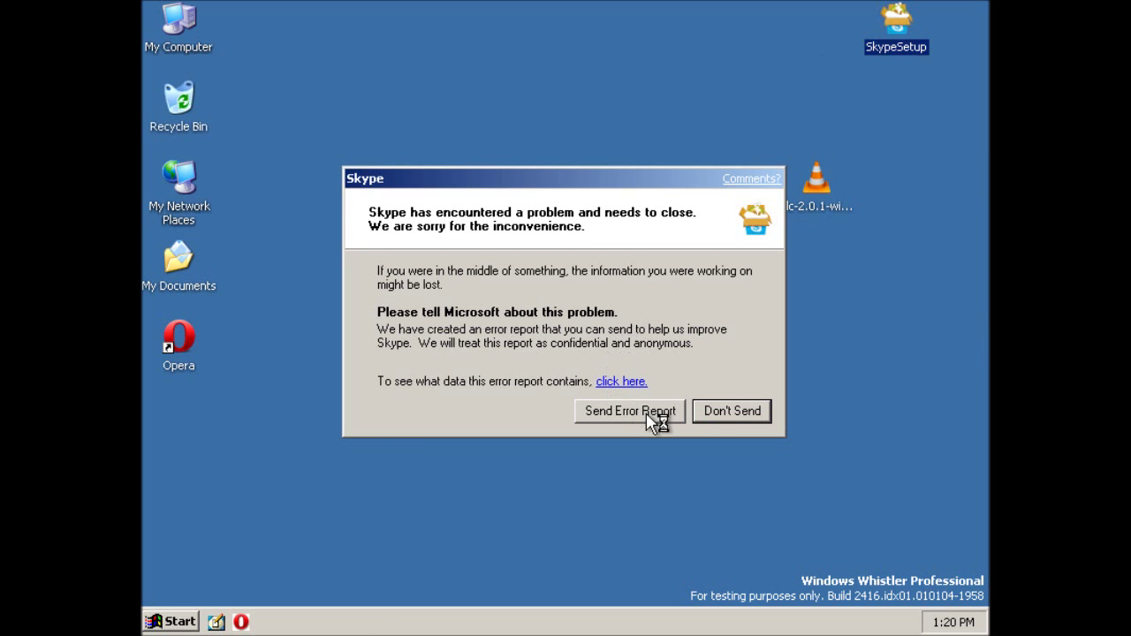
left_click(712, 422)
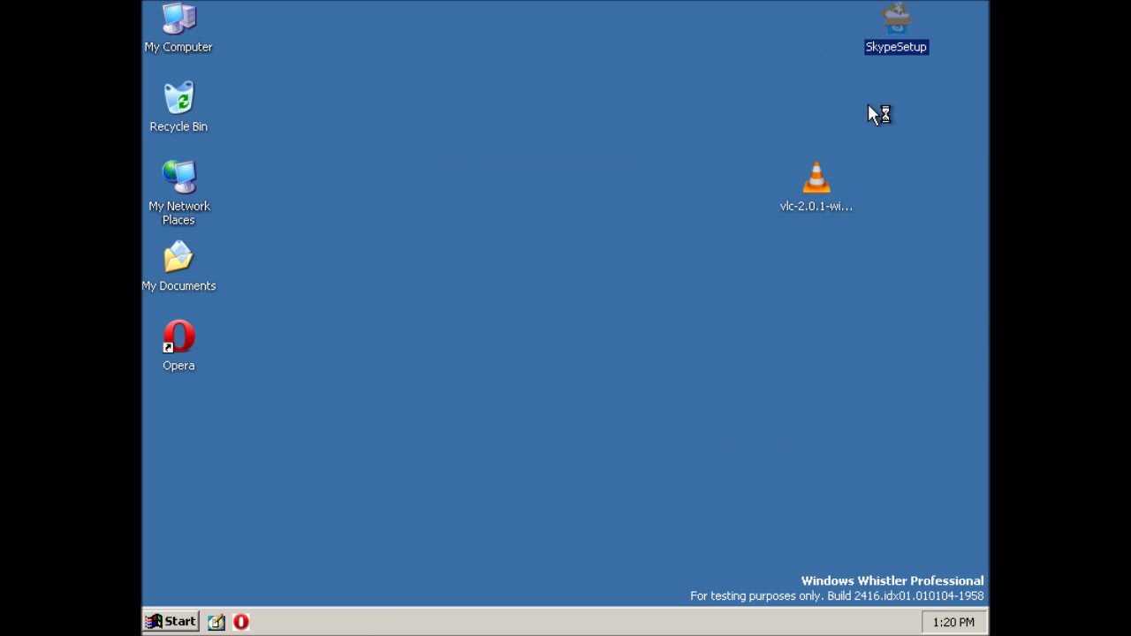
double_click(896, 42)
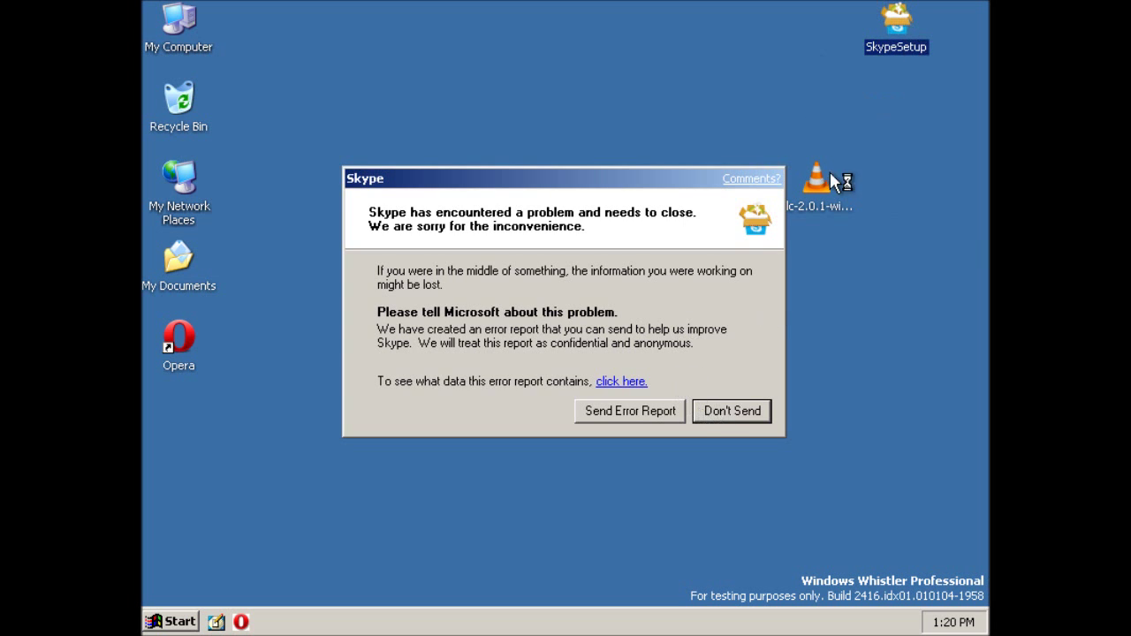
left_click(717, 414)
Step: Delete the SkypeSetup installer from the desktop and empty the Recycle Bin
key("Delete")
key("Return")
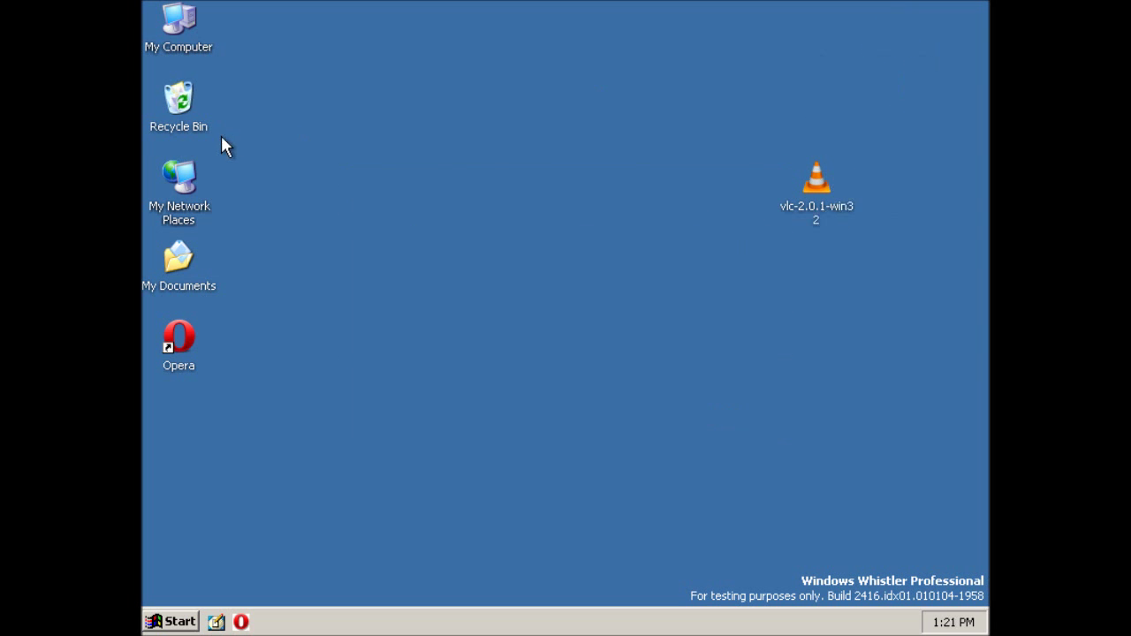
right_click(200, 118)
left_click(239, 204)
left_click(667, 332)
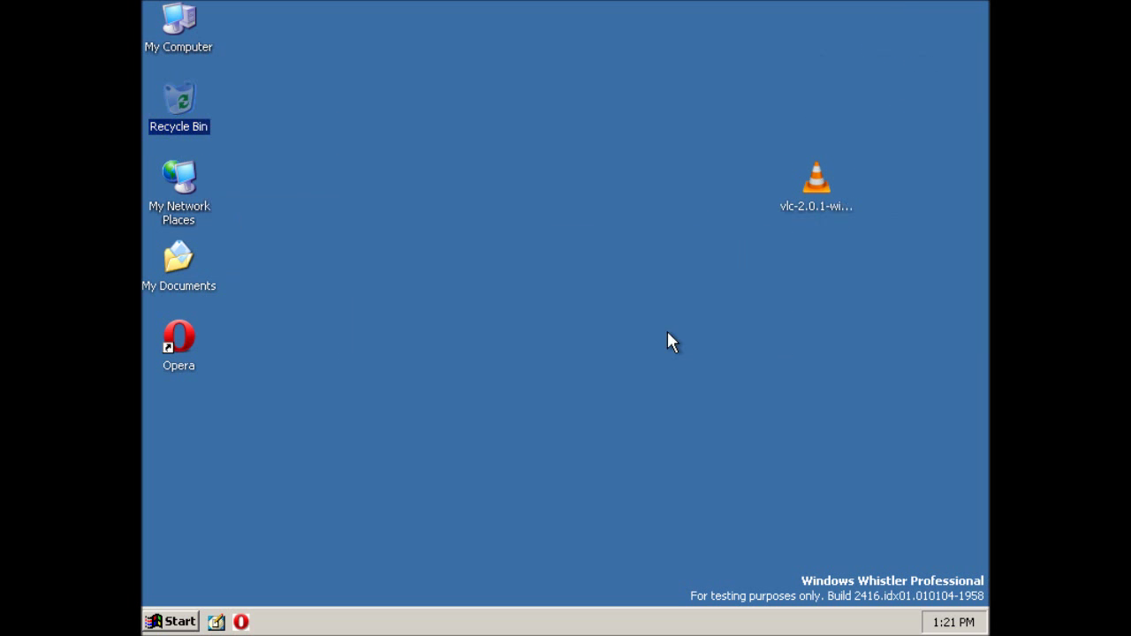
left_click(177, 621)
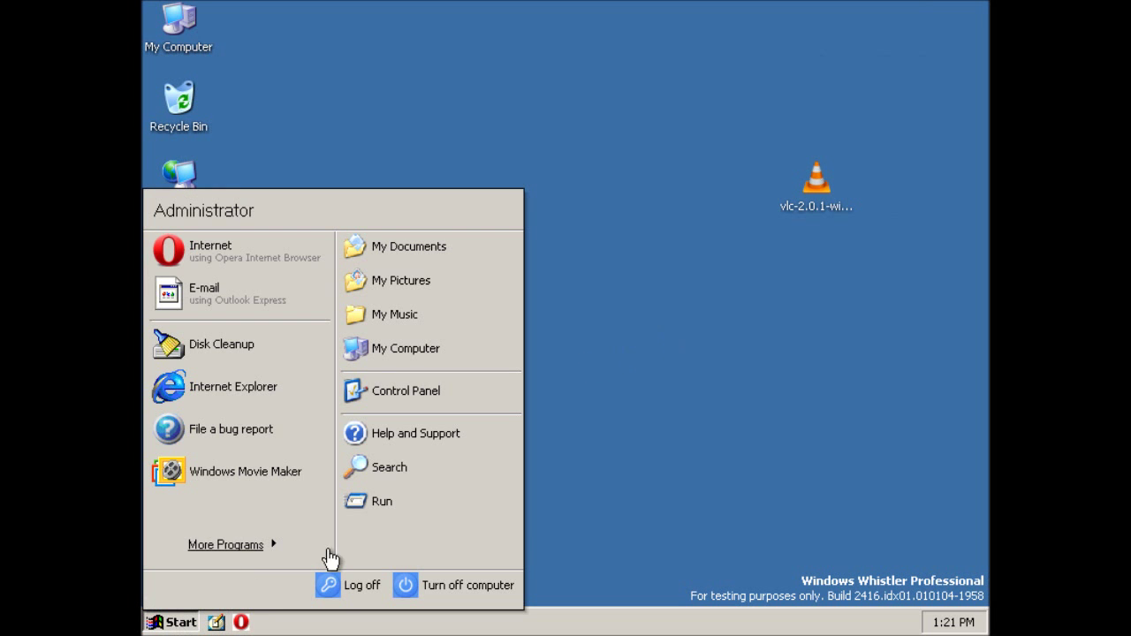
left_click(600, 473)
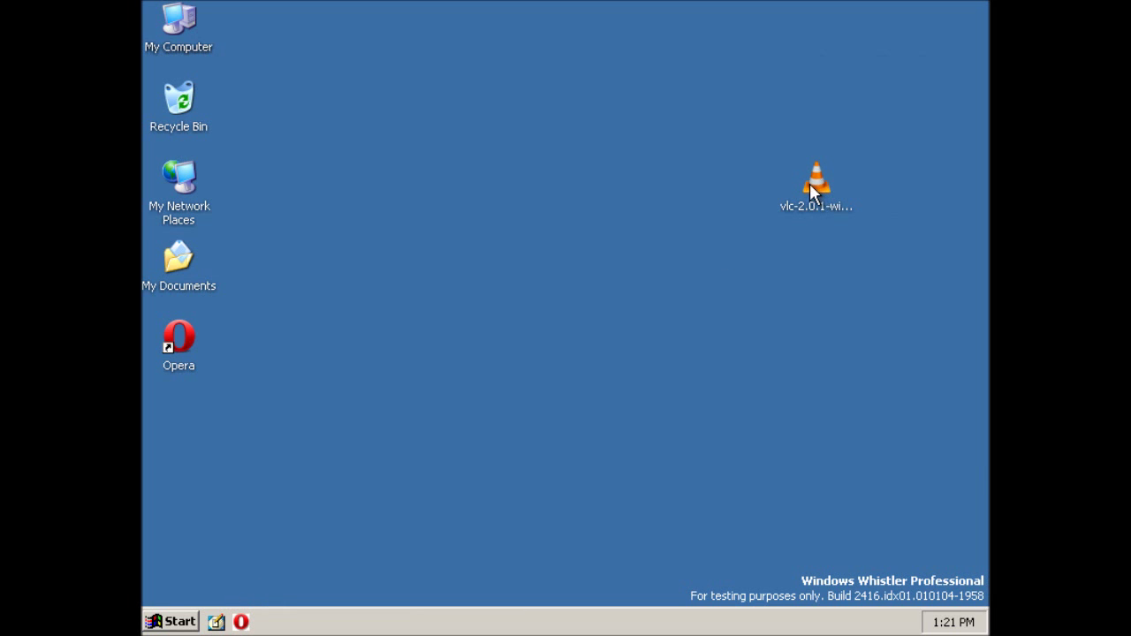
Step: Move the vlc-2.0.1-win32 installer below the Opera shortcut, delete it and empty the Recycle Bin
left_click_drag(814, 190, 184, 433)
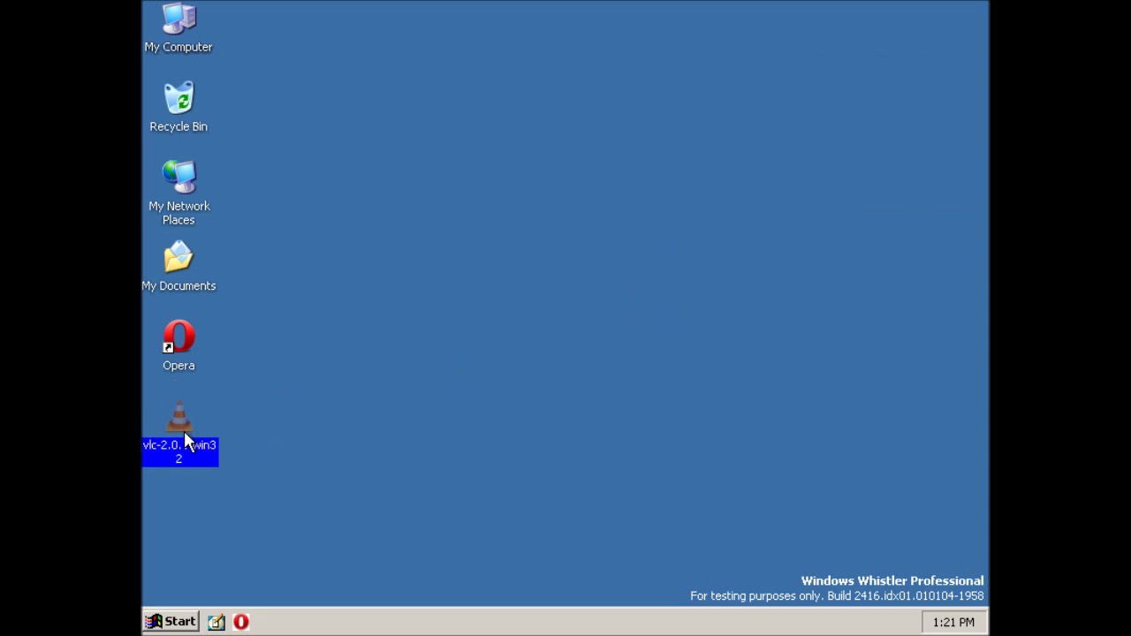
right_click(184, 433)
left_click(203, 375)
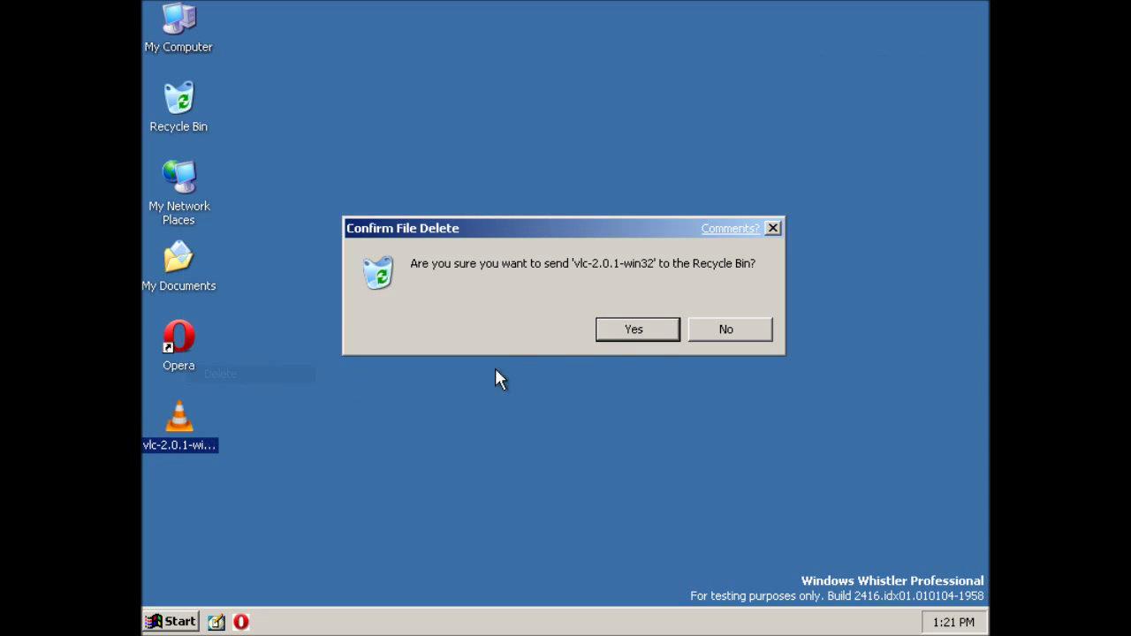
left_click(619, 340)
right_click(186, 110)
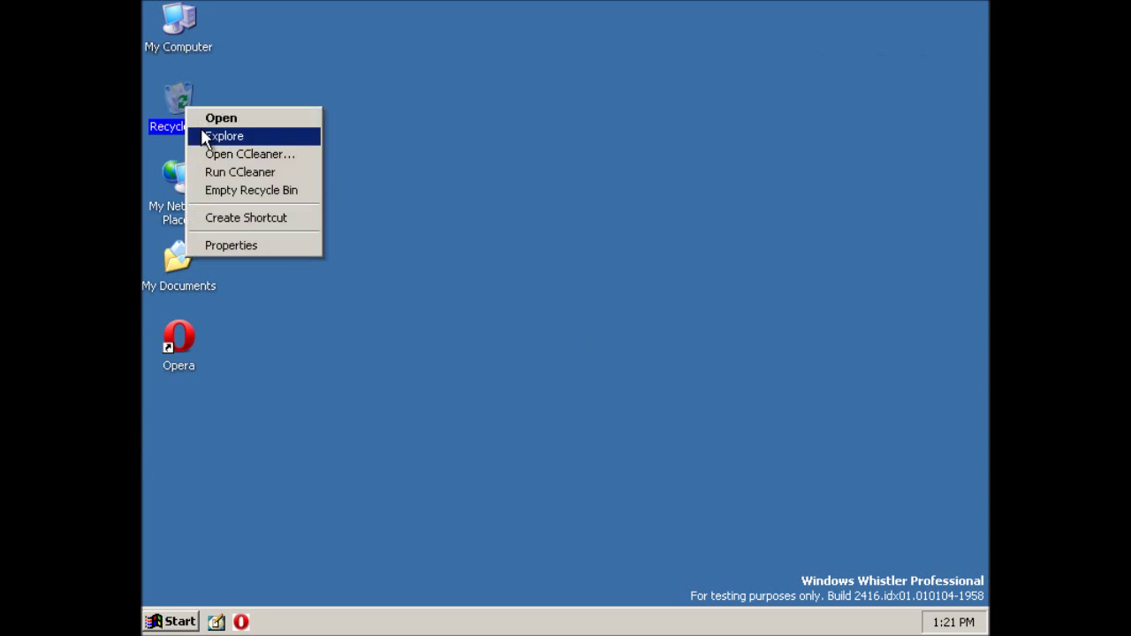
left_click(221, 190)
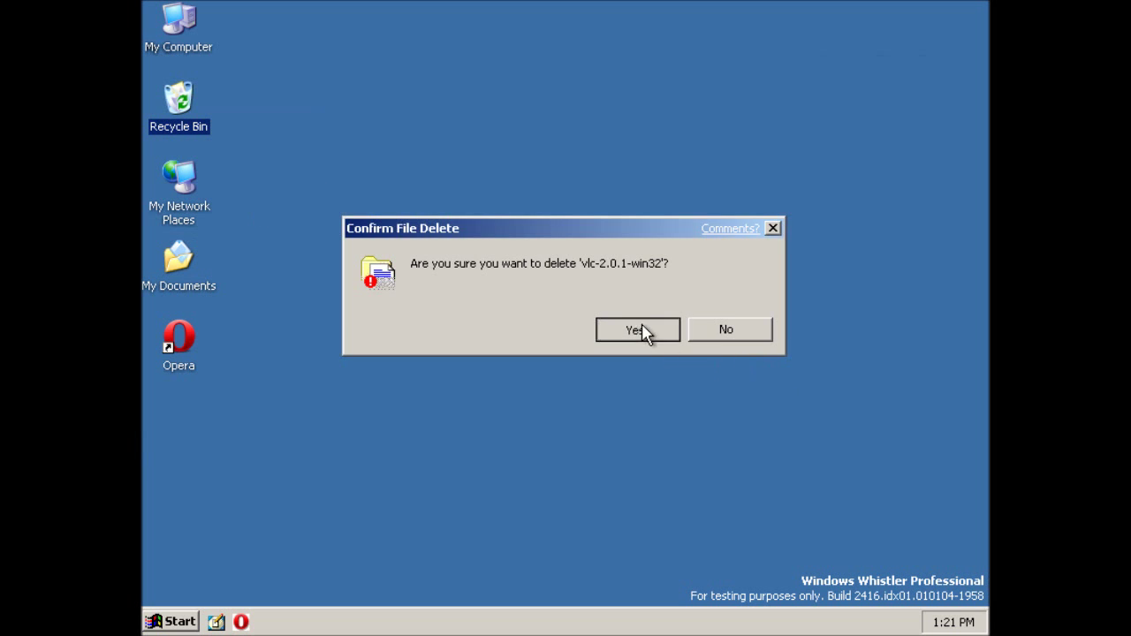
left_click(645, 330)
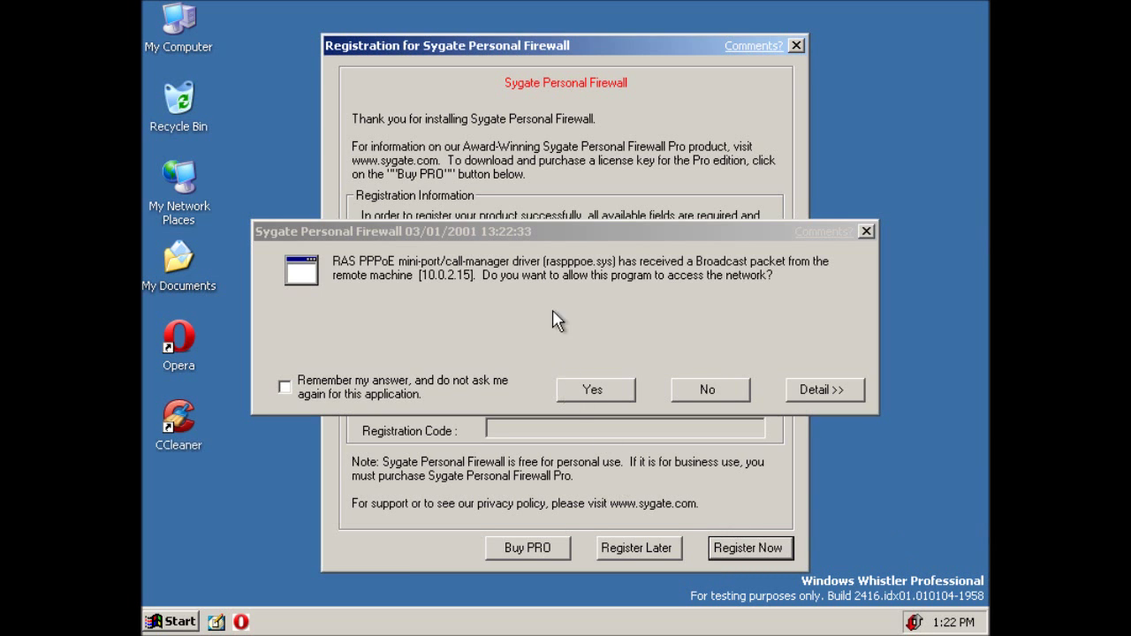
Step: Allow the RAS PPPoE driver rasppoe.sys to access the network, and postpone the Sygate Personal Firewall registration
left_click(604, 395)
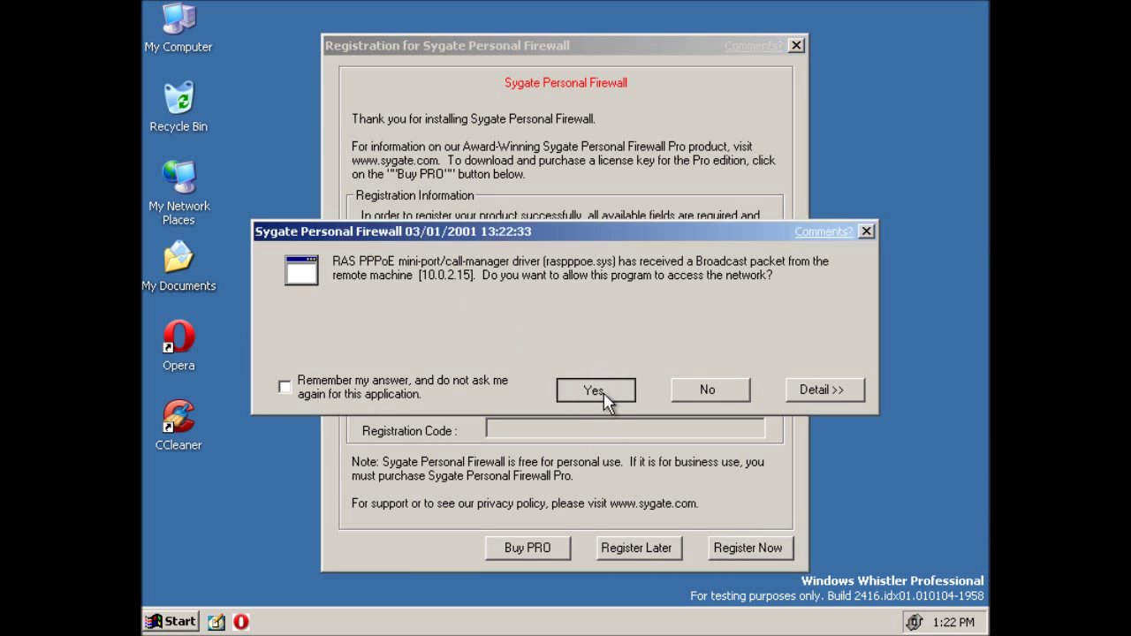
left_click(606, 395)
left_click(606, 396)
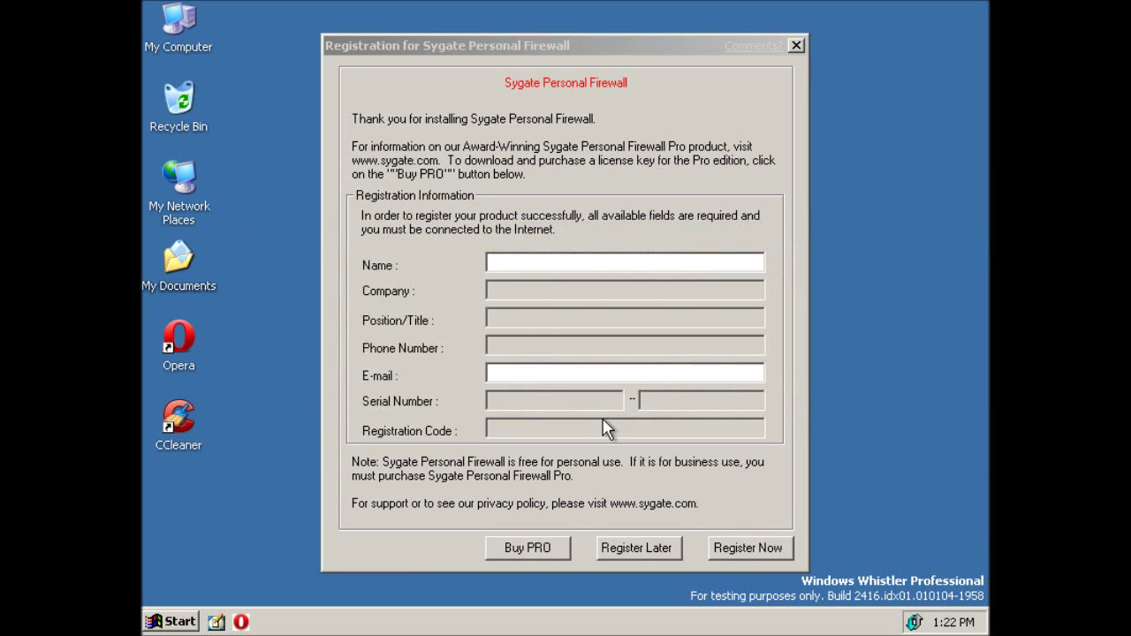
left_click(650, 545)
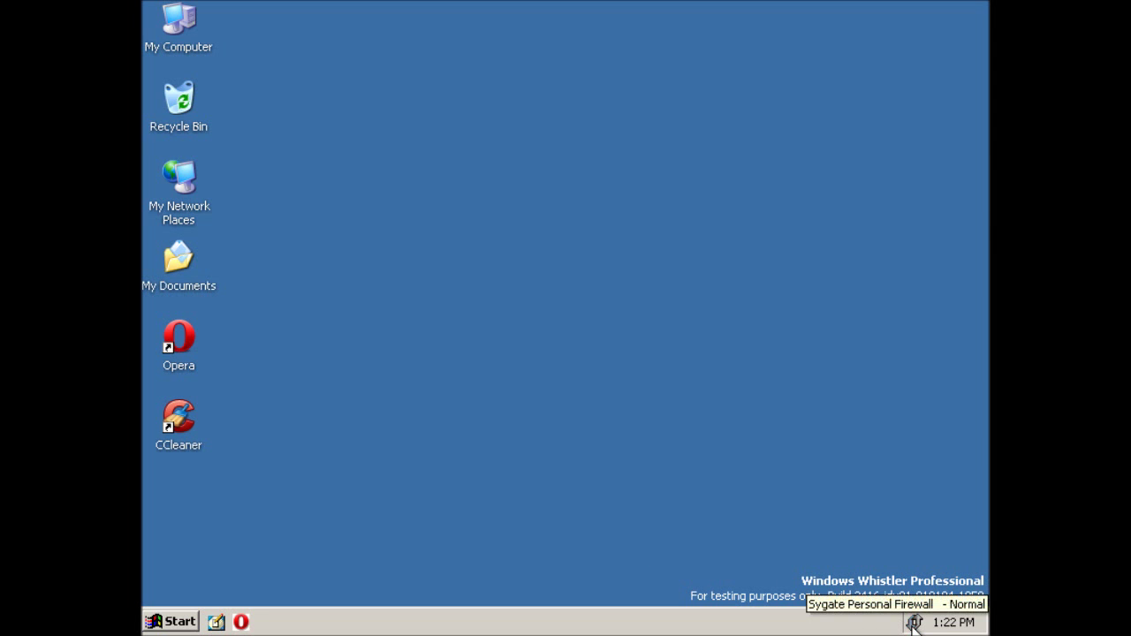
Step: Open the Control Panel, look over its items and close it
left_click(176, 621)
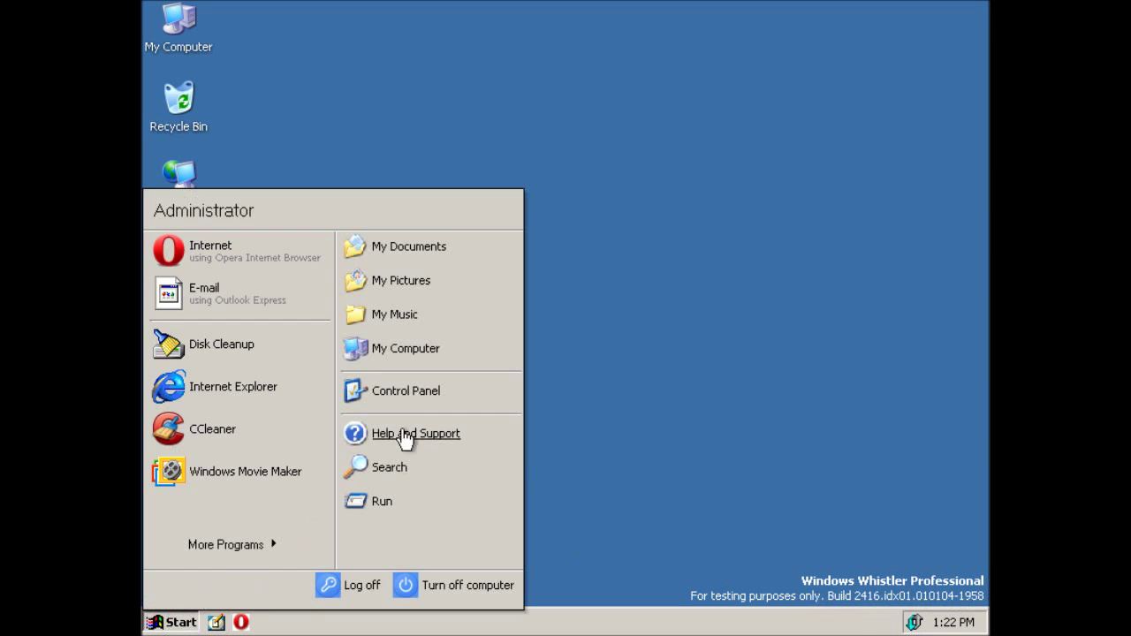
left_click(406, 394)
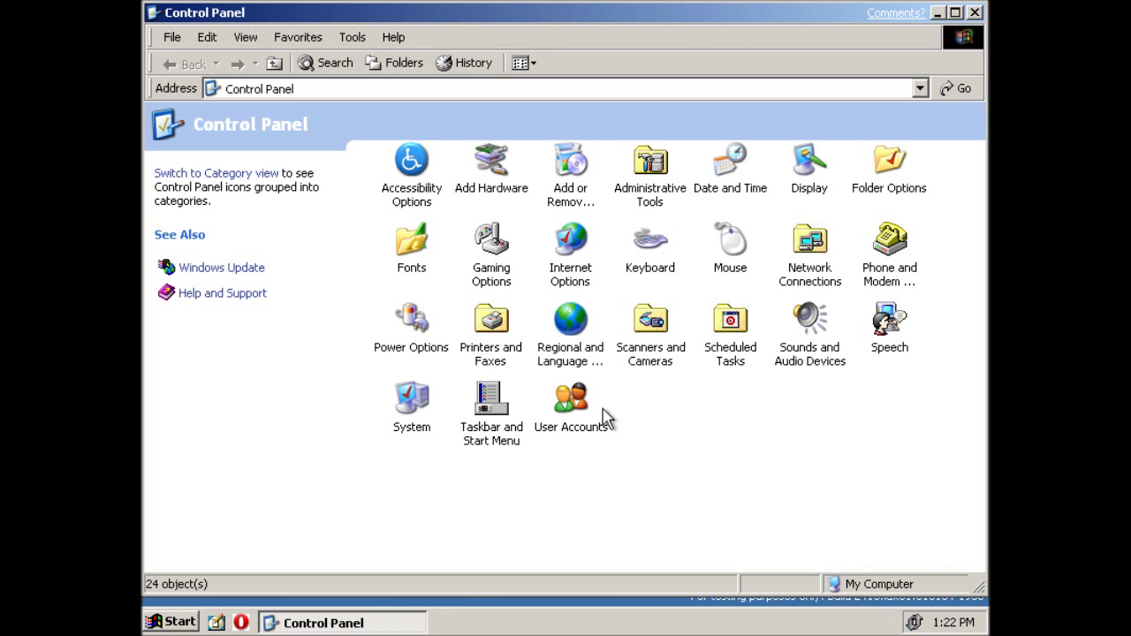
left_click(974, 13)
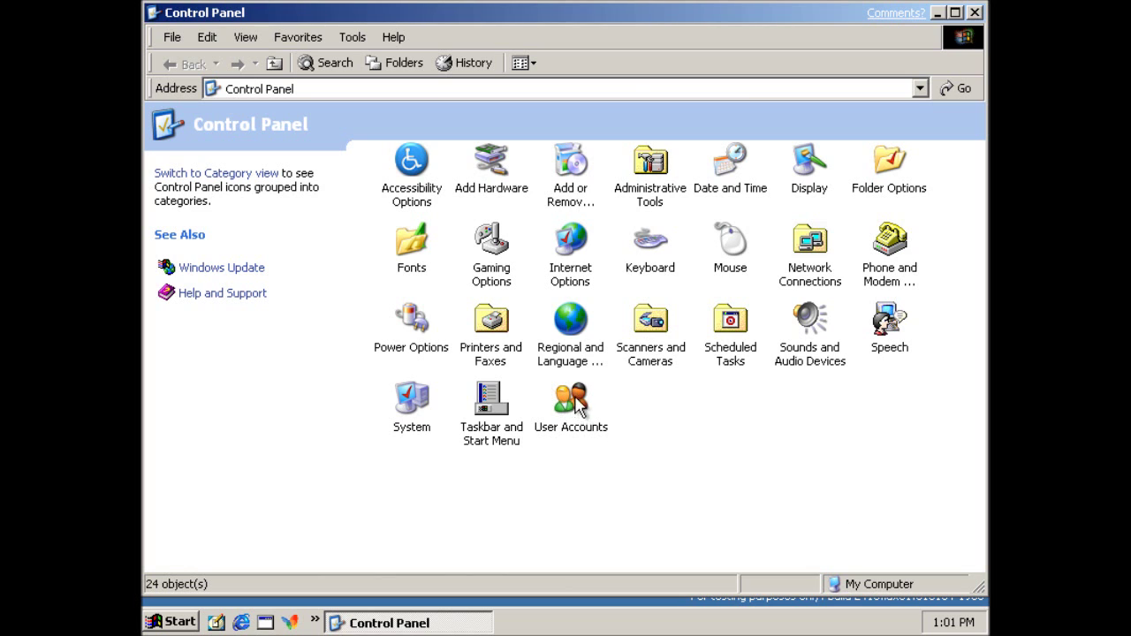
Step: Change the Administrator account's picture to the orange figure in User Accounts, return to the account overview and close it
double_click(576, 399)
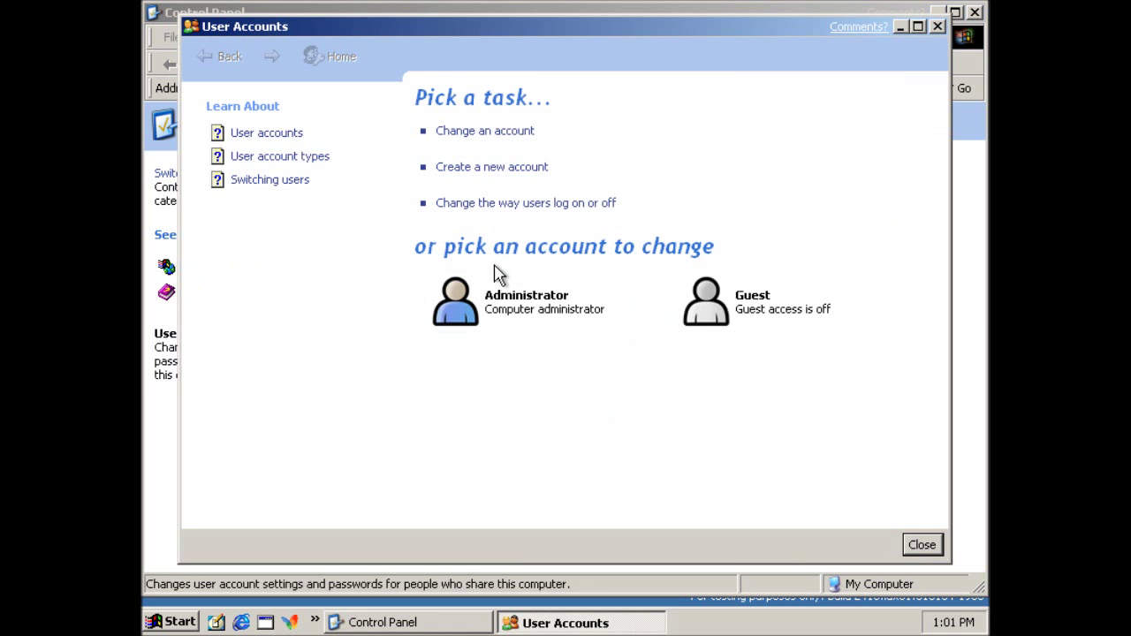
left_click(484, 316)
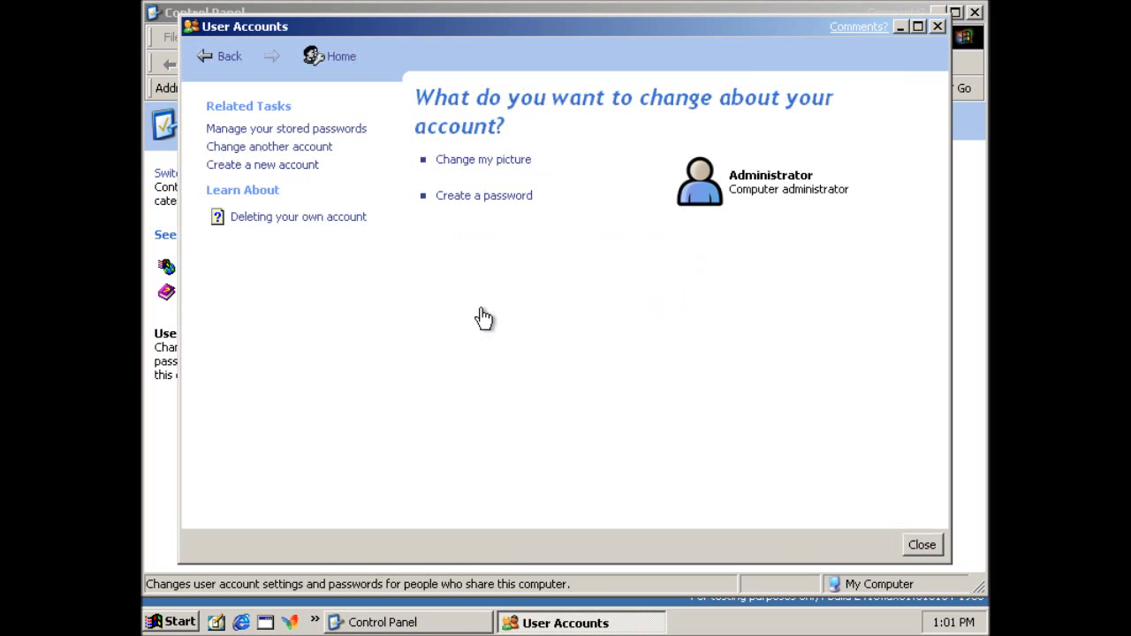
left_click(488, 164)
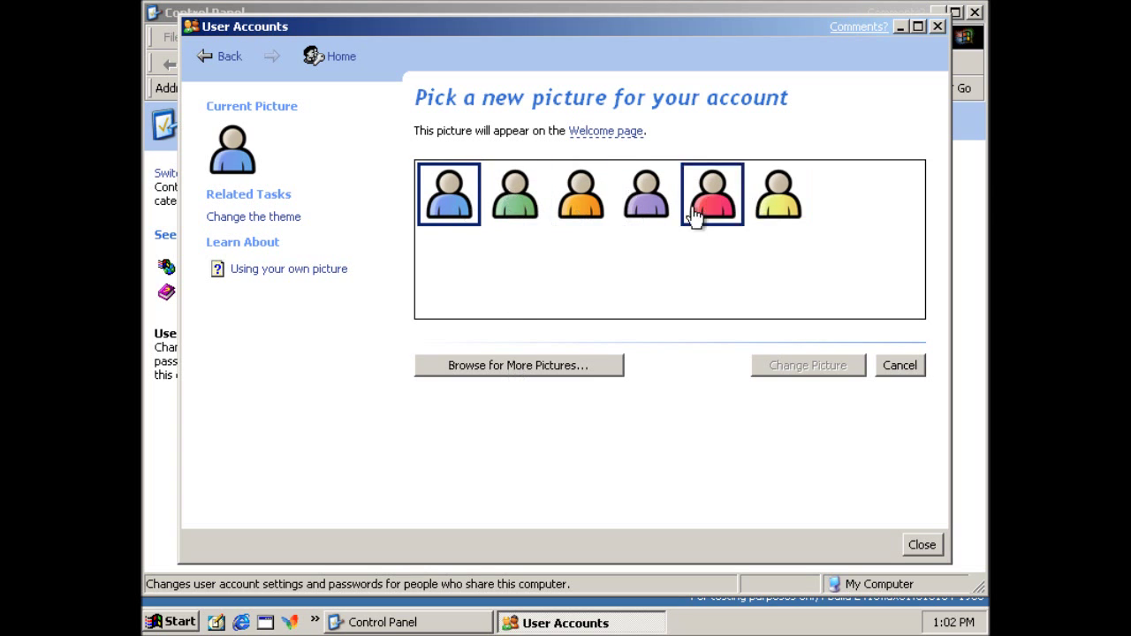
left_click(583, 203)
left_click(767, 372)
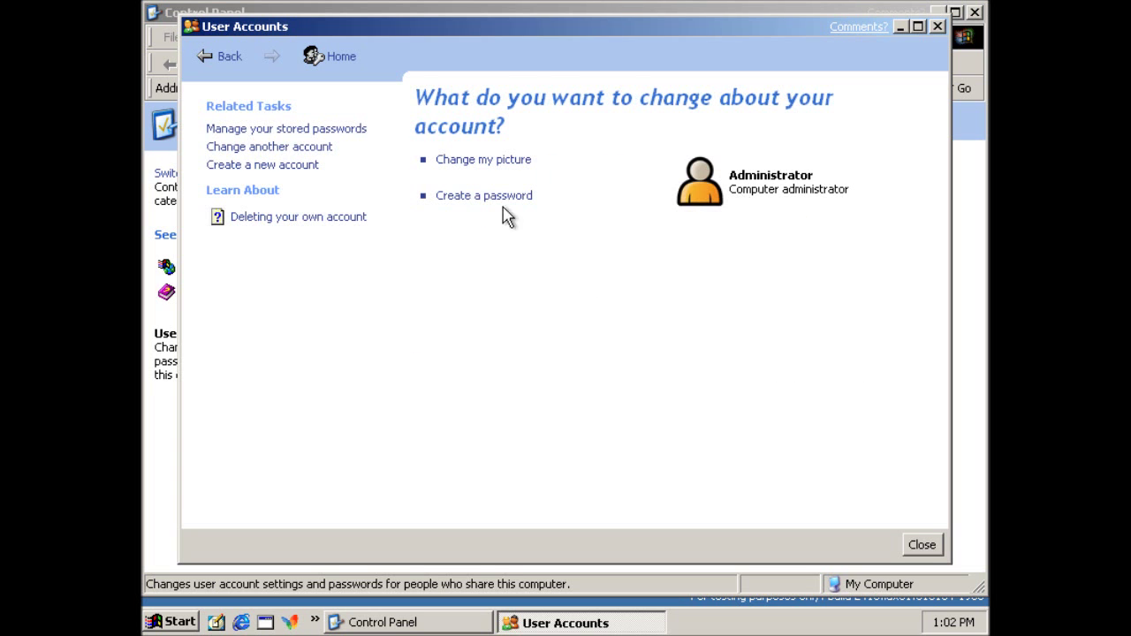
left_click(309, 57)
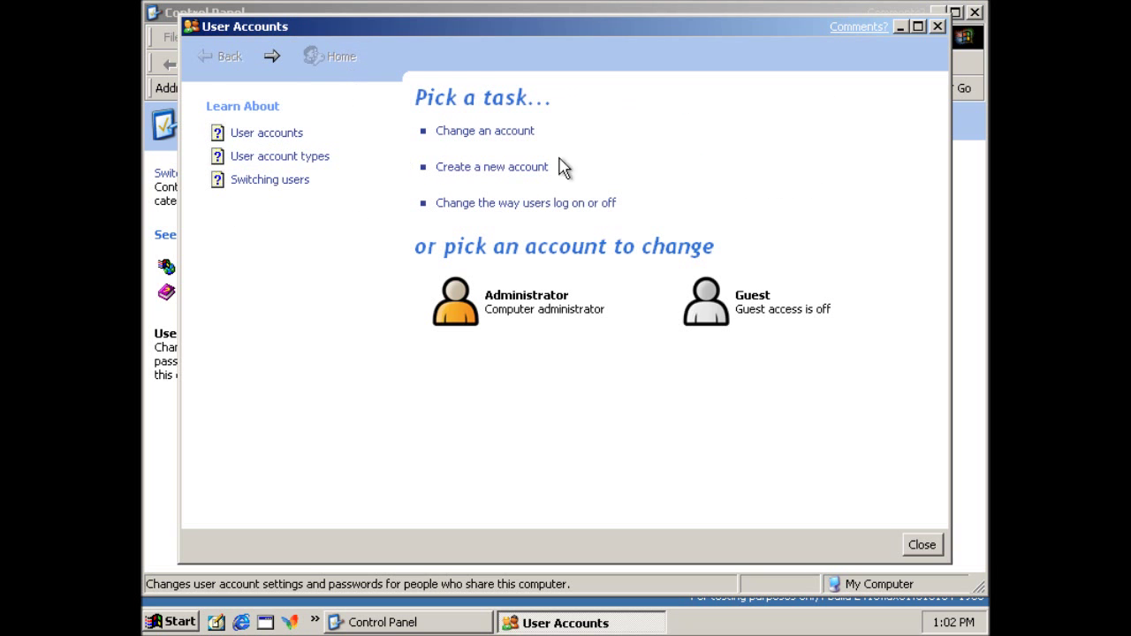
left_click(921, 545)
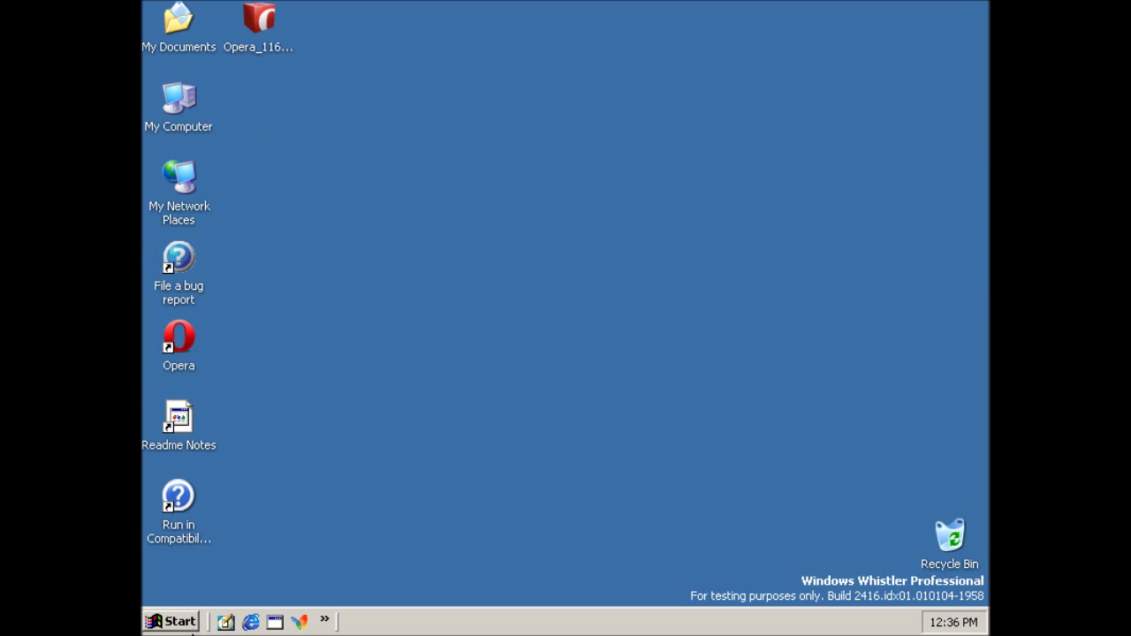
Step: Lock the taskbar
right_click(357, 624)
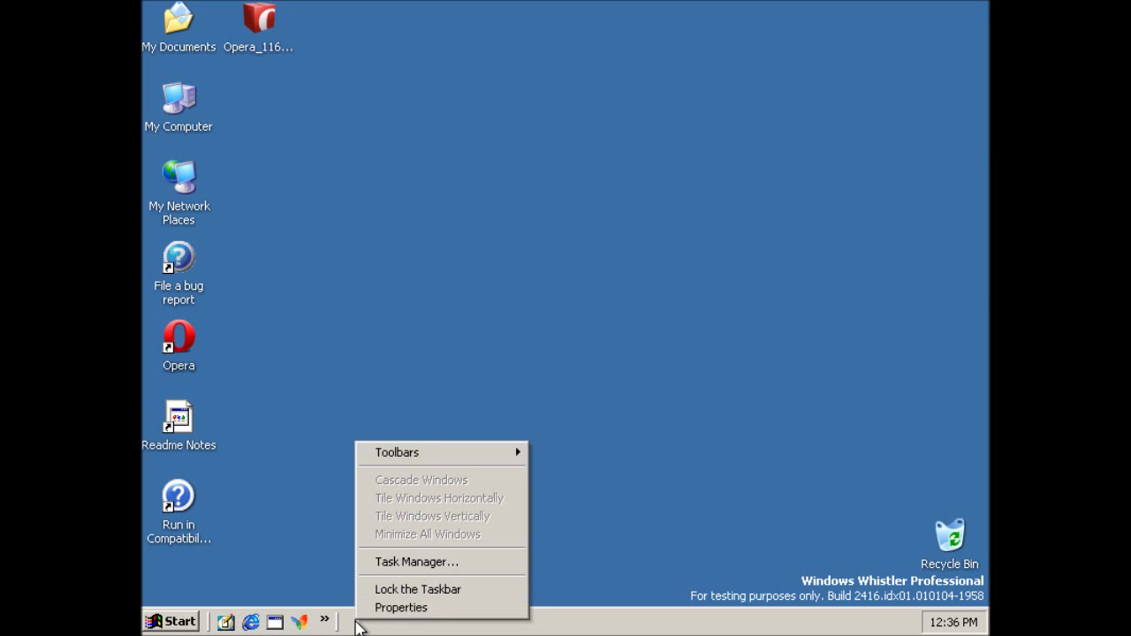
left_click(461, 588)
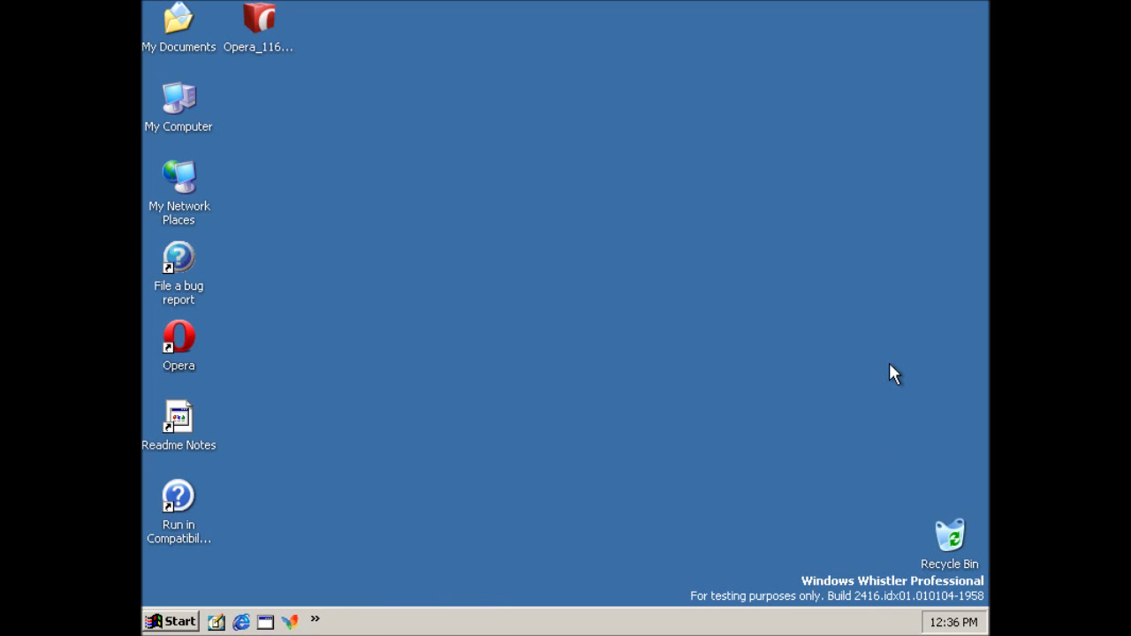